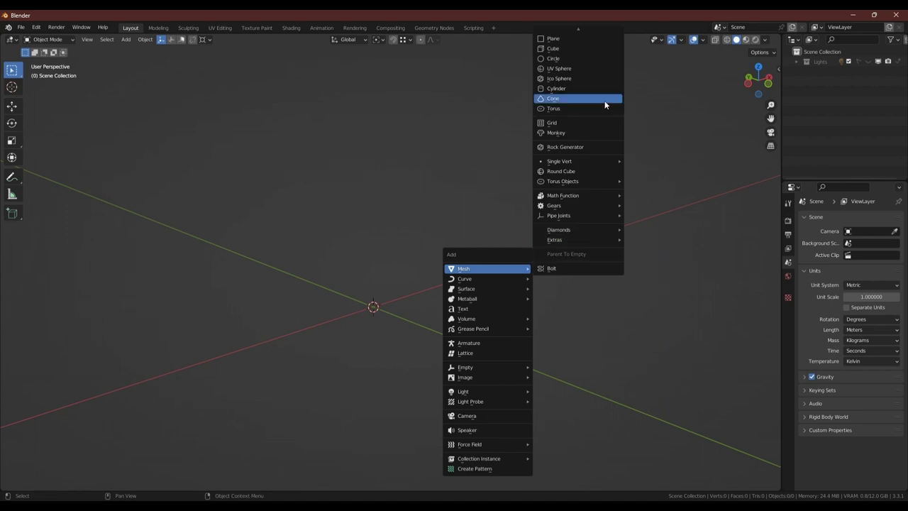
# - Add a six-sided cylinder with radius 0.3 m, rotated 90° on Y, at height Z 1.5
pyautogui.click(568, 101)
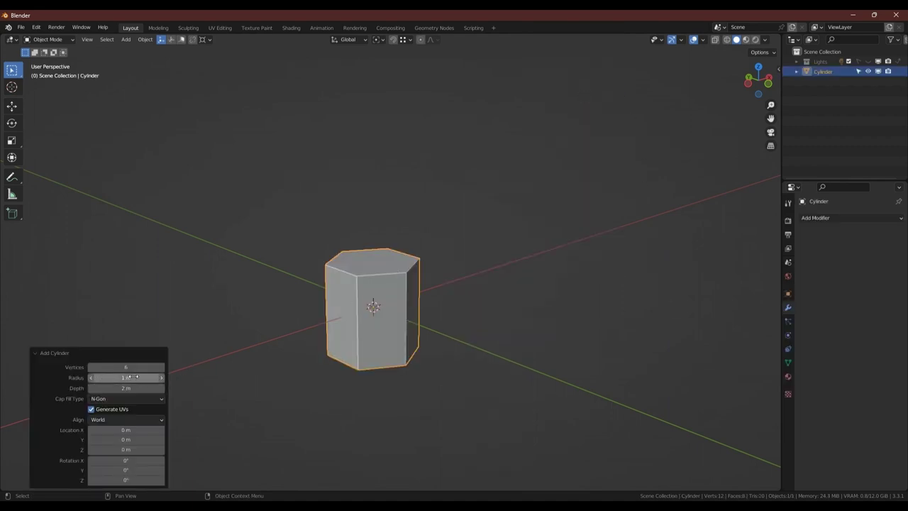
pyautogui.moveTo(131, 377); pyautogui.dragTo(96, 382)
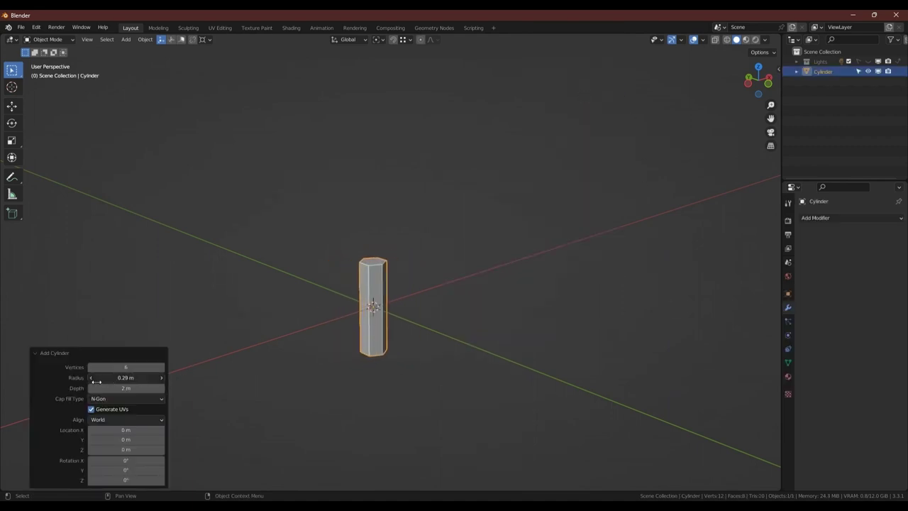
pyautogui.click(122, 471)
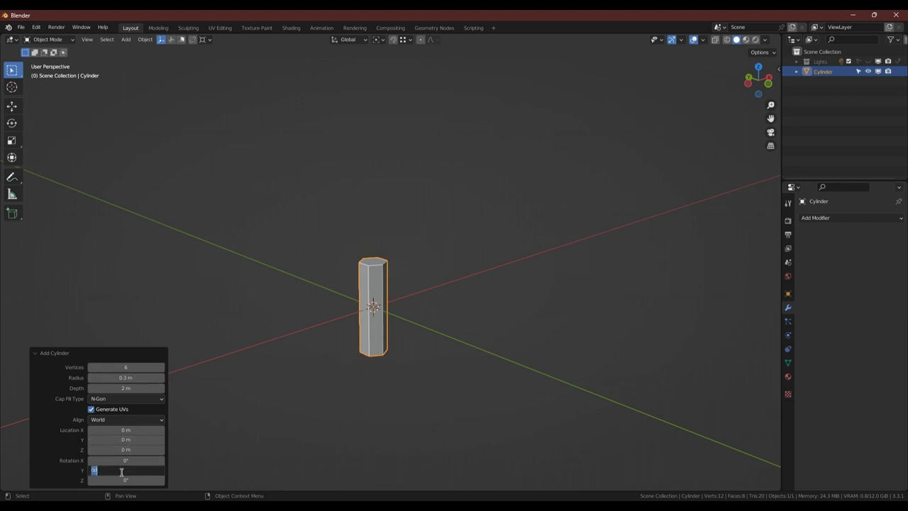
pyautogui.write('90')
pyautogui.press('Return')
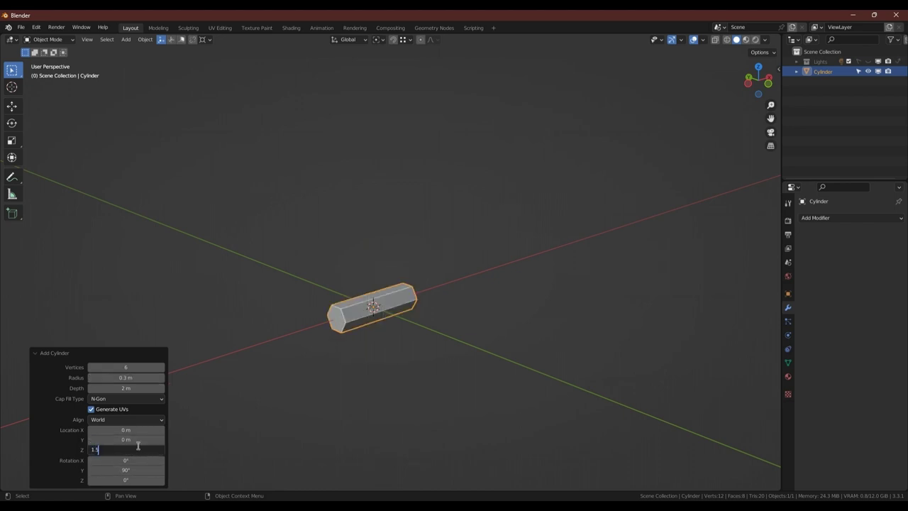
pyautogui.press('Return')
pyautogui.moveTo(366, 246); pyautogui.dragTo(343, 251, button='middle')
# - Shorten the cylinder mesh along X, then enlarge it slightly and evenly
pyautogui.press('Tab')
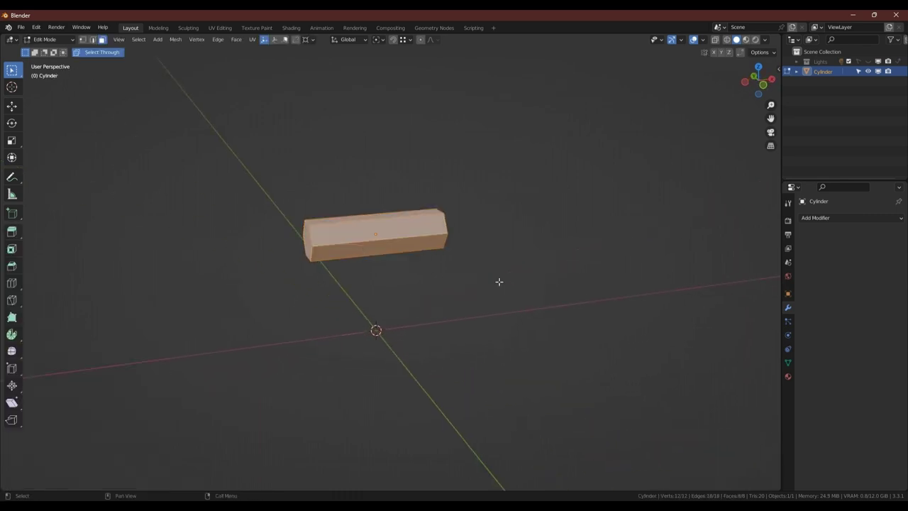
pyautogui.press('s')
pyautogui.press('x')
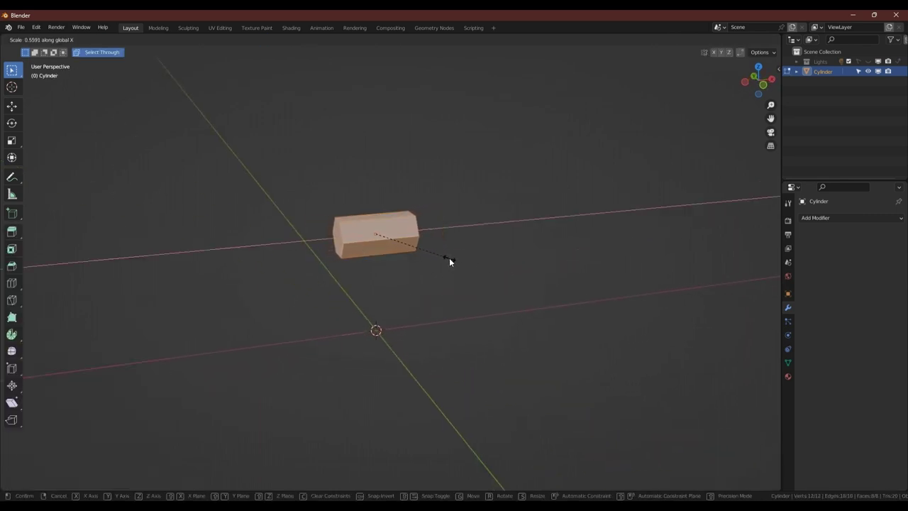
pyautogui.click(449, 259)
pyautogui.press('s')
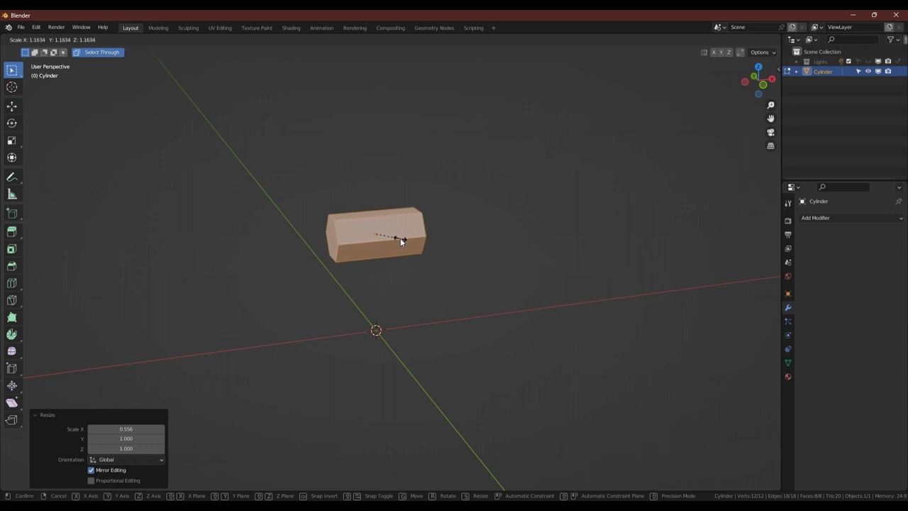
pyautogui.click(401, 239)
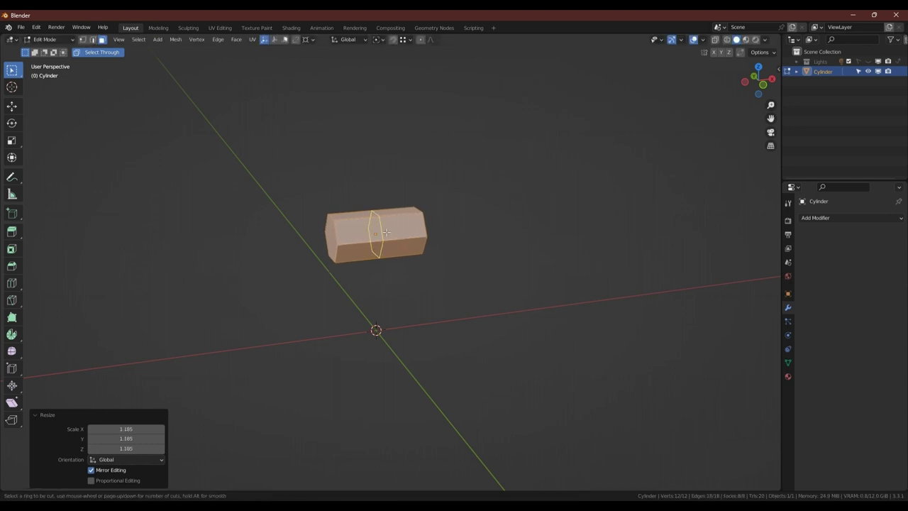
# - Cut a loop around the middle and delete the right half's vertices
pyautogui.click(386, 232)
pyautogui.moveTo(373, 168); pyautogui.dragTo(459, 274)
pyautogui.press('x')
pyautogui.click(458, 274)
# - Add a Mirror modifier to the half block and apply all transforms
pyautogui.moveTo(391, 237); pyautogui.dragTo(378, 235, button='middle')
pyautogui.press('Tab')
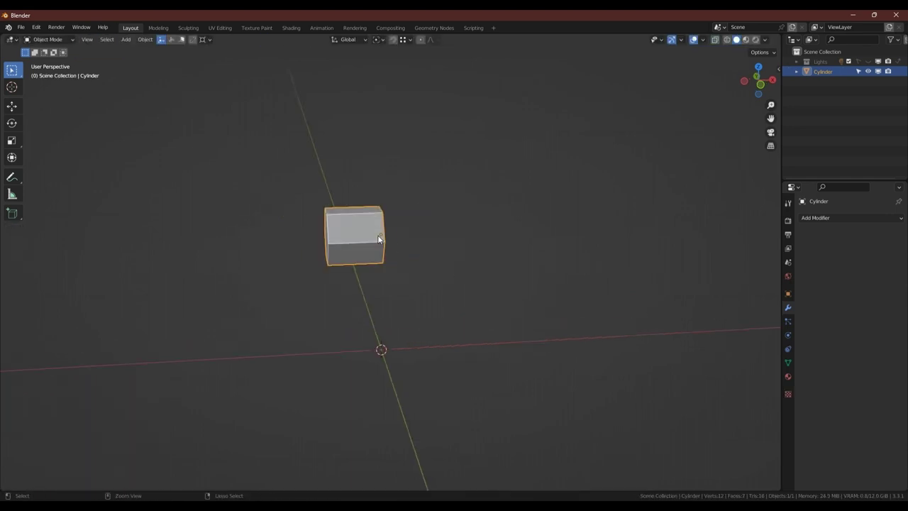
pyautogui.click(851, 217)
pyautogui.click(855, 268)
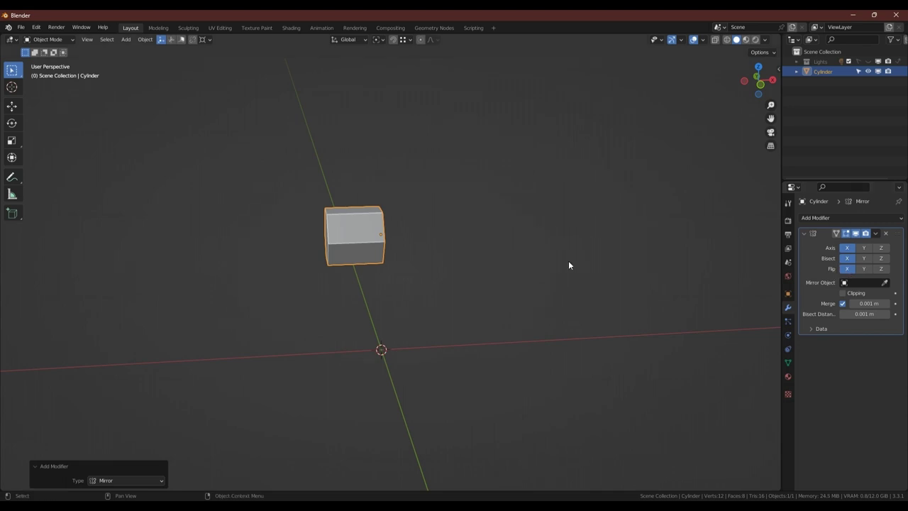
pyautogui.hotkey('ctrl', 'a')
pyautogui.click(504, 263)
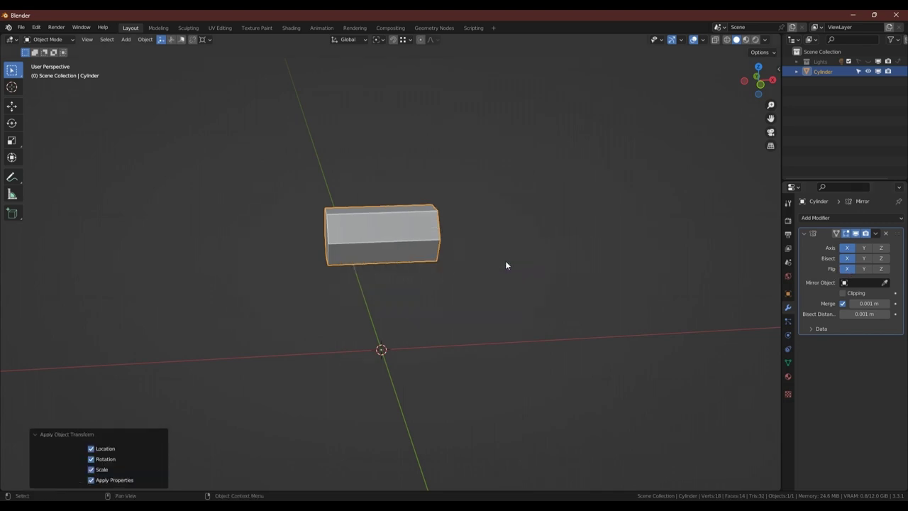
# - Scale the middle edge loop to open a gap between the two mirrored blocks
pyautogui.press('Tab')
pyautogui.press('2')
pyautogui.keyDown('alt'); pyautogui.click(380, 230); pyautogui.keyUp('alt')
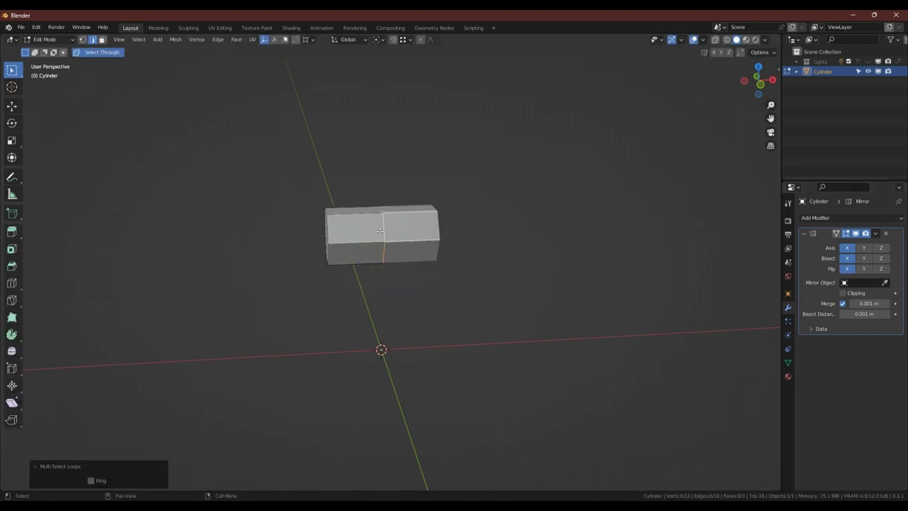
pyautogui.press('s')
pyautogui.click(412, 193)
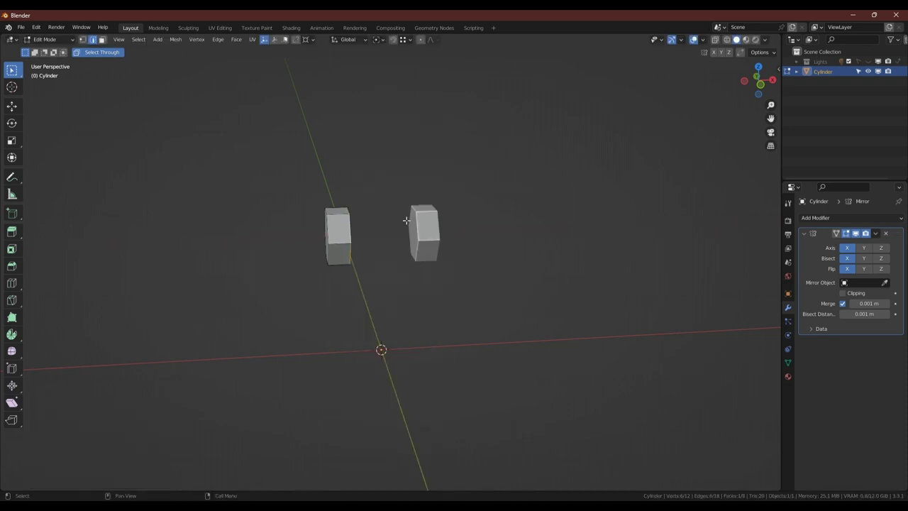
pyautogui.moveTo(364, 225)
pyautogui.mouseDown(button='middle')
pyautogui.moveTo(365, 185)
pyautogui.moveTo(394, 213)
pyautogui.mouseUp(button='middle')
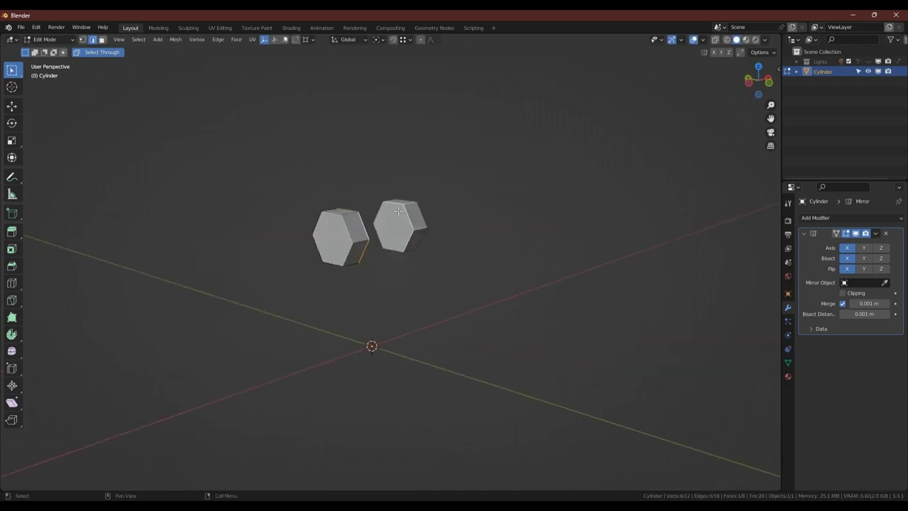
# - Raise the blocks straight up along Z
pyautogui.press('Tab')
pyautogui.press('g')
pyautogui.press('z')
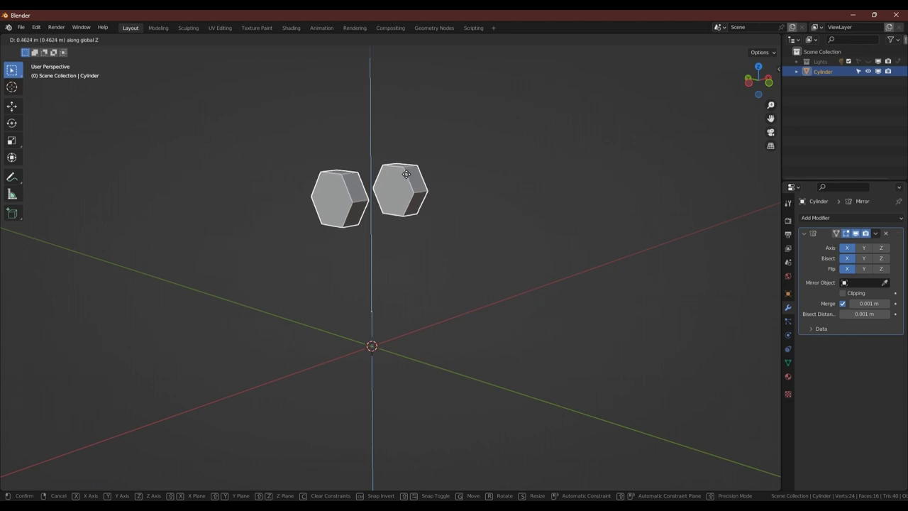
pyautogui.click(410, 169)
# - Inset the hexagonal end face with a narrow border
pyautogui.hotkey('shift', 's')
pyautogui.press('Tab')
pyautogui.moveTo(412, 174); pyautogui.dragTo(443, 200, button='middle')
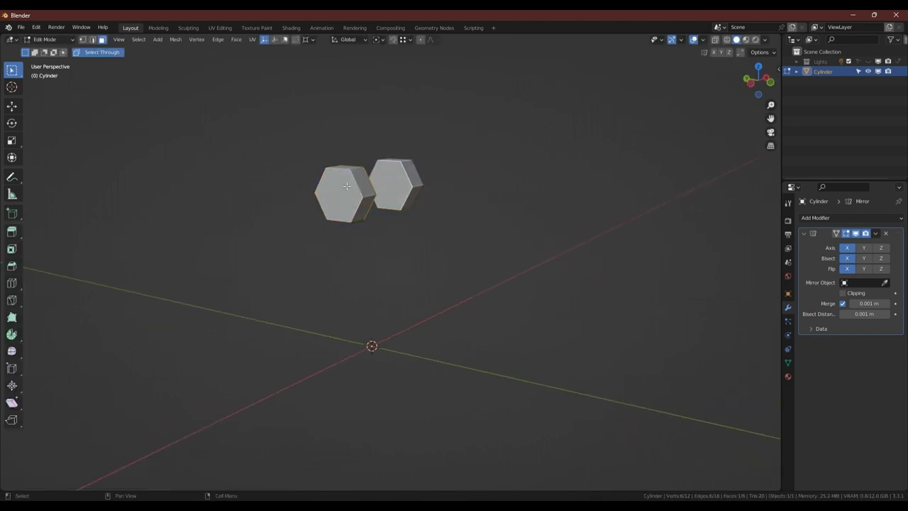
pyautogui.press('i')
pyautogui.click(399, 191)
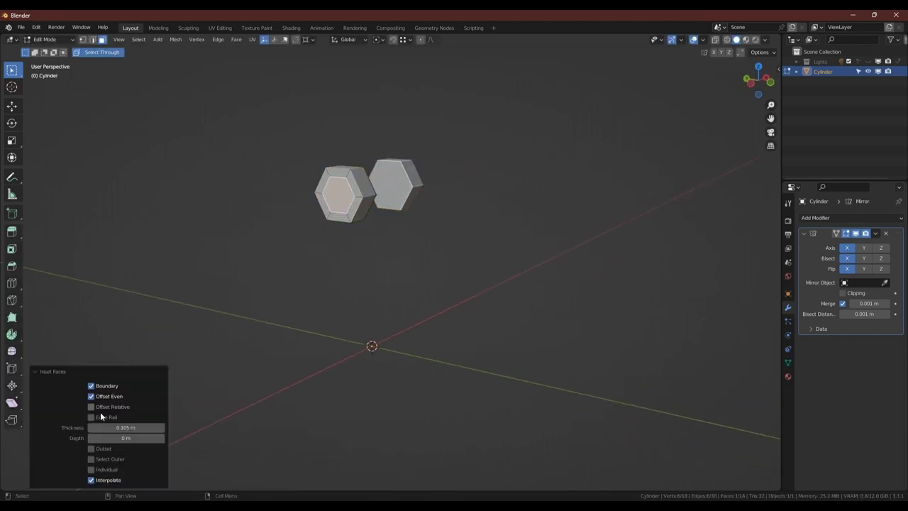
# - Apply Shade Smooth to the blocks
pyautogui.press('Tab')
pyautogui.rightClick(339, 220)
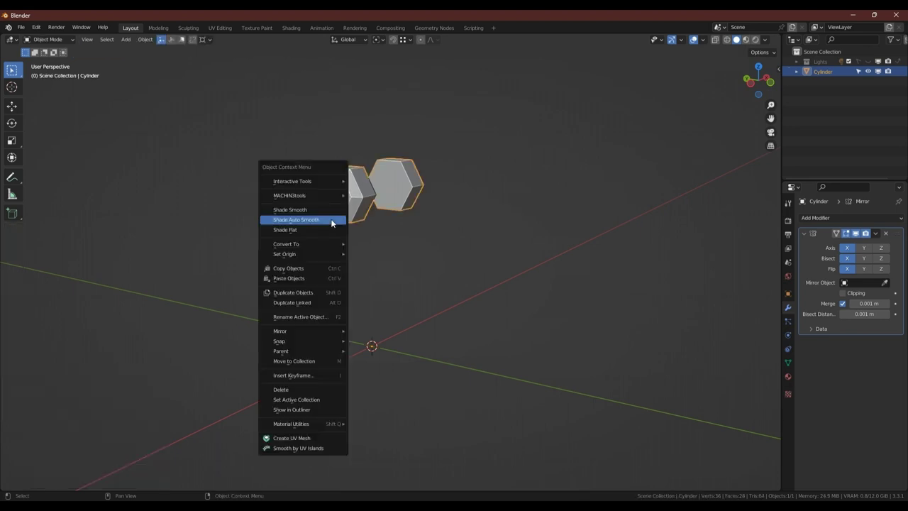
pyautogui.click(339, 220)
pyautogui.moveTo(259, 281)
pyautogui.mouseDown(button='middle')
pyautogui.moveTo(335, 188)
pyautogui.moveTo(449, 222)
pyautogui.moveTo(334, 230)
pyautogui.moveTo(338, 203)
pyautogui.mouseUp(button='middle')
# - Shift the selected face slightly along X
pyautogui.press('Tab')
pyautogui.press('g')
pyautogui.press('x')
pyautogui.click(384, 201)
pyautogui.press('Tab')
pyautogui.moveTo(333, 238); pyautogui.dragTo(373, 223, button='middle')
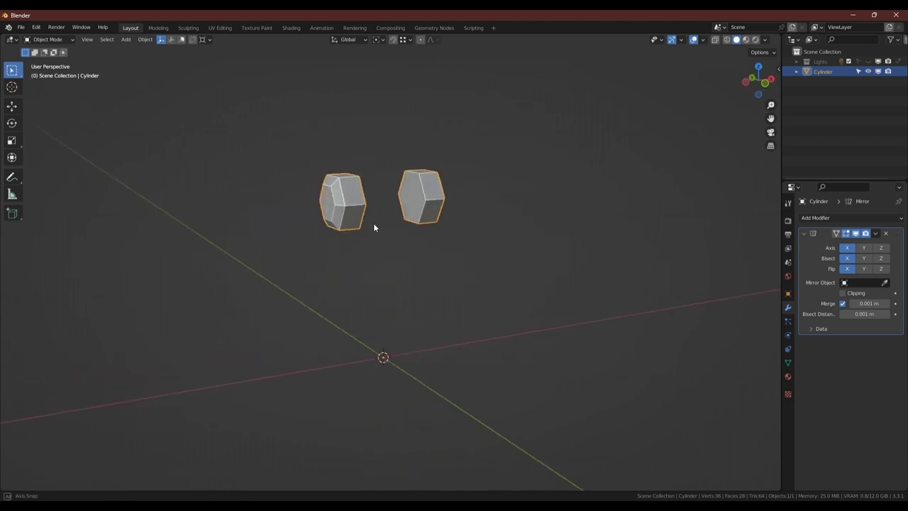
# - Extrude the faces upward and flatten them with S Z 0, forming tall pillars
pyautogui.press('Tab')
pyautogui.moveTo(314, 239); pyautogui.dragTo(406, 211, button='middle')
pyautogui.keyDown('ctrl'); pyautogui.click(377, 223); pyautogui.keyUp('ctrl')
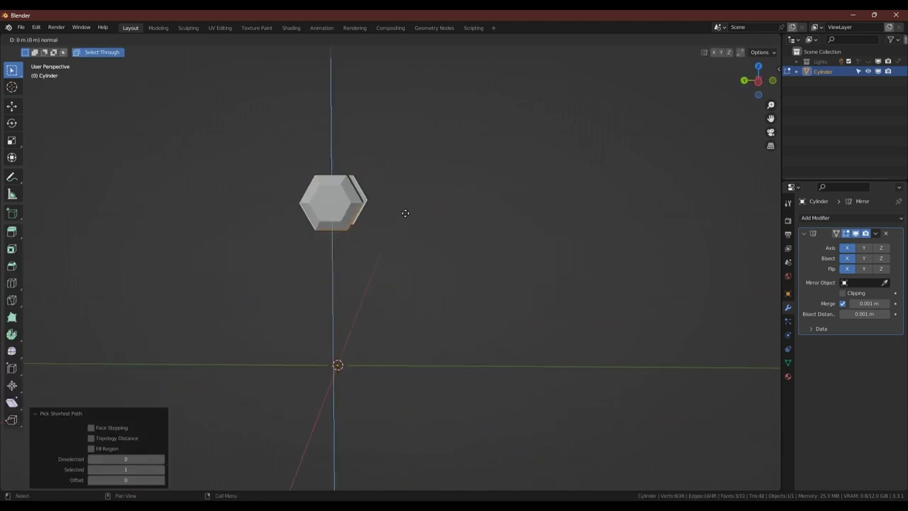
pyautogui.press('e')
pyautogui.click(389, 308)
pyautogui.press('s')
pyautogui.press('z')
pyautogui.press('0')
pyautogui.press('Return')
pyautogui.moveTo(447, 274); pyautogui.dragTo(414, 339, button='middle')
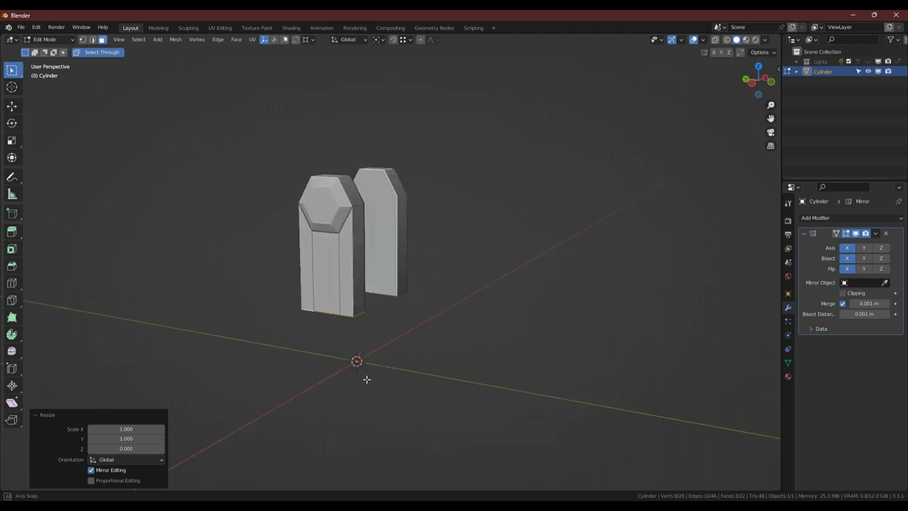
pyautogui.press('Tab')
pyautogui.hotkey('shift', 'a')
# - Add a plane, lower the pillar bottoms along Z, then delete the plane
pyautogui.click(466, 63)
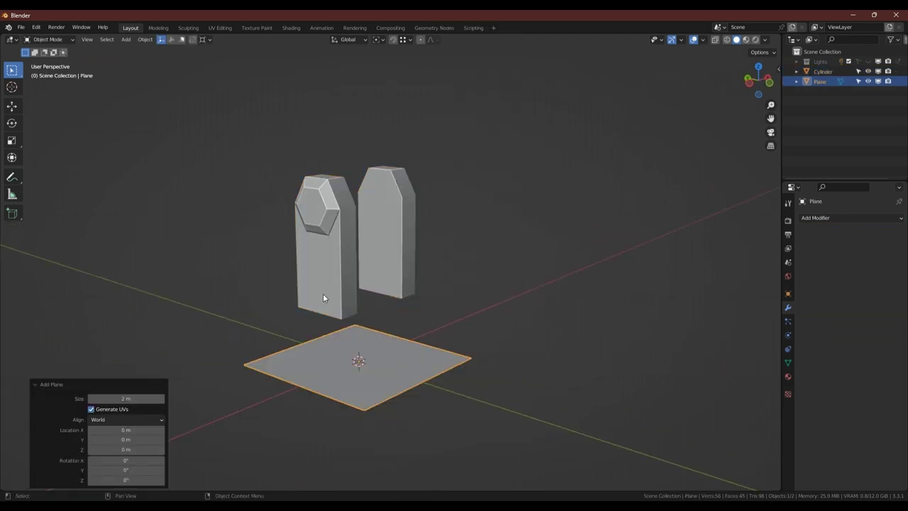
pyautogui.click(323, 293)
pyautogui.press('Tab')
pyautogui.press('g')
pyautogui.press('z')
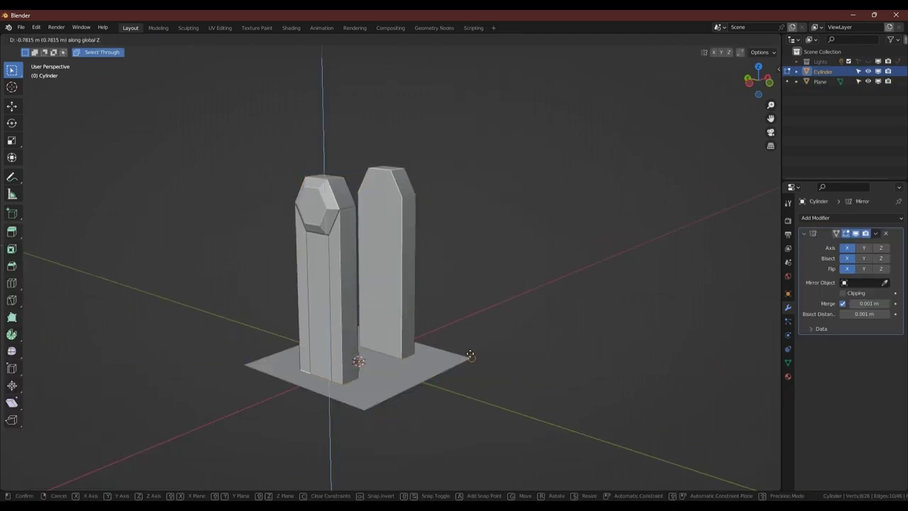
pyautogui.click(470, 356)
pyautogui.press('Tab')
pyautogui.click(406, 356)
pyautogui.press('Delete')
# - Add a vertical loop cut on the left pillar
pyautogui.click(335, 299)
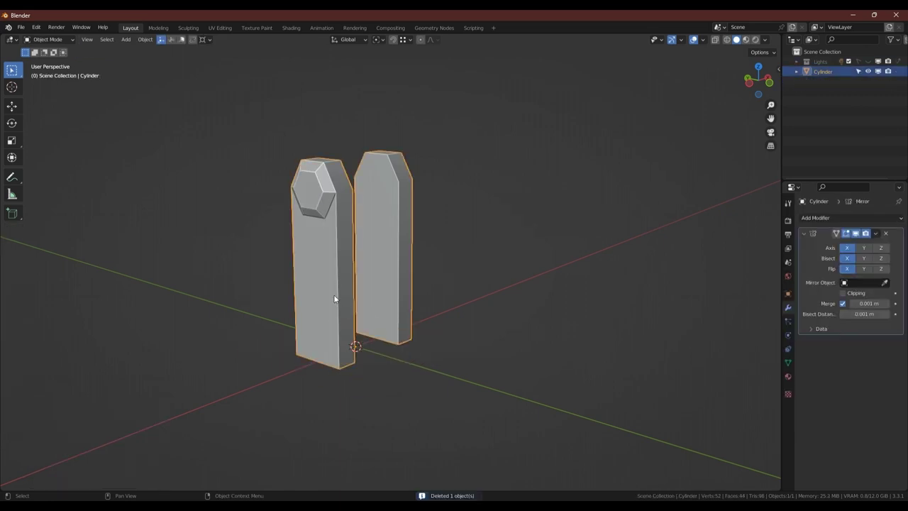
pyautogui.press('Tab')
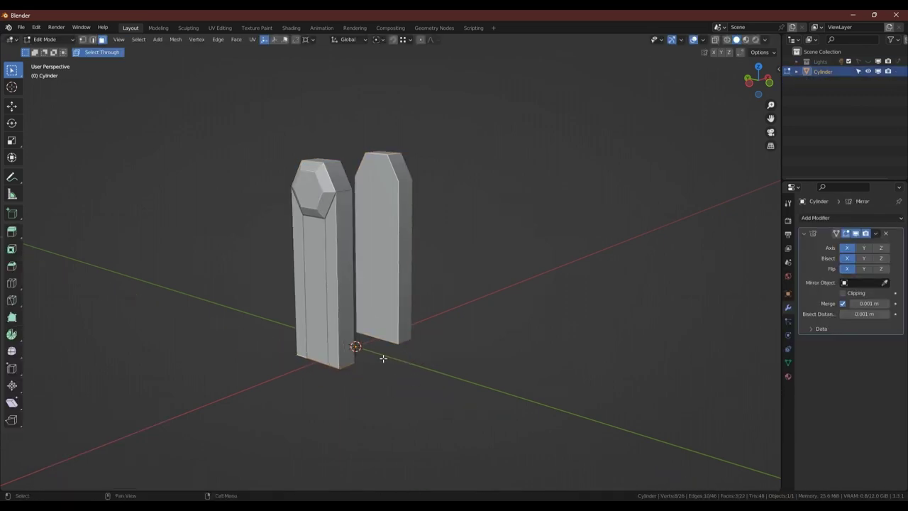
pyautogui.hotkey('ctrl', 'r')
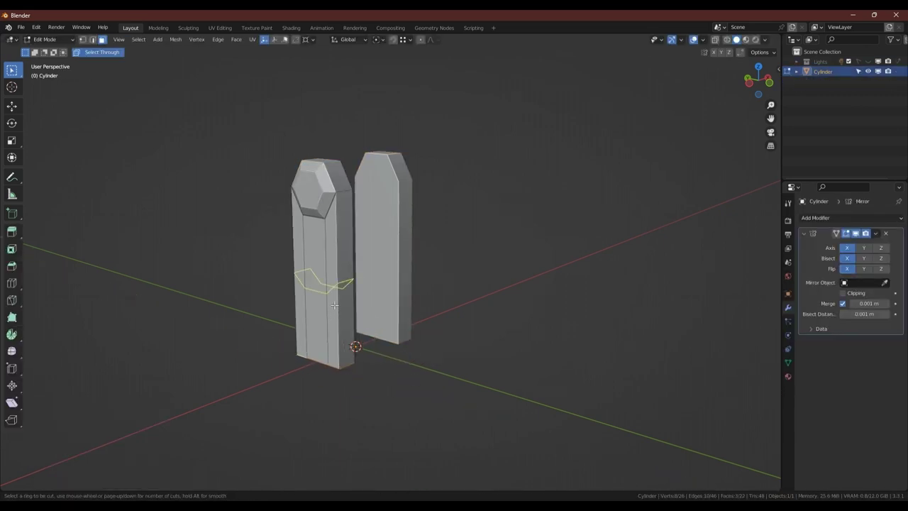
pyautogui.click(334, 305)
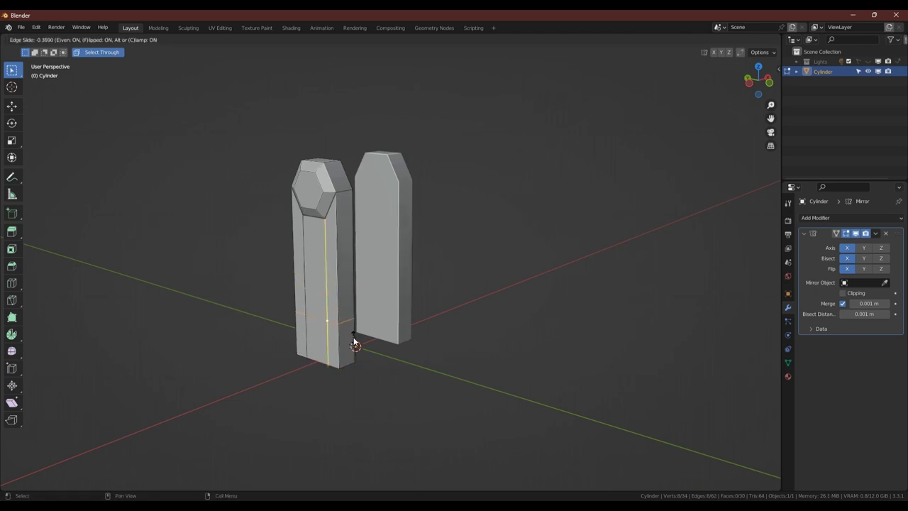
pyautogui.click(354, 342)
# - Stretch the left pillar's lower faces along the Y axis
pyautogui.keyDown('alt'); pyautogui.click(349, 345); pyautogui.keyUp('alt')
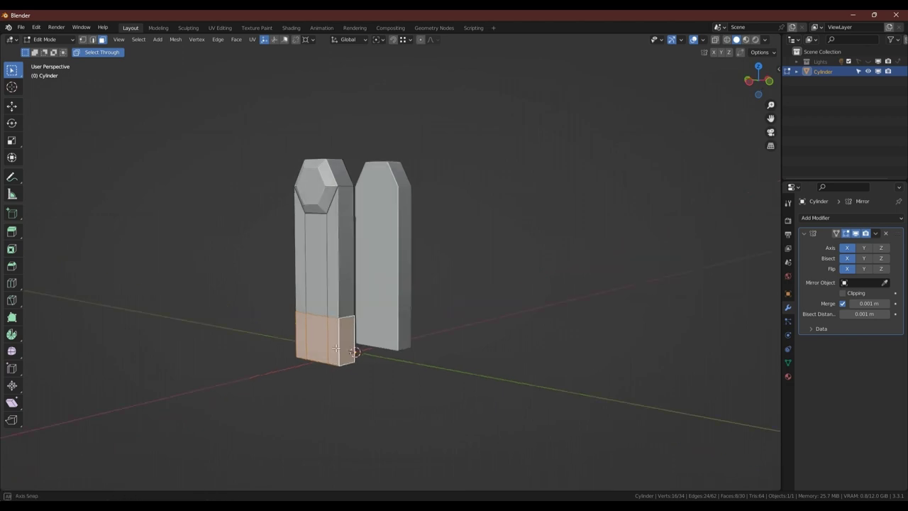
pyautogui.moveTo(346, 348)
pyautogui.mouseDown(button='middle')
pyautogui.moveTo(341, 353)
pyautogui.moveTo(398, 328)
pyautogui.mouseUp(button='middle')
pyautogui.keyDown('ctrl'); pyautogui.click(341, 351); pyautogui.keyUp('ctrl')
pyautogui.press('s')
pyautogui.press('y')
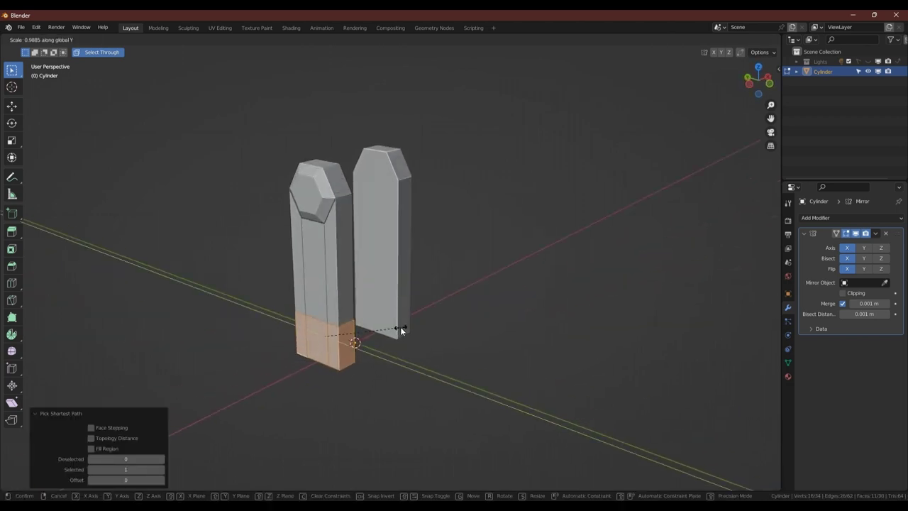
pyautogui.click(451, 328)
pyautogui.moveTo(451, 328); pyautogui.dragTo(364, 319, button='middle')
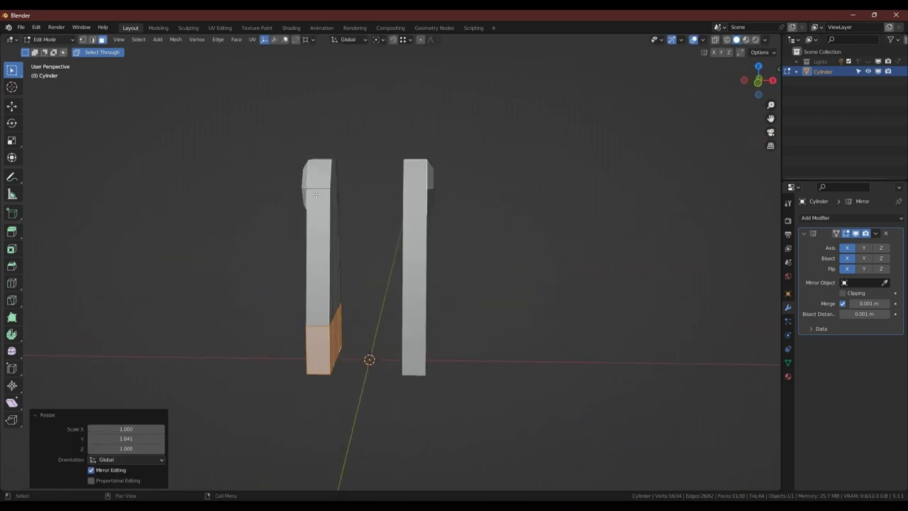
pyautogui.moveTo(316, 194)
pyautogui.mouseDown(button='middle')
pyautogui.moveTo(416, 235)
pyautogui.moveTo(326, 261)
pyautogui.mouseUp(button='middle')
pyautogui.press('Tab')
pyautogui.scroll(-3, 358, 207)
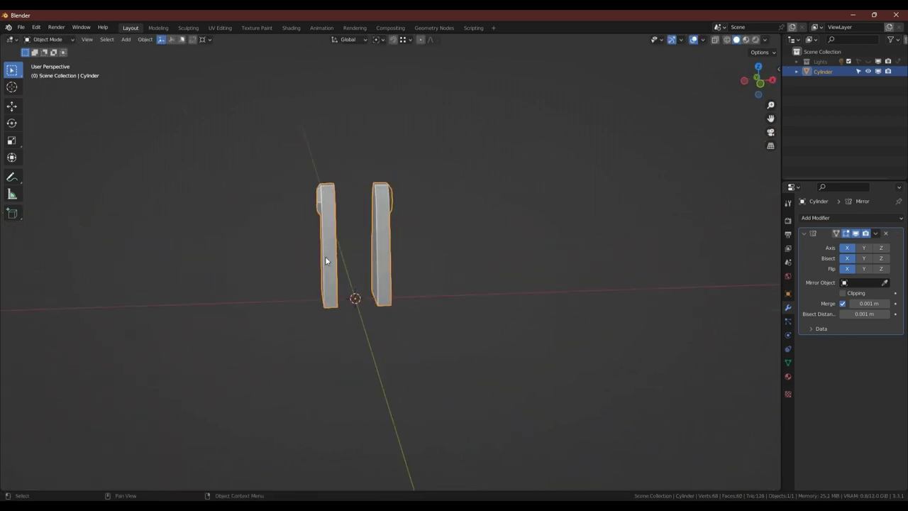
pyautogui.moveTo(345, 296); pyautogui.dragTo(356, 278, button='middle')
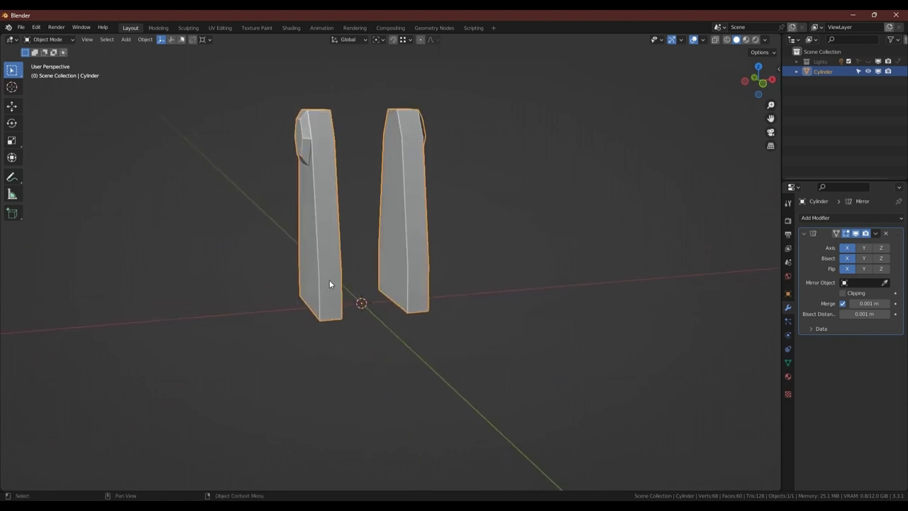
pyautogui.scroll(3, 363, 271)
# - Add a loop cut across the lower section of the pillars
pyautogui.press('Tab')
pyautogui.hotkey('ctrl', 'r')
pyautogui.click(368, 288)
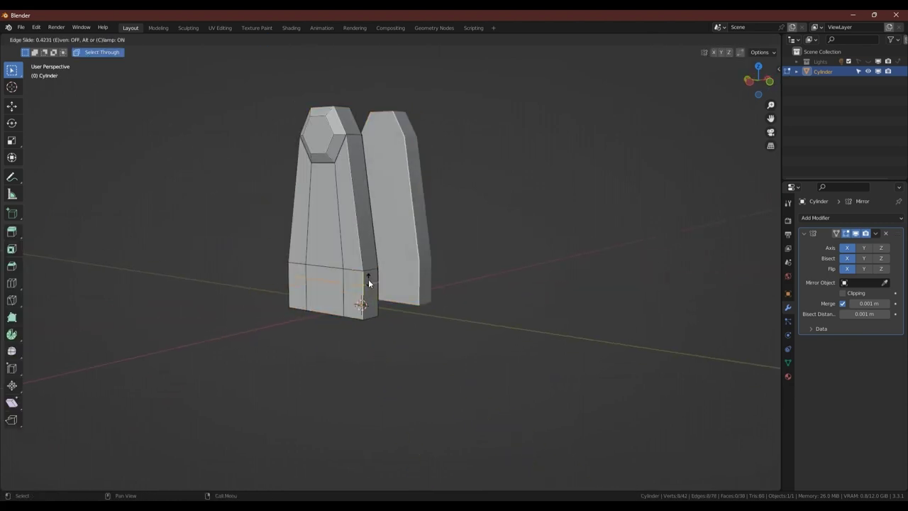
pyautogui.click(368, 286)
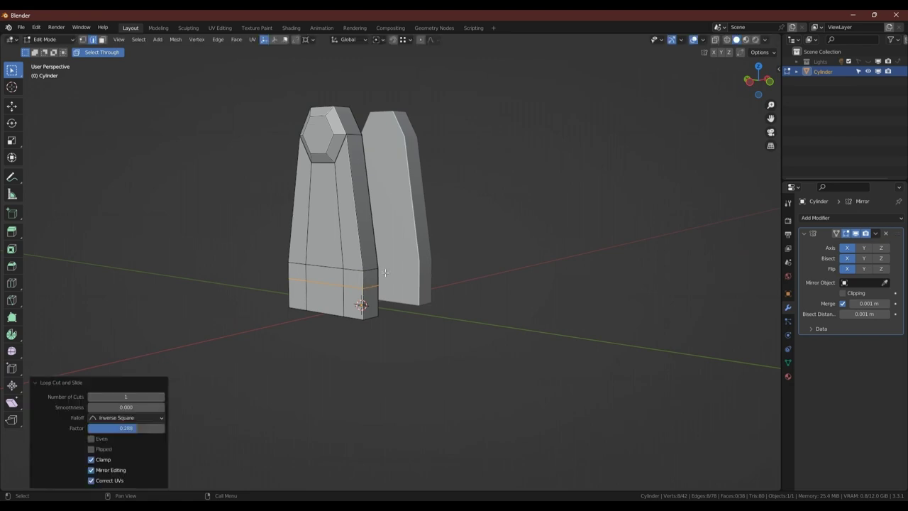
pyautogui.moveTo(367, 287)
pyautogui.mouseDown(button='middle')
pyautogui.moveTo(333, 302)
pyautogui.moveTo(380, 292)
pyautogui.mouseUp(button='middle')
# - Extrude the inner lower faces toward the centre so the two halves join
pyautogui.click(328, 305)
pyautogui.keyDown('ctrl'); pyautogui.click(355, 291); pyautogui.keyUp('ctrl')
pyautogui.press('e')
pyautogui.click(362, 290)
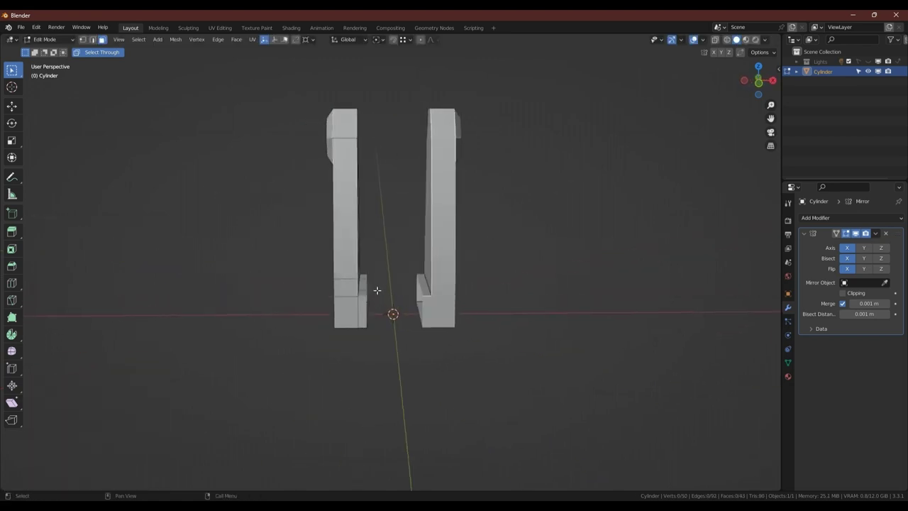
pyautogui.click(377, 295)
pyautogui.press('e')
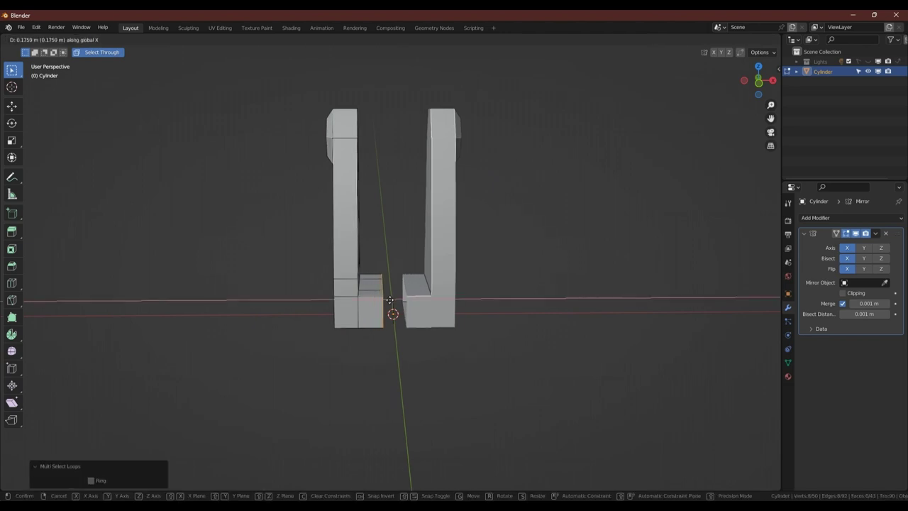
pyautogui.click(400, 301)
pyautogui.press('Tab')
pyautogui.moveTo(400, 301)
pyautogui.mouseDown(button='middle')
pyautogui.moveTo(430, 283)
pyautogui.moveTo(374, 296)
pyautogui.moveTo(379, 284)
pyautogui.mouseUp(button='middle')
# - Apply the Mirror modifier so both halves become permanent geometry
pyautogui.moveTo(357, 161)
pyautogui.mouseDown(button='middle')
pyautogui.moveTo(418, 162)
pyautogui.moveTo(319, 159)
pyautogui.mouseUp(button='middle')
pyautogui.press('Tab')
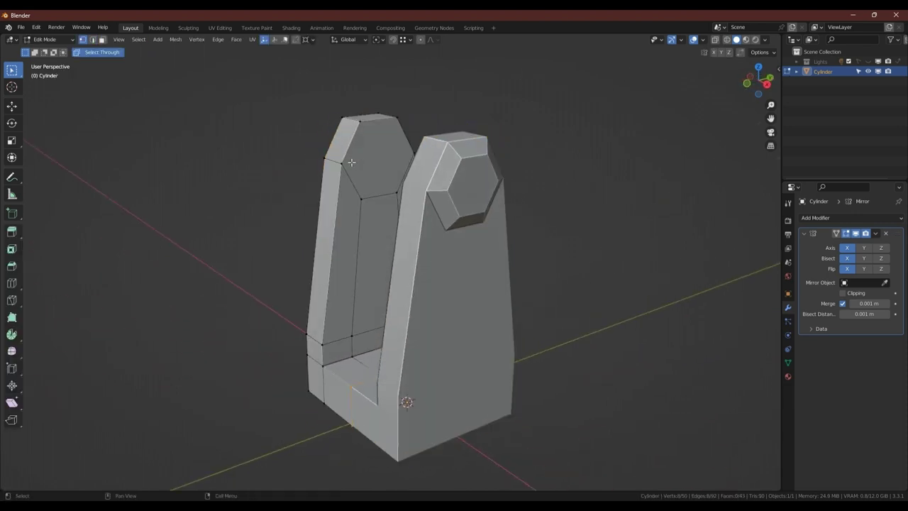
pyautogui.moveTo(373, 164)
pyautogui.mouseDown(button='middle')
pyautogui.moveTo(466, 172)
pyautogui.moveTo(384, 169)
pyautogui.mouseUp(button='middle')
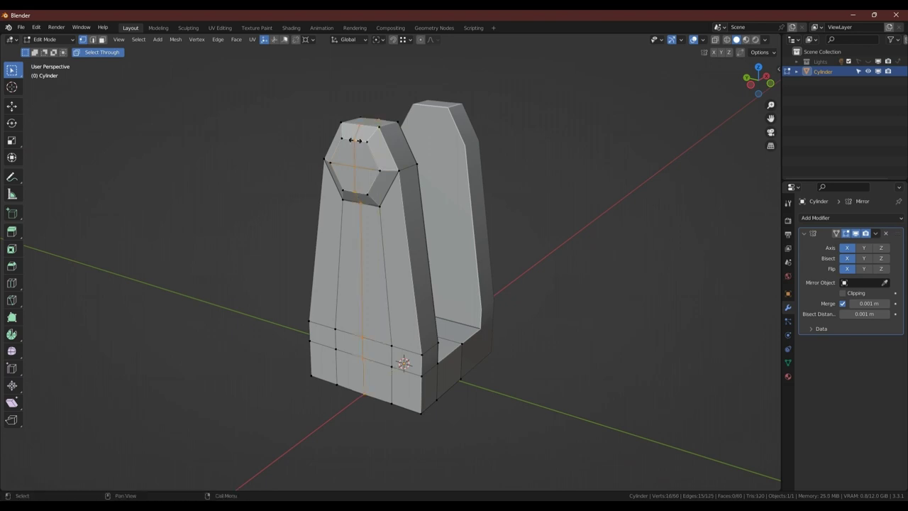
pyautogui.moveTo(355, 140); pyautogui.dragTo(433, 222, button='middle')
pyautogui.press('Tab')
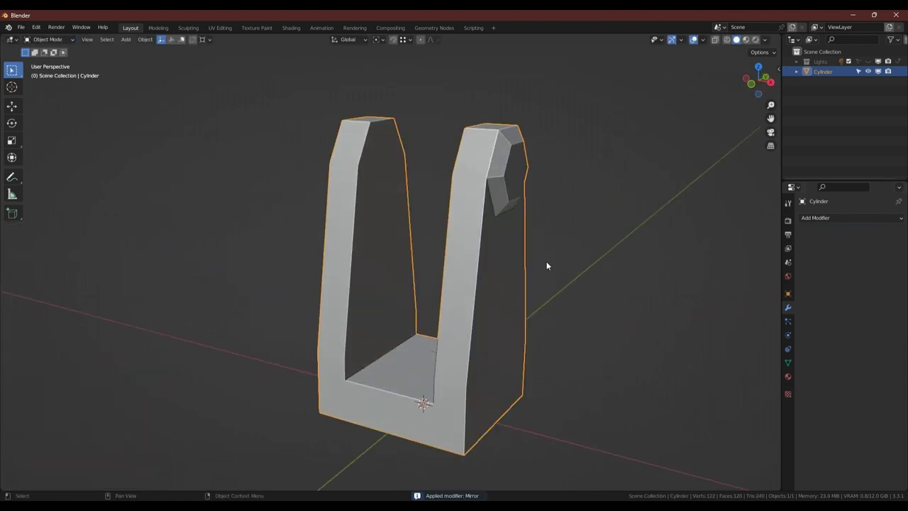
# - Merge overlapping vertices by distance on the bracket mesh
pyautogui.press('Tab')
pyautogui.press('m')
pyautogui.click(484, 292)
pyautogui.moveTo(369, 204)
pyautogui.mouseDown(button='middle')
pyautogui.moveTo(425, 196)
pyautogui.moveTo(361, 199)
pyautogui.mouseUp(button='middle')
# - Duplicate the left pillar's hexagonal top faces and separate them into Cylinder.001
pyautogui.press('3')
pyautogui.click(377, 156)
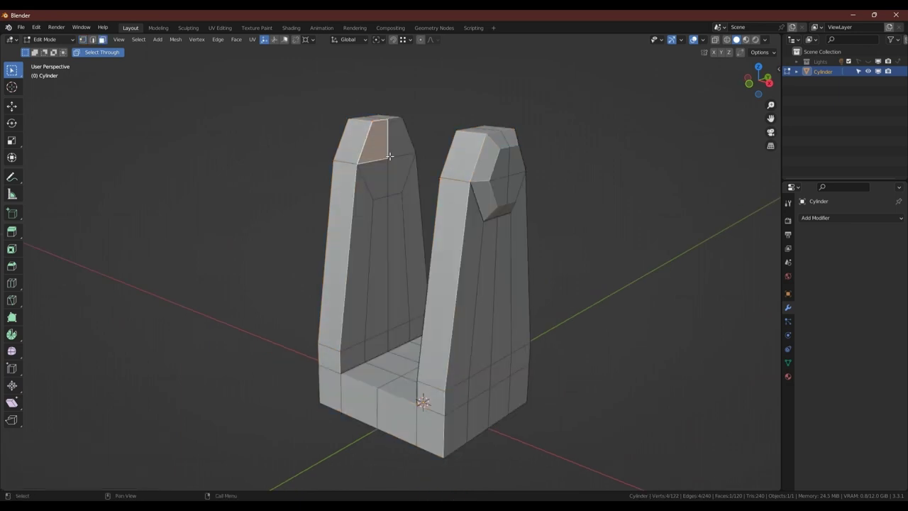
pyautogui.keyDown('ctrl'); pyautogui.keyDown('shift'); pyautogui.click(382, 164); pyautogui.keyUp('shift'); pyautogui.keyUp('ctrl')
pyautogui.scroll(2, 390, 165)
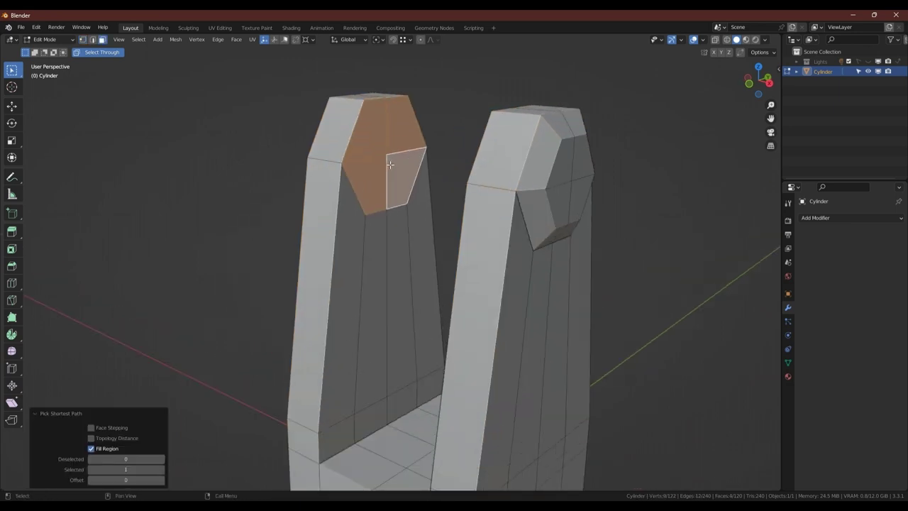
pyautogui.scroll(-2, 389, 165)
pyautogui.scroll(-3, 389, 165)
pyautogui.moveTo(390, 165)
pyautogui.mouseDown(button='middle')
pyautogui.moveTo(425, 163)
pyautogui.moveTo(379, 132)
pyautogui.mouseUp(button='middle')
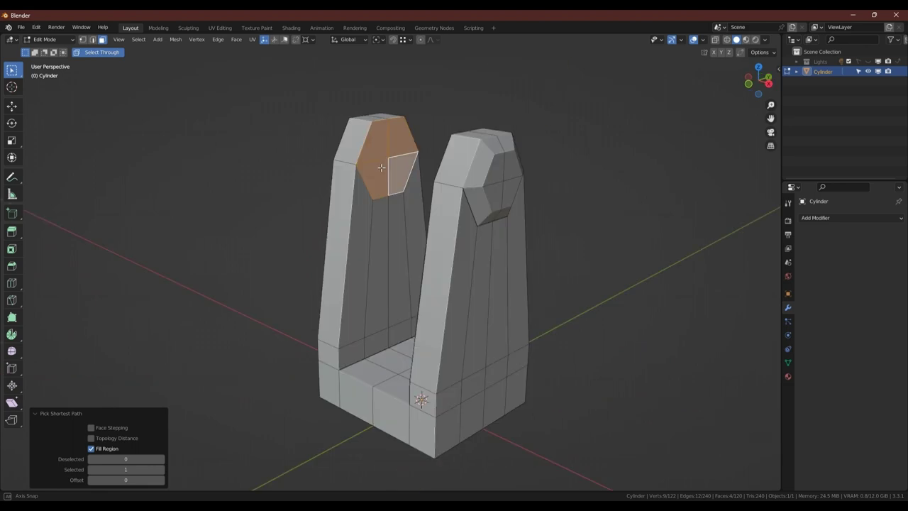
pyautogui.hotkey('shift', 'd')
pyautogui.rightClick(421, 144)
pyautogui.scroll(2, 380, 135)
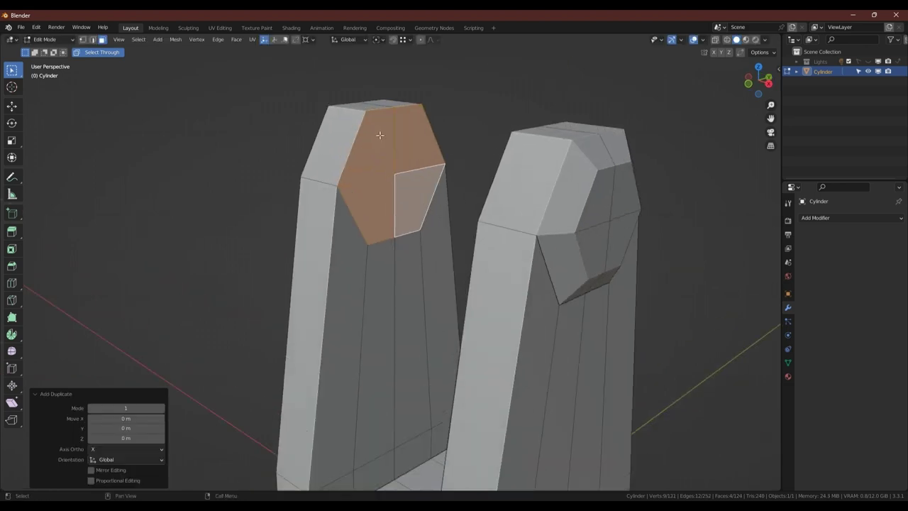
pyautogui.press('p')
pyautogui.click(379, 134)
# - Flatten Cylinder.001's vertices to the minimum Y with MACHIN3 Align
pyautogui.press('Tab')
pyautogui.click(390, 134)
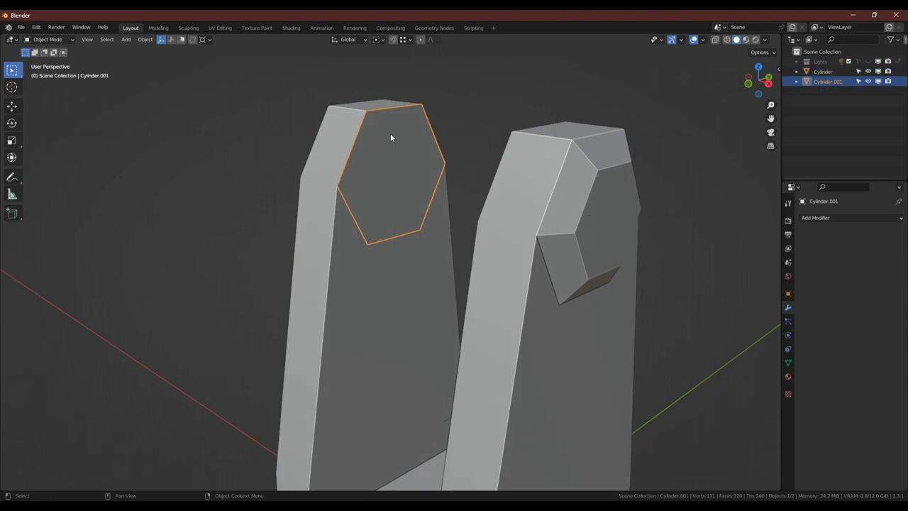
pyautogui.press('Tab')
pyautogui.moveTo(282, 71); pyautogui.dragTo(319, 203)
pyautogui.moveTo(396, 196); pyautogui.dragTo(449, 155, button='middle')
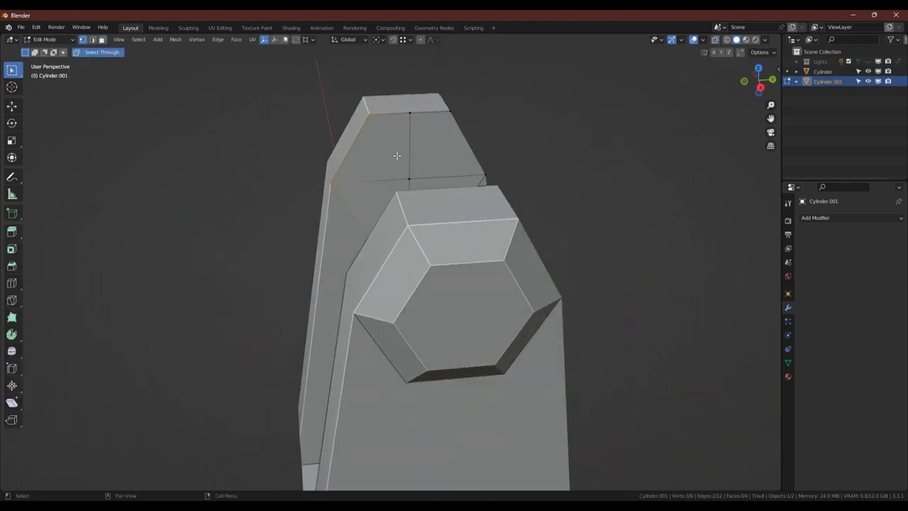
pyautogui.hotkey('alt', 'a')
pyautogui.moveTo(365, 98); pyautogui.dragTo(532, 276)
pyautogui.hotkey('alt', 'a')
pyautogui.click(492, 280)
pyautogui.moveTo(492, 280)
pyautogui.mouseDown(button='middle')
pyautogui.moveTo(440, 210)
pyautogui.moveTo(422, 251)
pyautogui.mouseUp(button='middle')
pyautogui.press('2')
pyautogui.keyDown('alt'); pyautogui.click(422, 251); pyautogui.keyUp('alt')
# - Try lowering the edge loop about 0.12 m along Z, then undo the move
pyautogui.moveTo(481, 251)
pyautogui.mouseDown(button='middle')
pyautogui.moveTo(485, 233)
pyautogui.moveTo(464, 225)
pyautogui.mouseUp(button='middle')
pyautogui.press('g')
pyautogui.press('z')
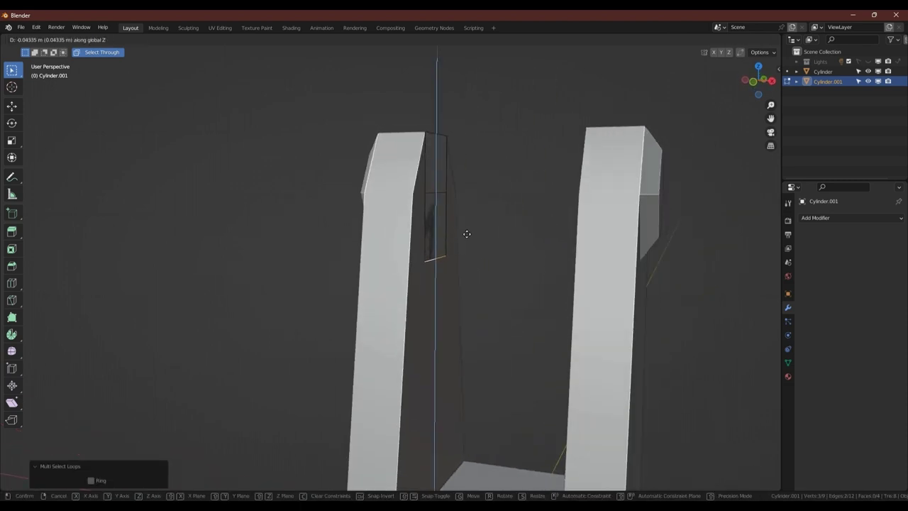
pyautogui.press('Escape')
pyautogui.moveTo(442, 147)
pyautogui.mouseDown(button='middle')
pyautogui.moveTo(446, 166)
pyautogui.moveTo(432, 163)
pyautogui.mouseUp(button='middle')
pyautogui.press('g')
pyautogui.press('z')
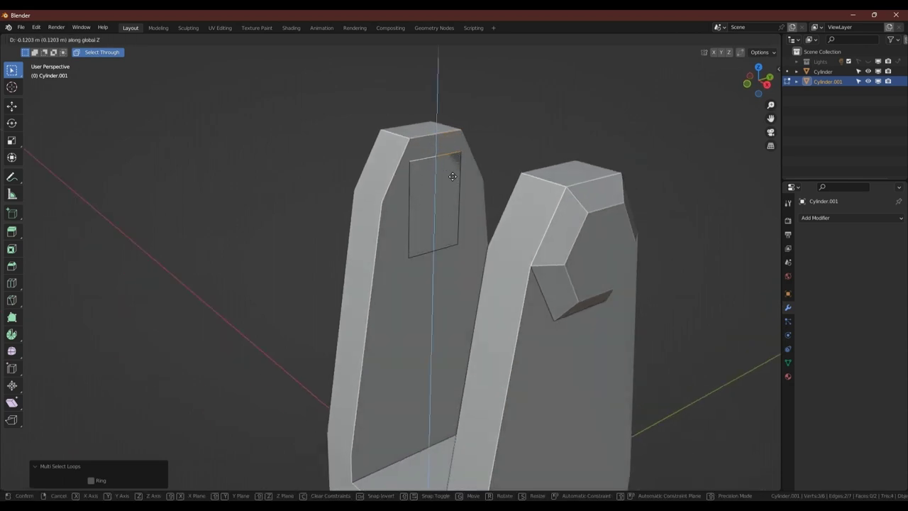
pyautogui.click(429, 203)
pyautogui.moveTo(429, 203)
pyautogui.mouseDown(button='middle')
pyautogui.moveTo(446, 225)
pyautogui.moveTo(420, 260)
pyautogui.moveTo(458, 258)
pyautogui.moveTo(450, 177)
pyautogui.moveTo(485, 146)
pyautogui.moveTo(449, 149)
pyautogui.mouseUp(button='middle')
pyautogui.hotkey('ctrl', 'z')
# - Extrude the bottom edge 0.617 m along X toward the right pillar, and the top edge up along Z
pyautogui.press('e')
pyautogui.press('x')
pyautogui.click(568, 280)
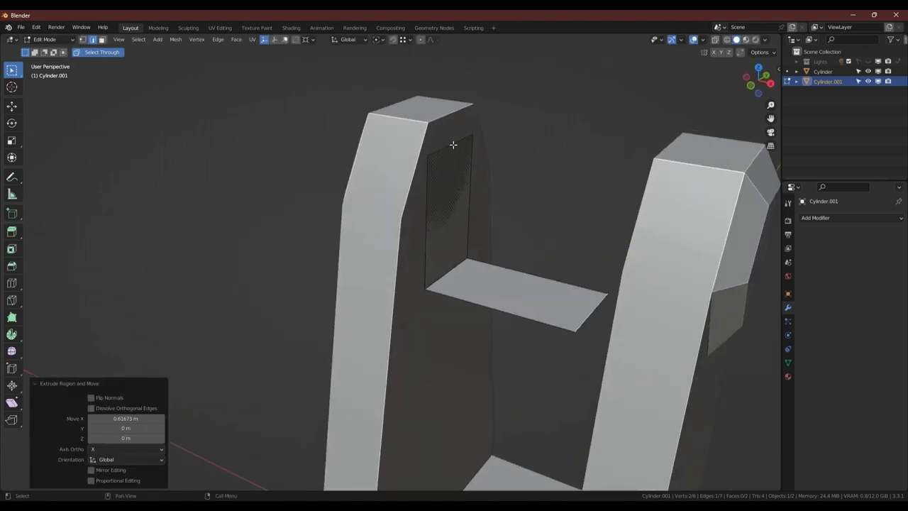
pyautogui.press('e')
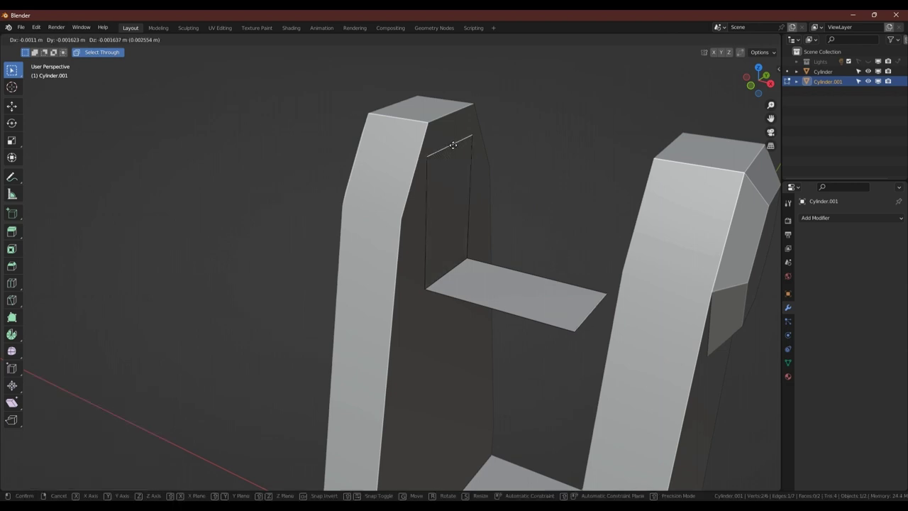
pyautogui.press('z')
pyautogui.press('Return')
pyautogui.press('Tab')
pyautogui.moveTo(447, 163); pyautogui.dragTo(461, 189, button='middle')
# - Add a Mirror modifier to Cylinder.001 from Quick Favorites
pyautogui.press('q')
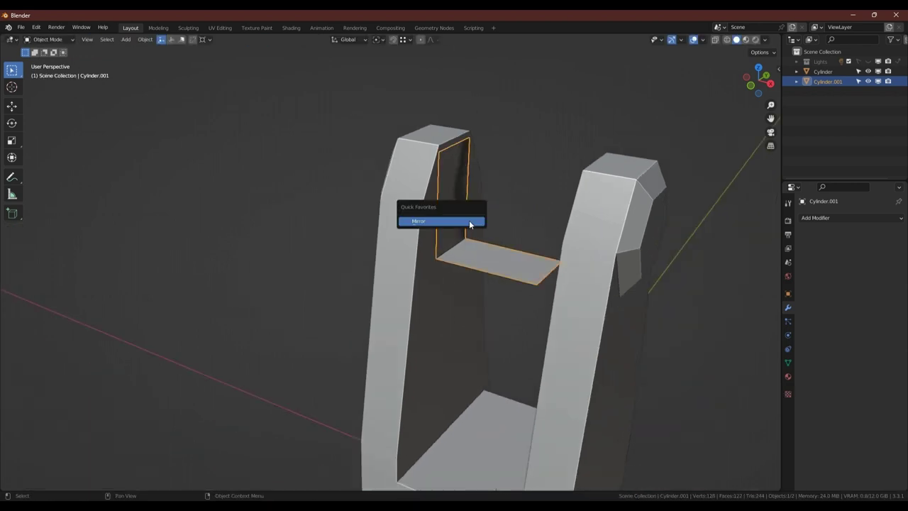
pyautogui.click(469, 220)
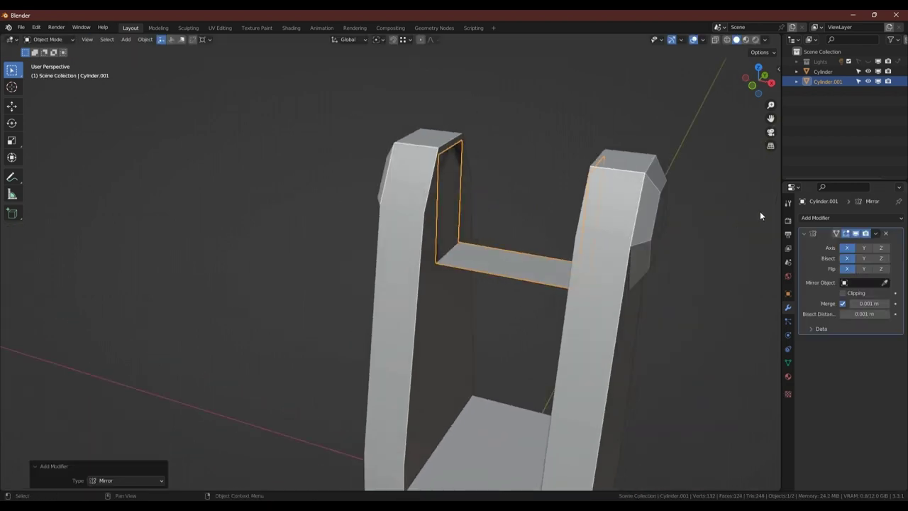
pyautogui.click(804, 233)
pyautogui.moveTo(506, 203); pyautogui.dragTo(504, 201, button='middle')
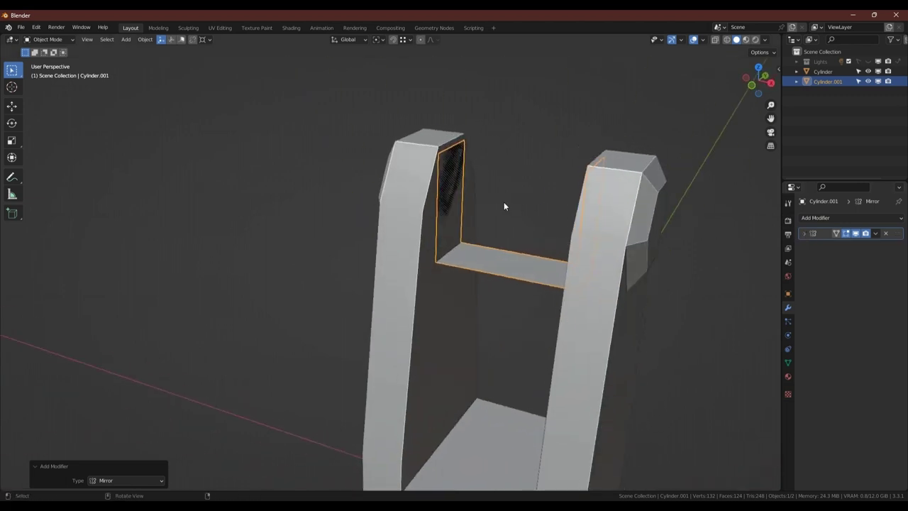
# - Add a Solidify modifier with -0.05 m even thickness and apply both modifiers
pyautogui.click(822, 218)
pyautogui.click(750, 368)
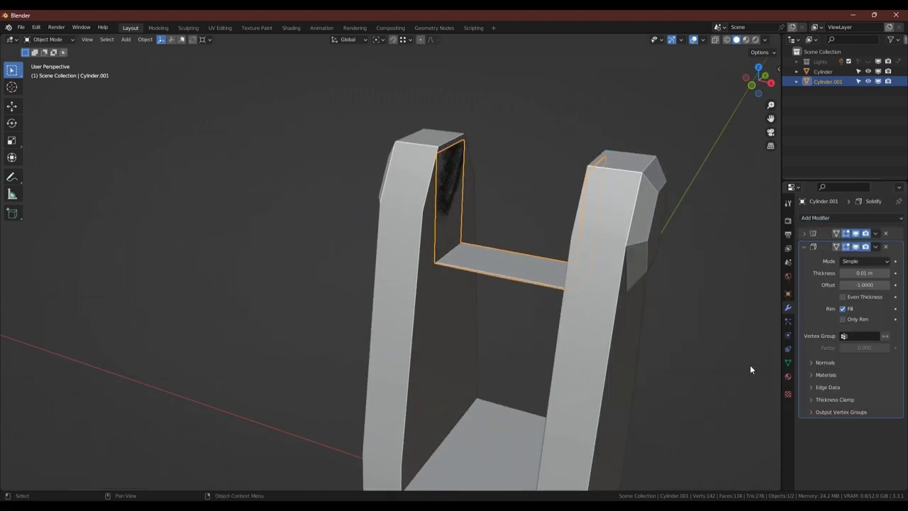
pyautogui.moveTo(868, 272); pyautogui.dragTo(863, 272)
pyautogui.click(865, 296)
pyautogui.scroll(-3, 527, 184)
pyautogui.moveTo(527, 185); pyautogui.dragTo(528, 192, button='middle')
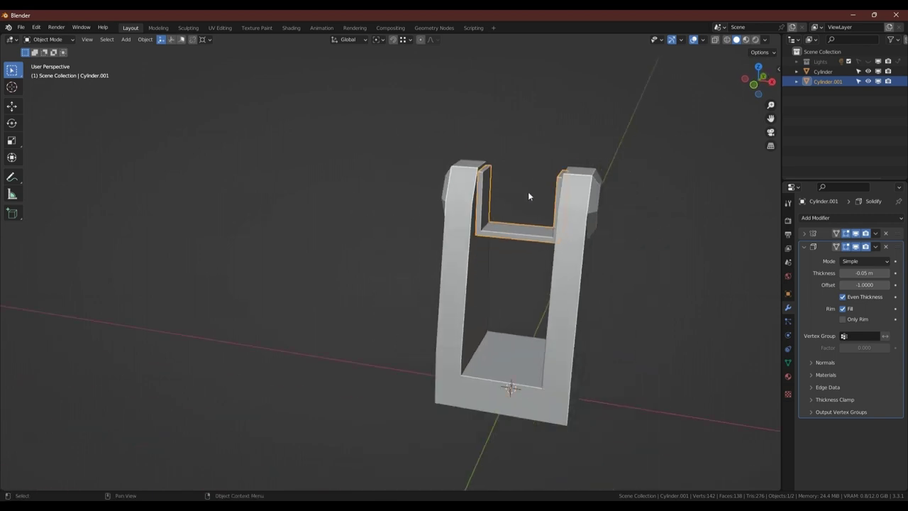
pyautogui.scroll(2, 530, 202)
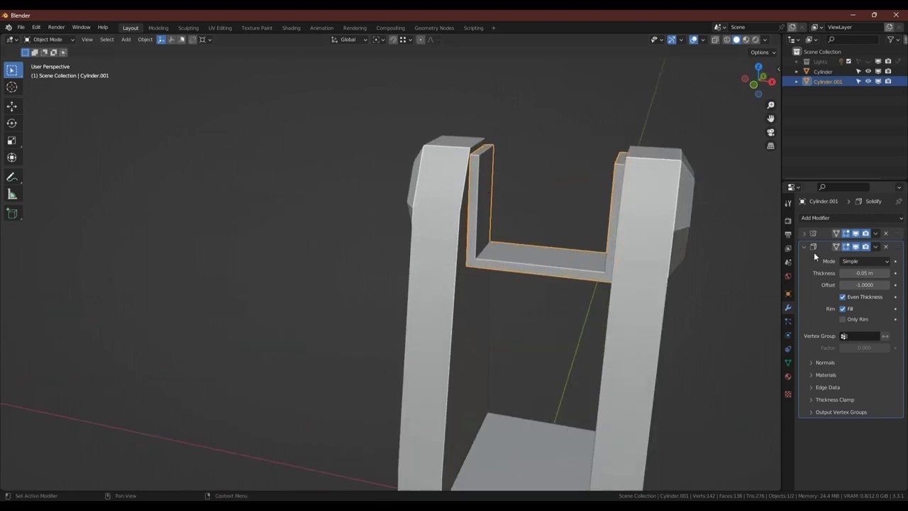
pyautogui.scroll(-3, 495, 233)
pyautogui.moveTo(495, 233); pyautogui.dragTo(497, 236, button='middle')
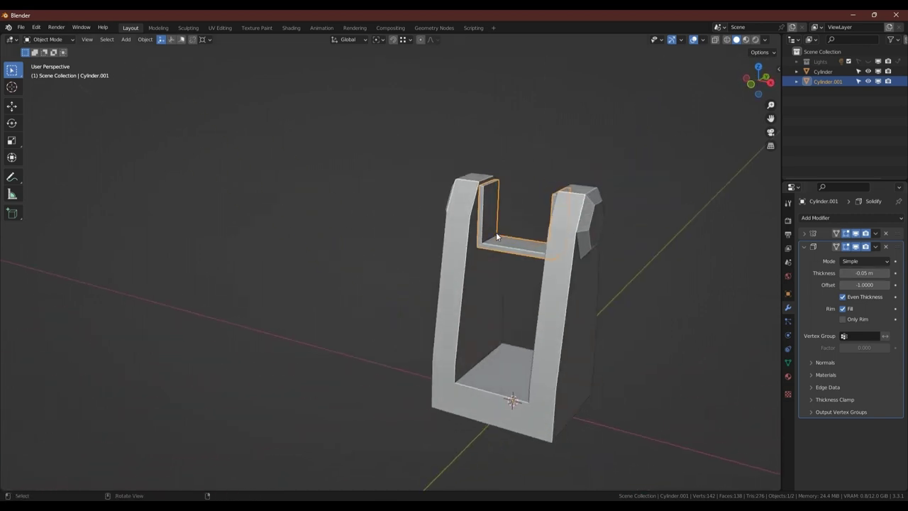
pyautogui.click(805, 246)
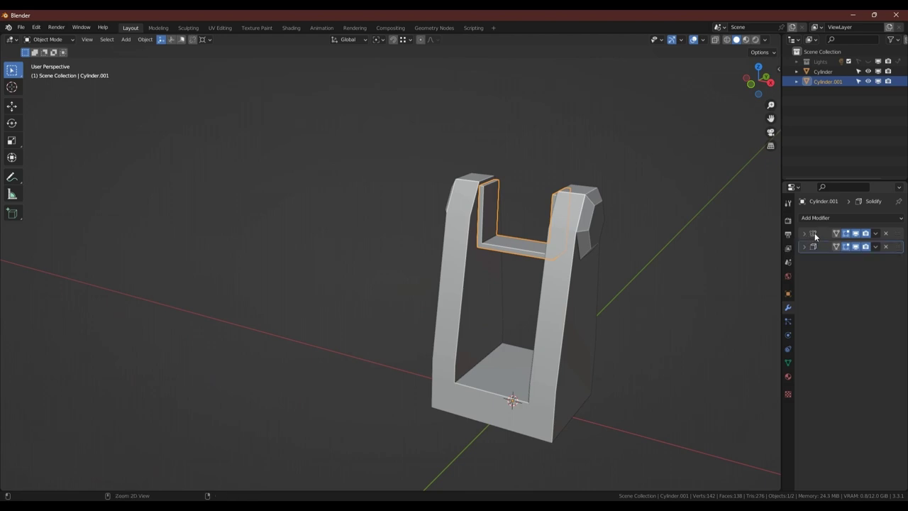
pyautogui.hotkey('ctrl', 'a')
pyautogui.hotkey('ctrl', 'a')
# - Shift the bracket's left pillar along X toward the centre in front view
pyautogui.keyDown('shift'); pyautogui.click(580, 262); pyautogui.keyUp('shift')
pyautogui.press('Tab')
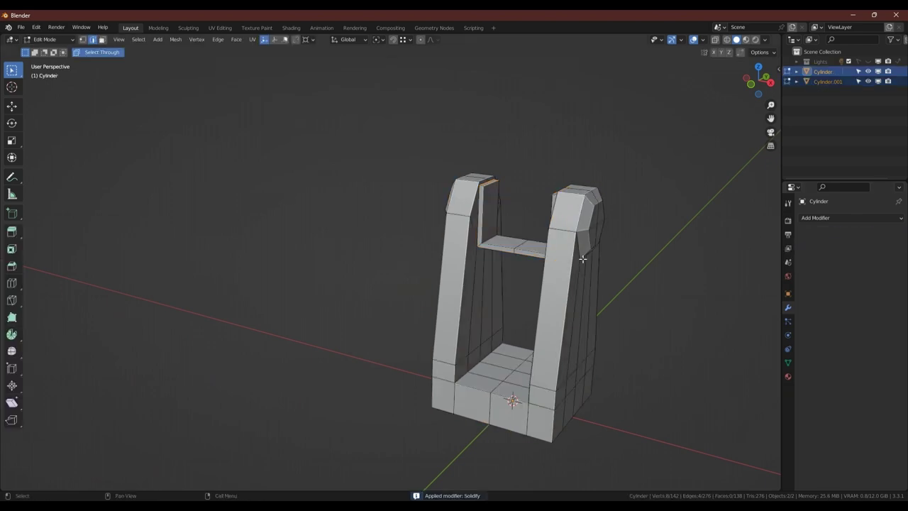
pyautogui.click(766, 75)
pyautogui.press('1')
pyautogui.moveTo(354, 115); pyautogui.dragTo(497, 430)
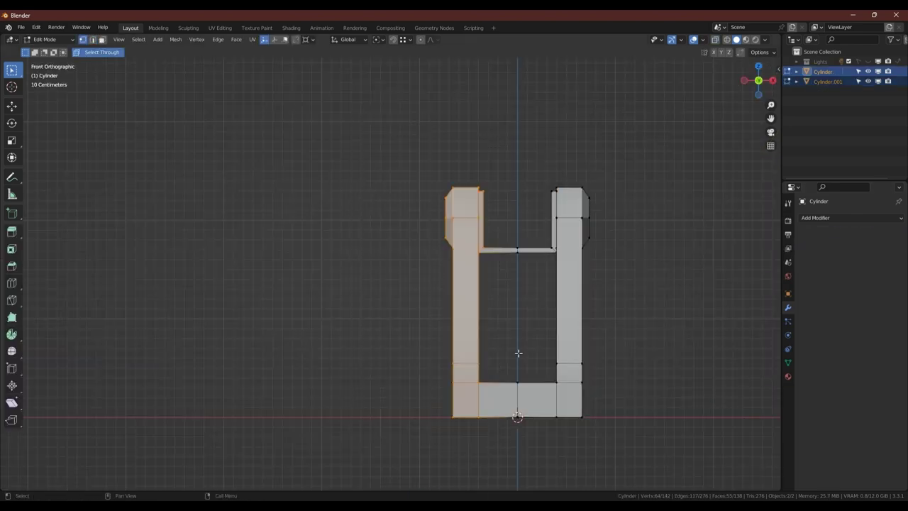
pyautogui.press('g')
pyautogui.press('x')
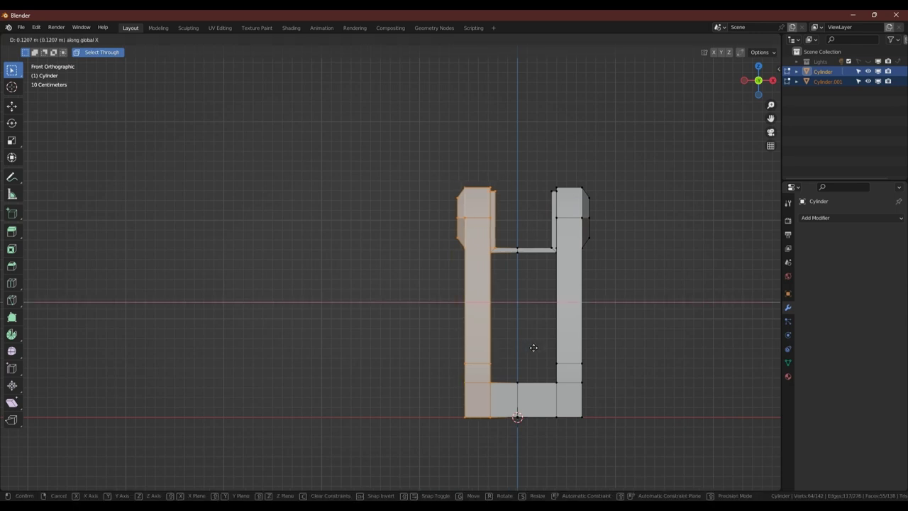
pyautogui.click(534, 348)
pyautogui.press('Tab')
# - Add a flipped-X Mirror modifier to the bracket and apply mirrors on bracket and crossbar
pyautogui.press('q')
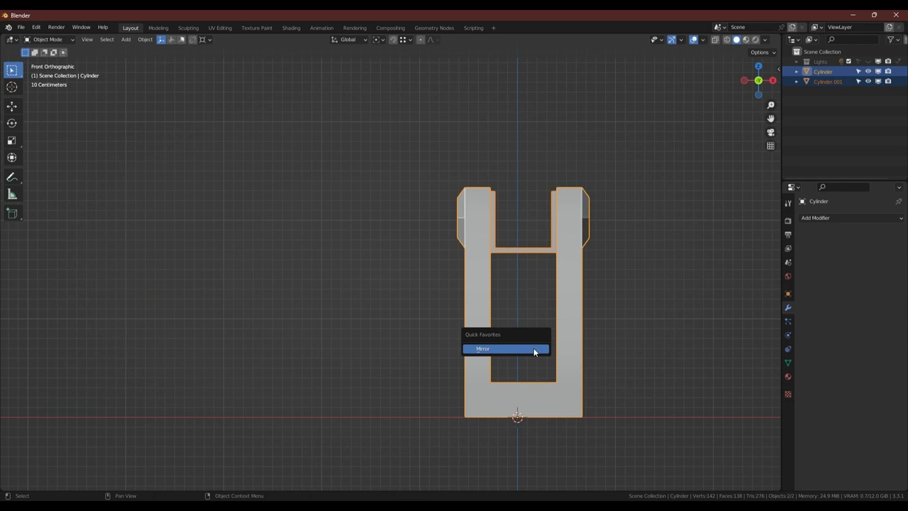
pyautogui.click(578, 315)
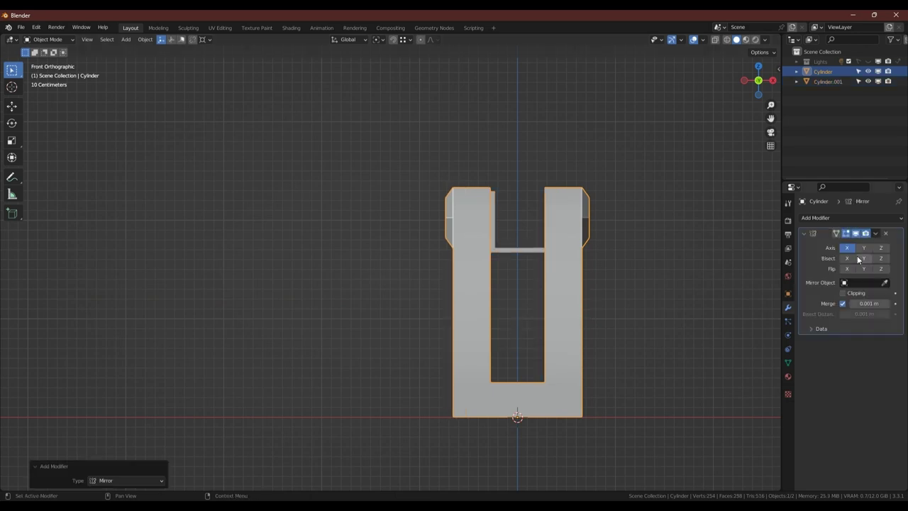
pyautogui.click(849, 269)
pyautogui.hotkey('ctrl', 'a')
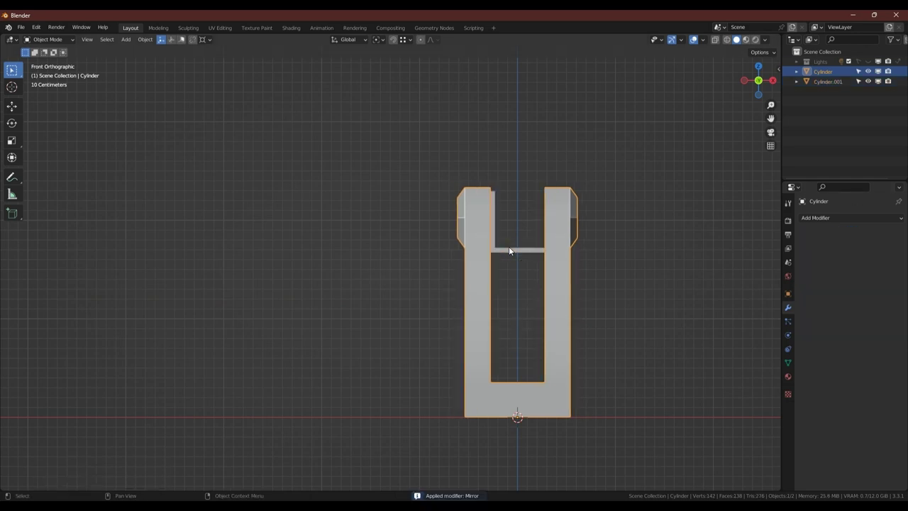
pyautogui.click(509, 247)
pyautogui.hotkey('ctrl', 'a')
pyautogui.moveTo(469, 322)
pyautogui.mouseDown(button='middle')
pyautogui.moveTo(450, 324)
pyautogui.moveTo(496, 220)
pyautogui.moveTo(515, 245)
pyautogui.moveTo(473, 183)
pyautogui.moveTo(480, 218)
pyautogui.mouseUp(button='middle')
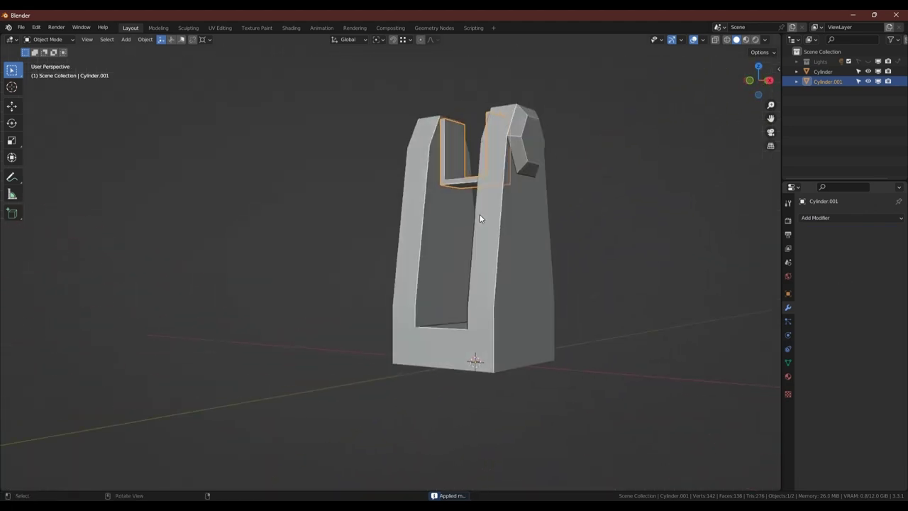
# - Select a shortest-path run of faces at the bracket's lower-left corner
pyautogui.moveTo(461, 340)
pyautogui.mouseDown(button='middle')
pyautogui.moveTo(415, 338)
pyautogui.moveTo(450, 329)
pyautogui.mouseUp(button='middle')
pyautogui.click(447, 327)
pyautogui.press('Tab')
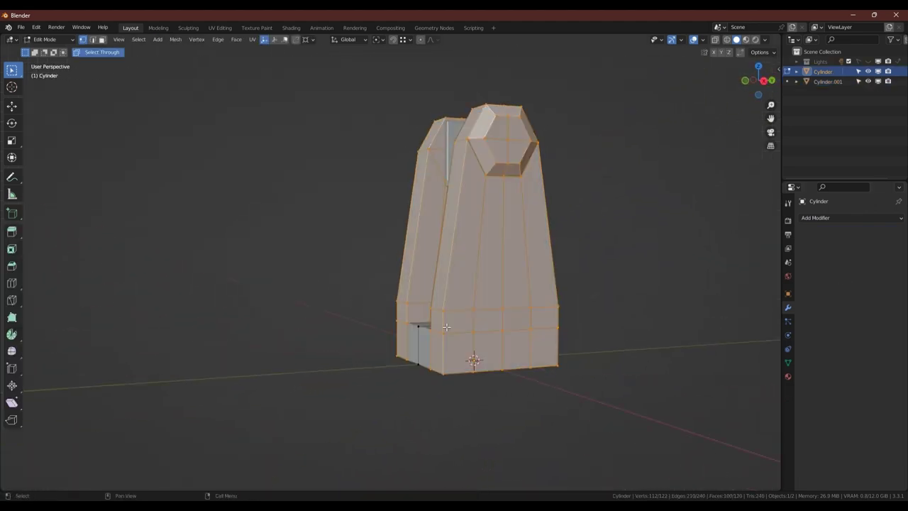
pyautogui.click(438, 349)
pyautogui.keyDown('ctrl'); pyautogui.click(398, 335); pyautogui.keyUp('ctrl')
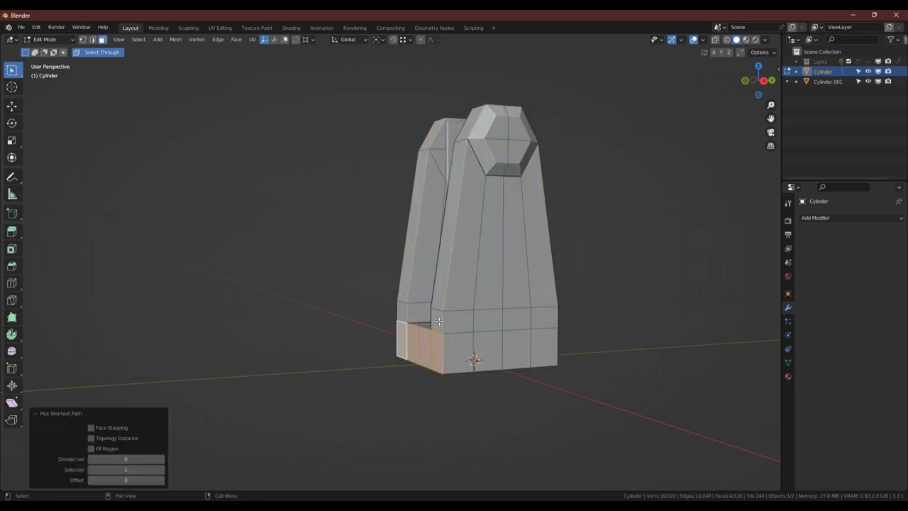
pyautogui.moveTo(439, 321)
pyautogui.mouseDown(button='middle')
pyautogui.moveTo(427, 332)
pyautogui.moveTo(450, 284)
pyautogui.mouseUp(button='middle')
pyautogui.press('Tab')
# - Bring the two arms into a frontal view and open the Add menu
pyautogui.scroll(5, 466, 227)
pyautogui.moveTo(466, 227)
pyautogui.mouseDown(button='middle')
pyautogui.moveTo(396, 237)
pyautogui.moveTo(356, 275)
pyautogui.mouseUp(button='middle')
pyautogui.moveTo(416, 307)
pyautogui.mouseDown(button='middle')
pyautogui.moveTo(424, 316)
pyautogui.moveTo(446, 310)
pyautogui.moveTo(440, 302)
pyautogui.mouseUp(button='middle')
pyautogui.hotkey('shift', 'a')
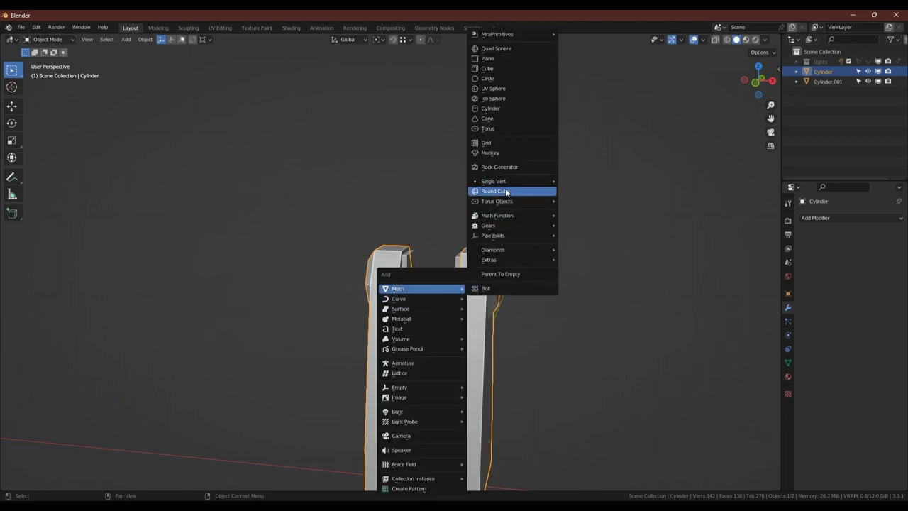
# - Add a Round Cube with the Quadsphere preset and raise it along Z
pyautogui.click(521, 191)
pyautogui.click(112, 242)
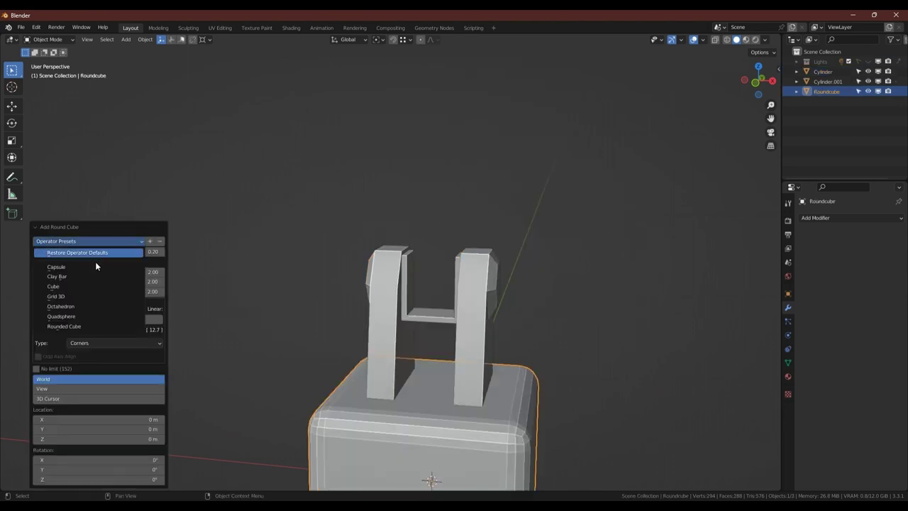
pyautogui.click(71, 316)
pyautogui.press('g')
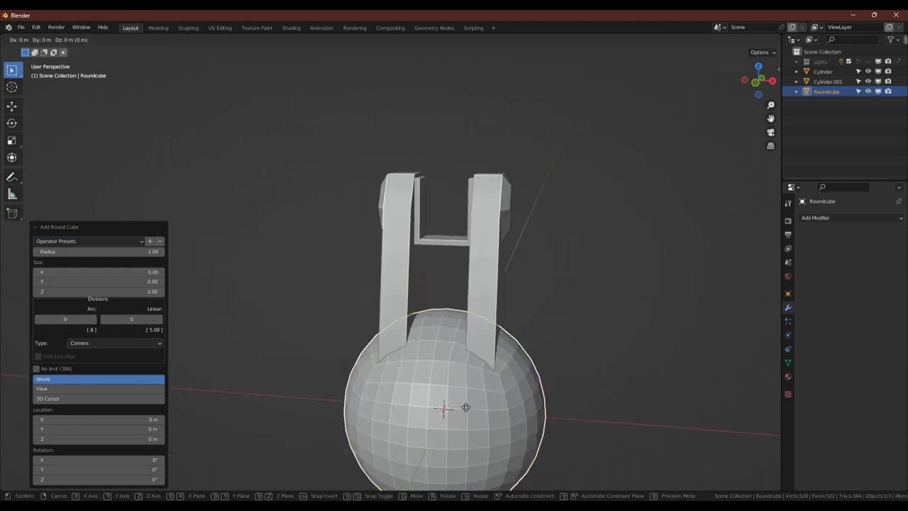
pyautogui.press('z')
pyautogui.click(512, 201)
# - Scale the sphere's mesh down to 0.222 and check it from above and front
pyautogui.press('Tab')
pyautogui.press('s')
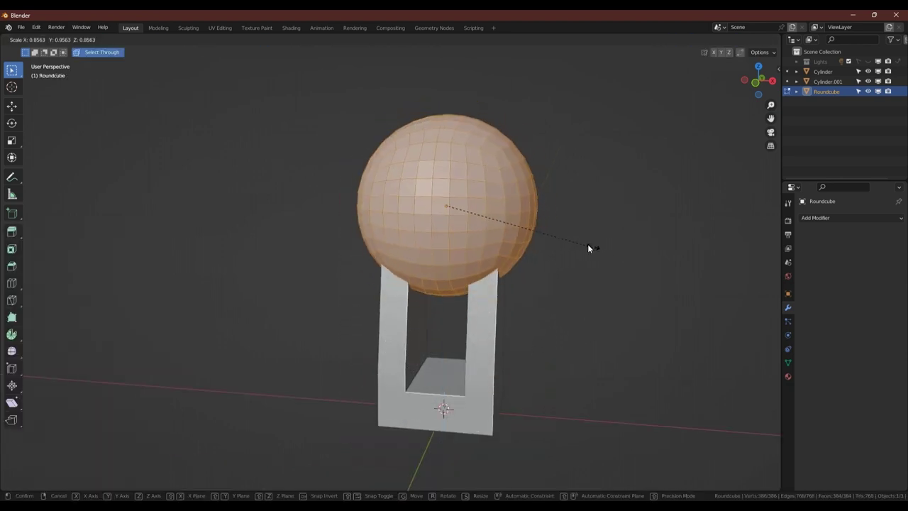
pyautogui.click(488, 211)
pyautogui.scroll(2, 487, 211)
pyautogui.scroll(2, 488, 211)
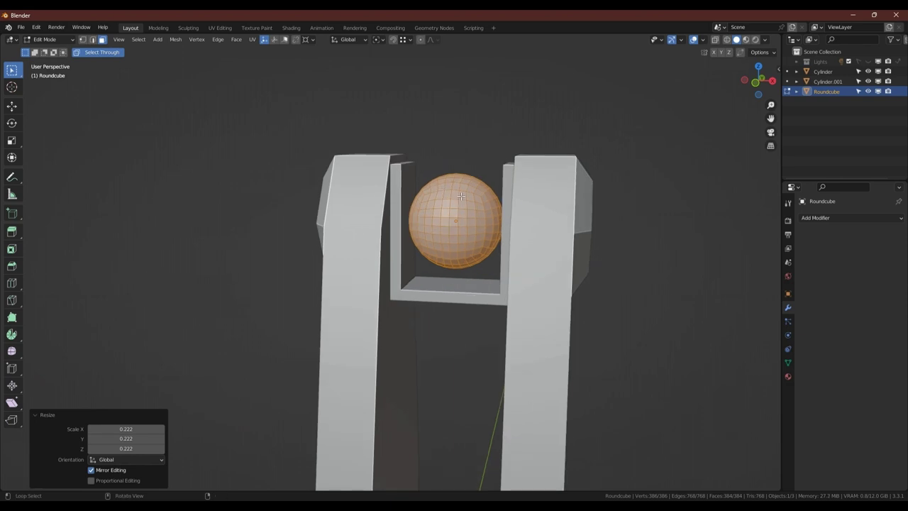
pyautogui.moveTo(488, 211)
pyautogui.mouseDown(button='middle')
pyautogui.moveTo(462, 226)
pyautogui.moveTo(471, 186)
pyautogui.moveTo(449, 199)
pyautogui.moveTo(510, 234)
pyautogui.mouseUp(button='middle')
pyautogui.scroll(2, 449, 199)
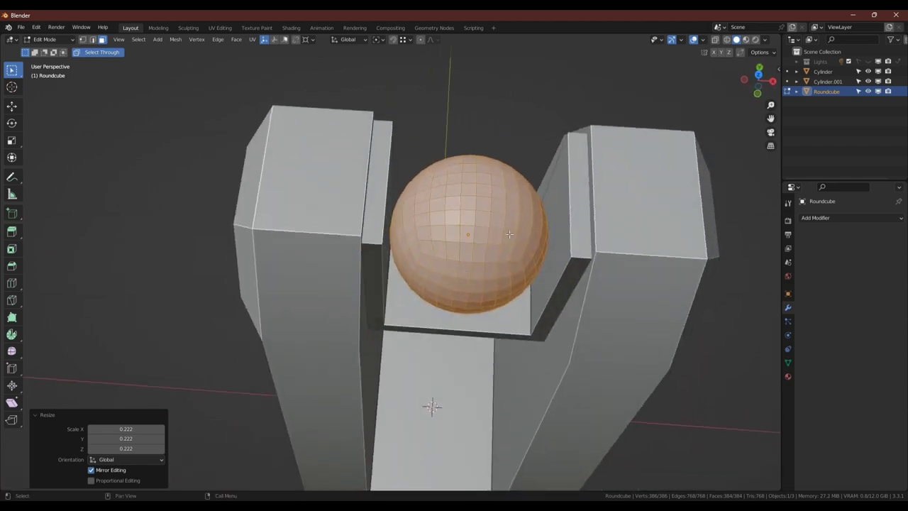
pyautogui.click(760, 77)
pyautogui.moveTo(528, 281); pyautogui.dragTo(501, 220, button='middle')
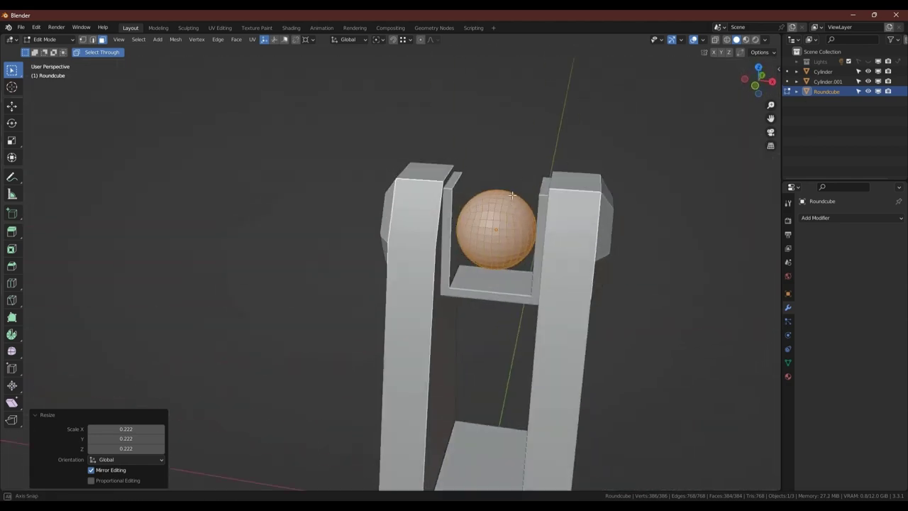
pyautogui.scroll(6, 502, 221)
pyautogui.scroll(-5, 502, 220)
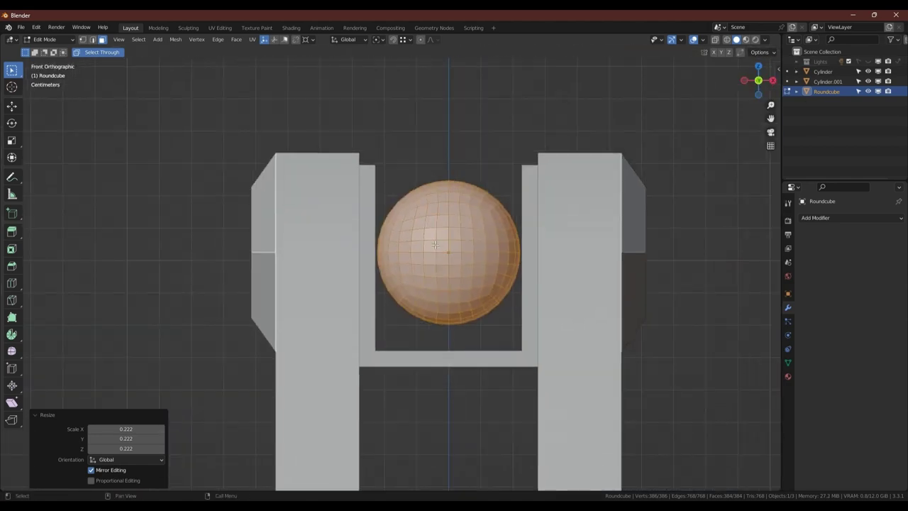
pyautogui.scroll(-2, 468, 234)
pyautogui.scroll(-1, 455, 242)
# - Give the sphere smooth shading
pyautogui.press('Tab')
pyautogui.rightClick(455, 242)
pyautogui.click(435, 233)
pyautogui.moveTo(436, 238)
pyautogui.mouseDown(button='middle')
pyautogui.moveTo(460, 245)
pyautogui.moveTo(418, 260)
pyautogui.mouseUp(button='middle')
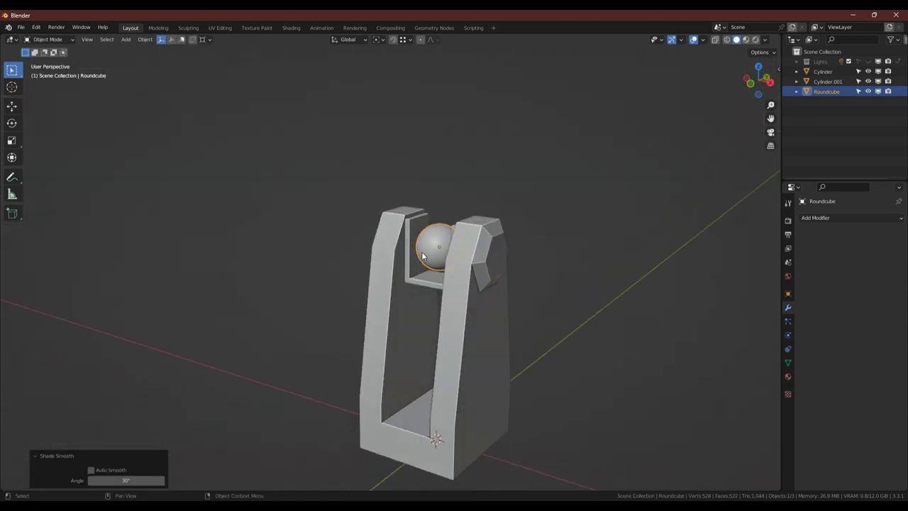
pyautogui.scroll(2, 423, 255)
pyautogui.hotkey('shift', 'a')
# - Add a smooth-shaded 32-vertex cylinder rotated 90° on X and raised to 1.29 m
pyautogui.click(493, 324)
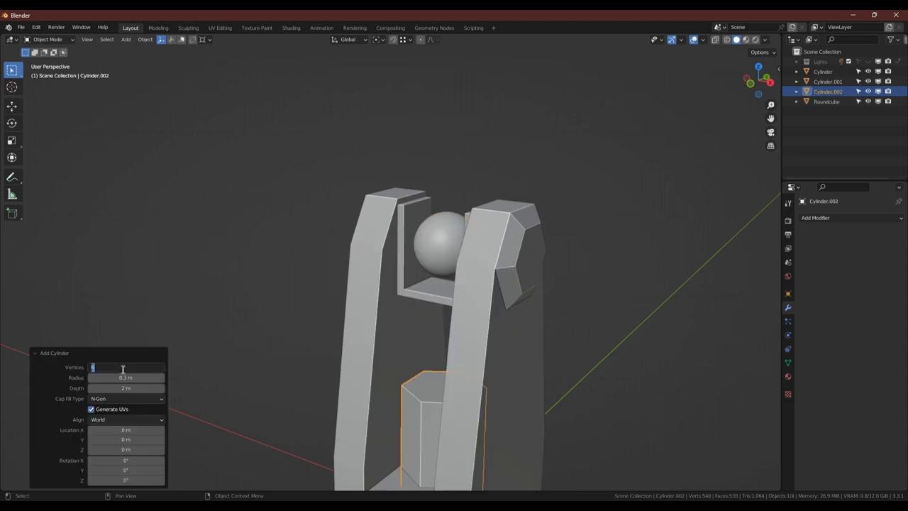
pyautogui.write('32')
pyautogui.press('Return')
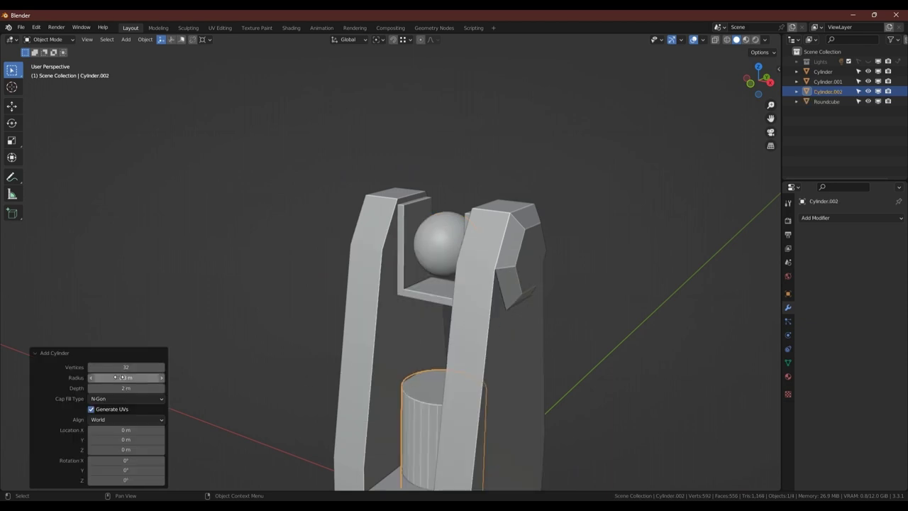
pyautogui.click(125, 461)
pyautogui.write('90')
pyautogui.press('Return')
pyautogui.moveTo(126, 449); pyautogui.dragTo(183, 444)
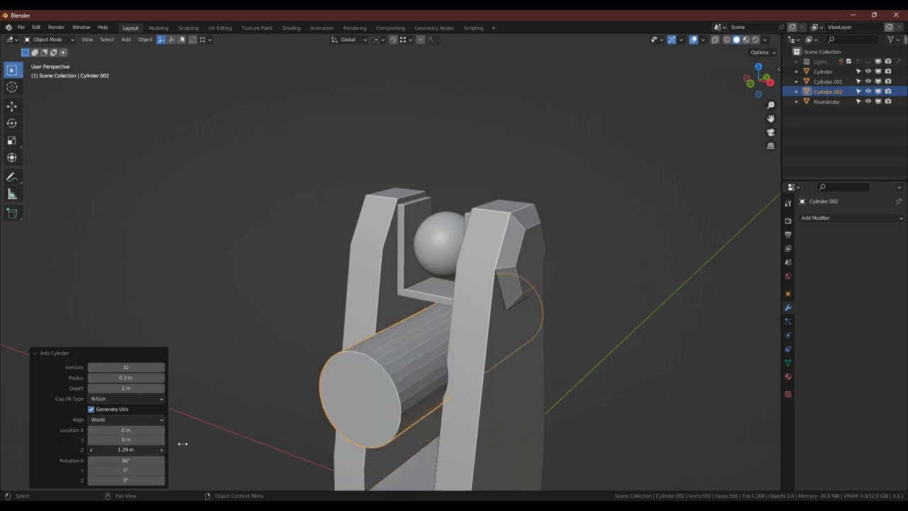
pyautogui.rightClick(384, 355)
pyautogui.click(376, 221)
# - Move the cylinder level with the sphere and slim it to 0.103, keeping its length
pyautogui.press('g')
pyautogui.press('z')
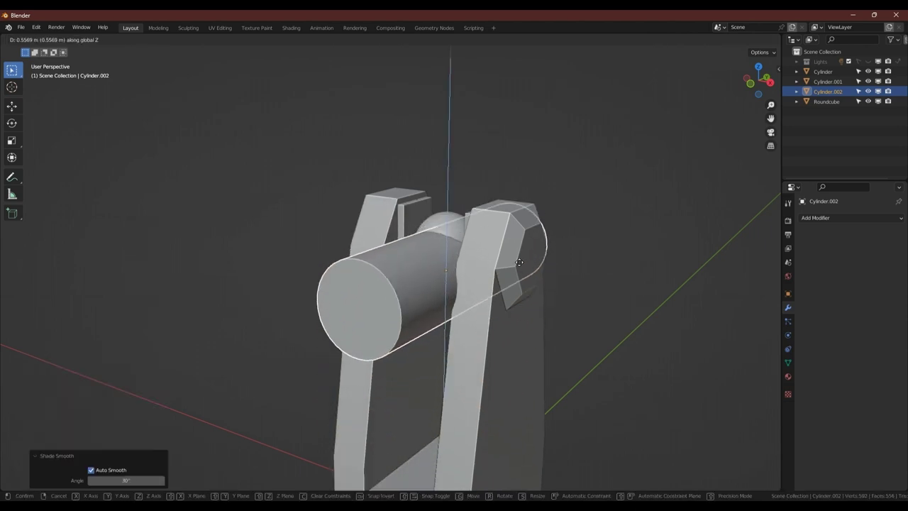
pyautogui.click(549, 233)
pyautogui.press('Tab')
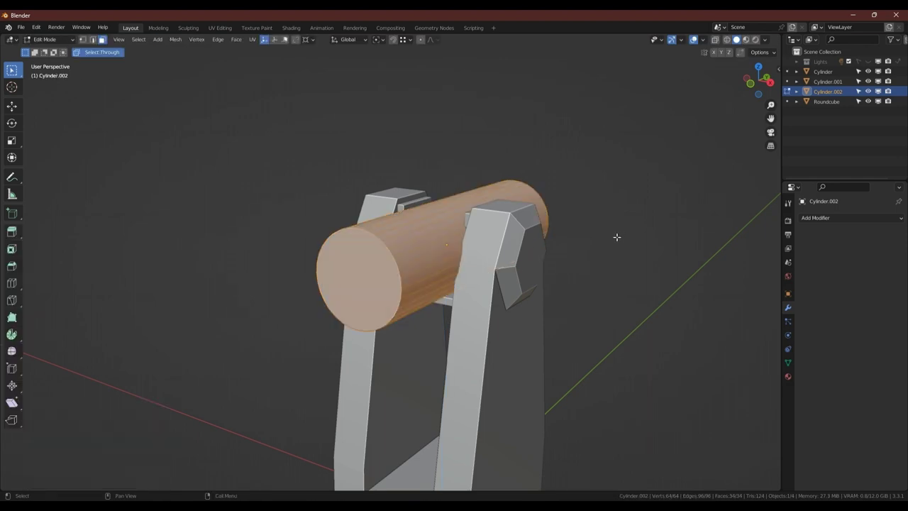
pyautogui.press('s')
pyautogui.hotkey('shift', 'y')
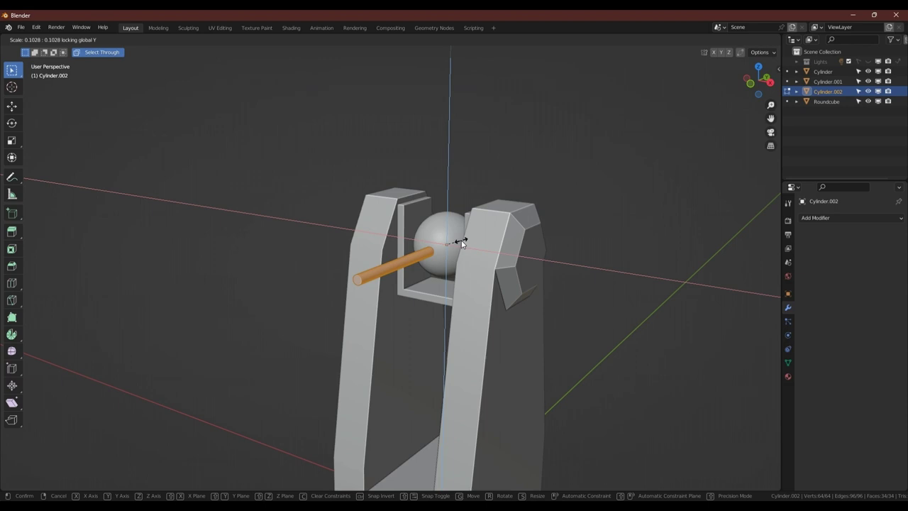
pyautogui.click(461, 243)
# - Shift one end face of the rod along Y
pyautogui.moveTo(587, 235)
pyautogui.mouseDown(button='middle')
pyautogui.moveTo(413, 245)
pyautogui.moveTo(428, 400)
pyautogui.mouseUp(button='middle')
pyautogui.scroll(3, 428, 399)
pyautogui.scroll(-2, 373, 397)
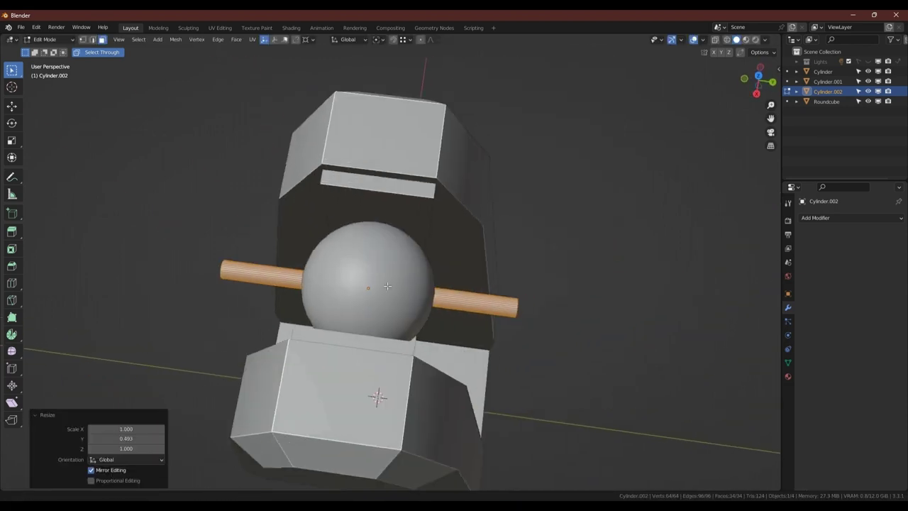
pyautogui.moveTo(373, 397); pyautogui.dragTo(451, 250, button='middle')
pyautogui.click(513, 297)
pyautogui.press('g')
pyautogui.press('y')
pyautogui.press('Return')
# - Move the rod's near end face along Y to shorten it into a stub
pyautogui.moveTo(610, 313); pyautogui.dragTo(206, 375, button='middle')
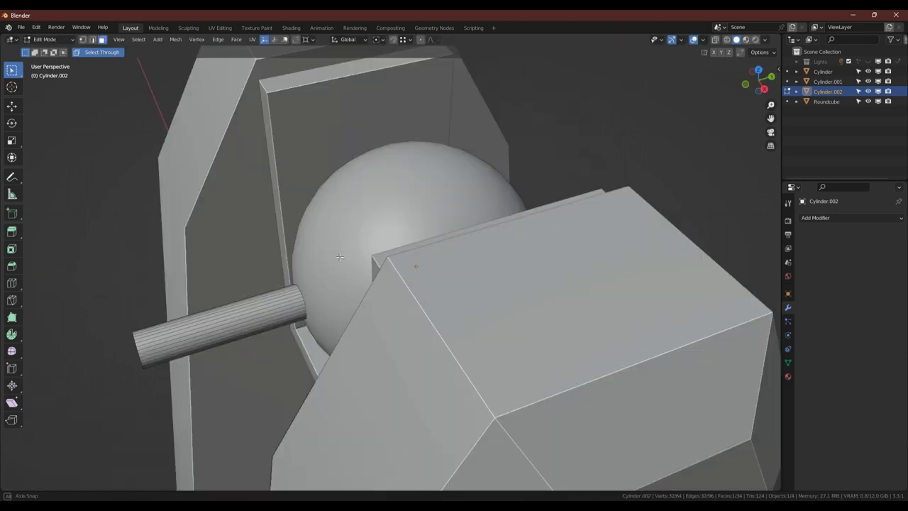
pyautogui.scroll(3, 206, 374)
pyautogui.click(206, 375)
pyautogui.press('g')
pyautogui.press('y')
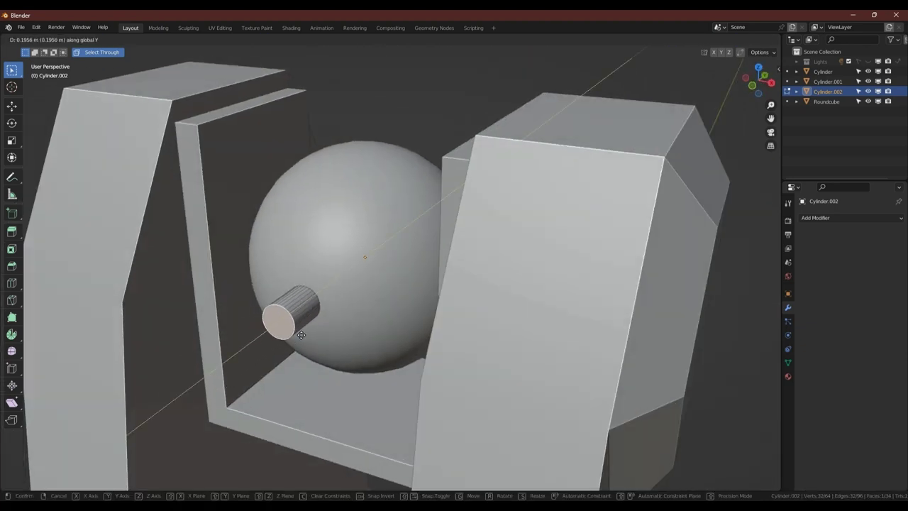
pyautogui.click(301, 335)
pyautogui.scroll(-3, 301, 335)
pyautogui.press('Tab')
pyautogui.moveTo(311, 299)
pyautogui.mouseDown(button='middle')
pyautogui.moveTo(383, 262)
pyautogui.moveTo(344, 331)
pyautogui.mouseUp(button='middle')
pyautogui.hotkey('shift', 'a')
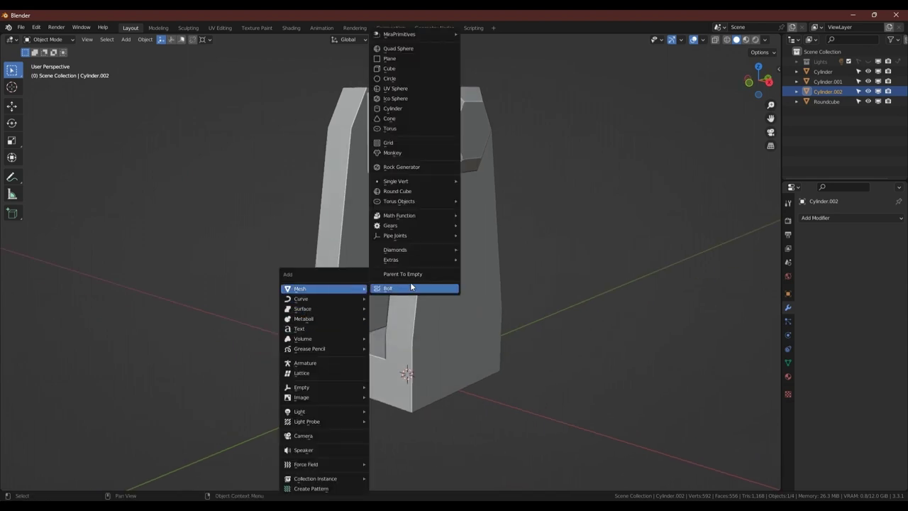
# - Add a six-sided cylinder with 1.5 m radius, 0.1 m depth, at Z 0.05 m
pyautogui.click(399, 108)
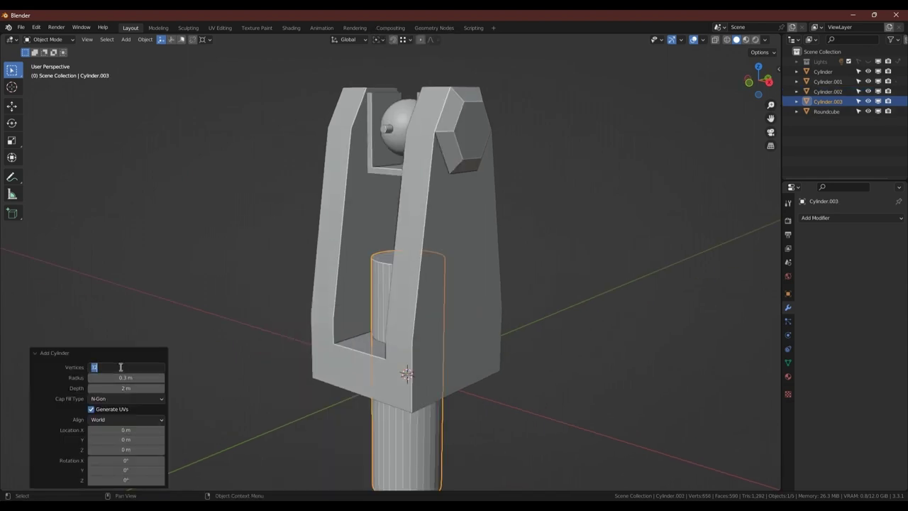
pyautogui.press('Return')
pyautogui.moveTo(121, 378); pyautogui.dragTo(156, 378)
pyautogui.write('1')
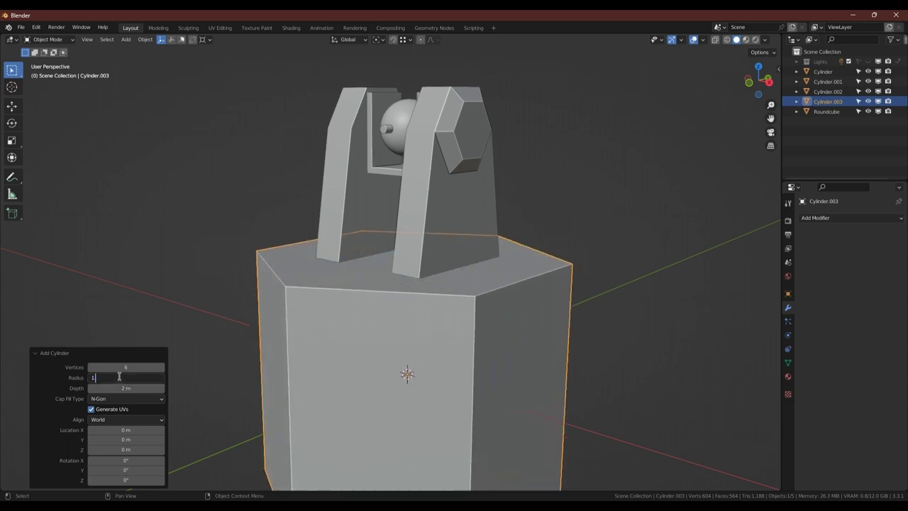
pyautogui.write('.5')
pyautogui.press('Return')
pyautogui.moveTo(128, 387); pyautogui.dragTo(28, 380)
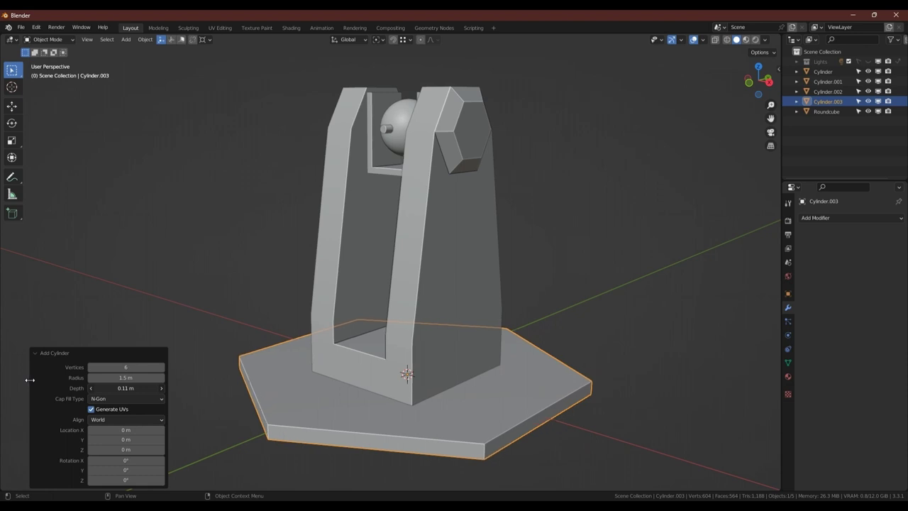
pyautogui.moveTo(389, 369)
pyautogui.mouseDown(button='middle')
pyautogui.moveTo(434, 337)
pyautogui.moveTo(400, 367)
pyautogui.moveTo(410, 354)
pyautogui.mouseUp(button='middle')
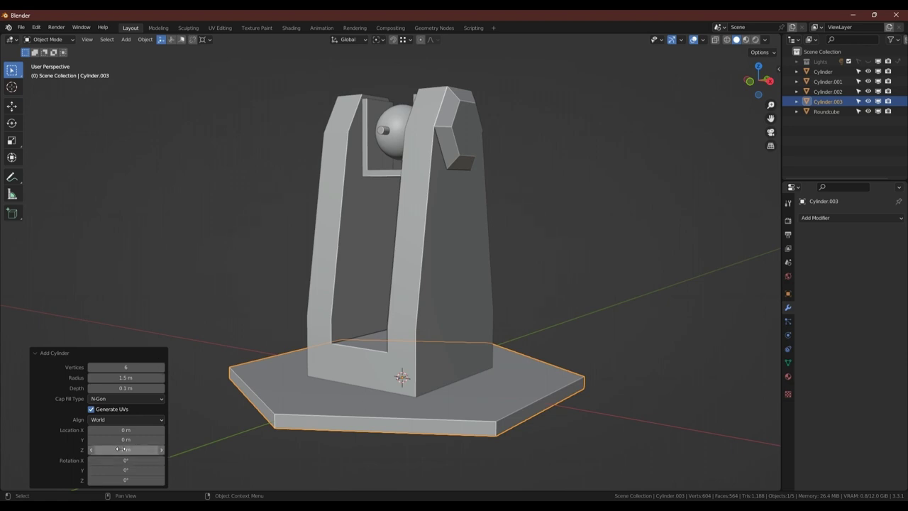
pyautogui.write('.05')
pyautogui.press('Return')
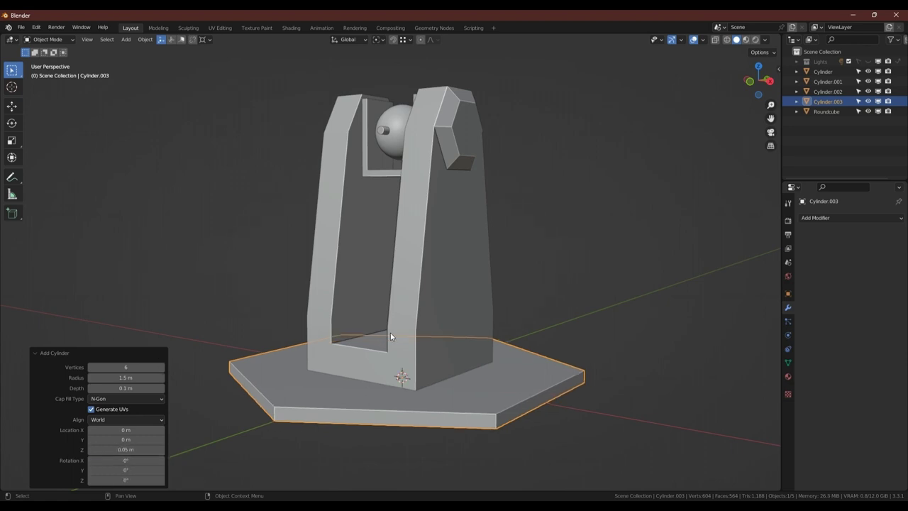
# - Lift the bracket, ball and arms along Z so they sit above the plate
pyautogui.click(430, 287)
pyautogui.moveTo(270, 71); pyautogui.dragTo(527, 208)
pyautogui.press('g')
pyautogui.press('z')
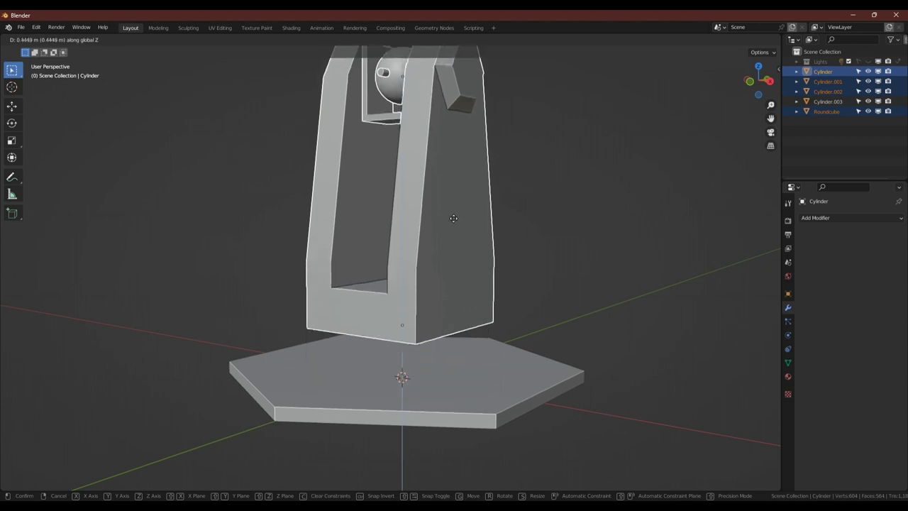
pyautogui.click(454, 218)
pyautogui.moveTo(434, 289); pyautogui.dragTo(438, 264, button='middle')
pyautogui.press('Tab')
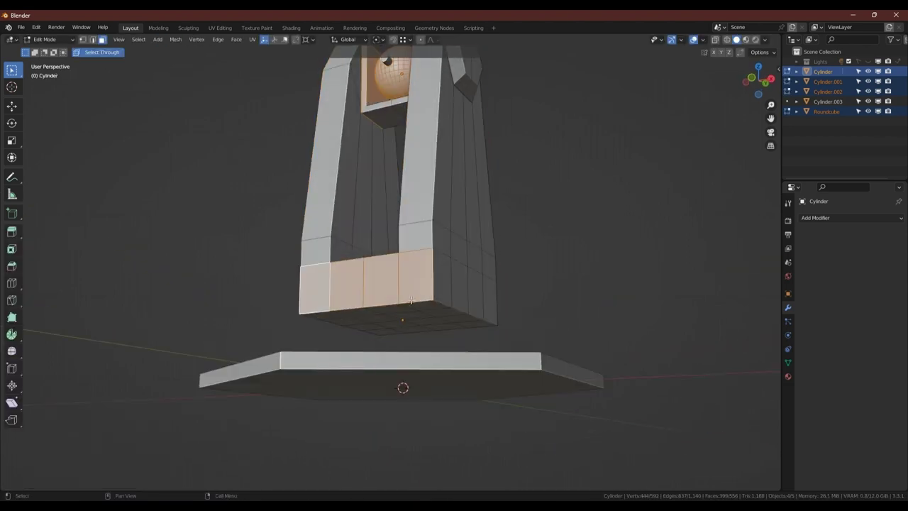
# - Lower the whole upright bracket straight down along Z onto the hexagonal plate
pyautogui.press('a')
pyautogui.press('g')
pyautogui.press('z')
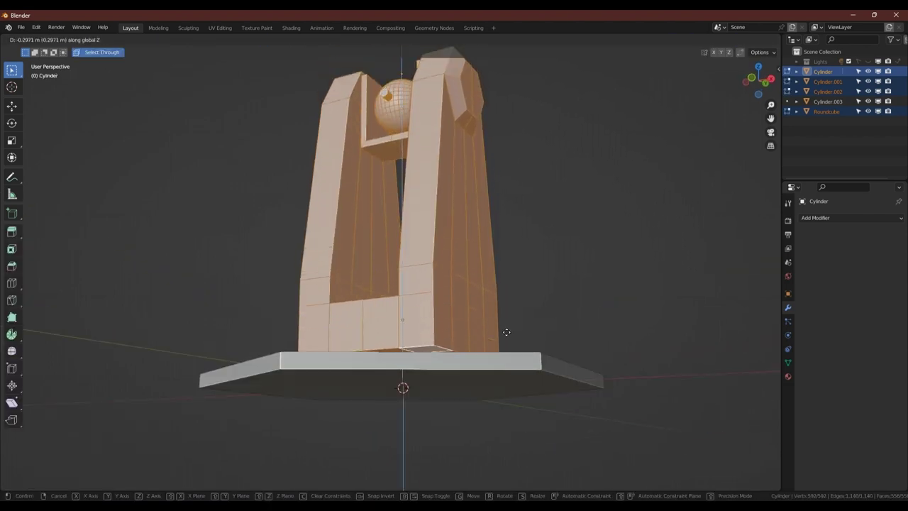
pyautogui.click(540, 347)
pyautogui.moveTo(543, 348)
pyautogui.mouseDown(button='middle')
pyautogui.moveTo(454, 275)
pyautogui.moveTo(450, 326)
pyautogui.moveTo(367, 319)
pyautogui.moveTo(337, 376)
pyautogui.mouseUp(button='middle')
# - Inset the hexagonal base plate's top face to create a border rim
pyautogui.press('Tab')
pyautogui.scroll(-3, 453, 275)
pyautogui.click(444, 253)
pyautogui.click(365, 413)
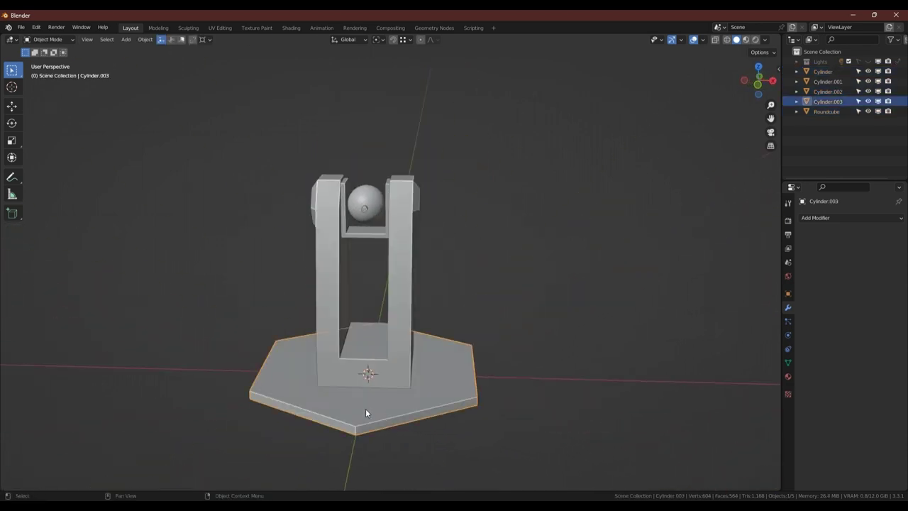
pyautogui.press('Tab')
pyautogui.moveTo(362, 408); pyautogui.dragTo(582, 407, button='middle')
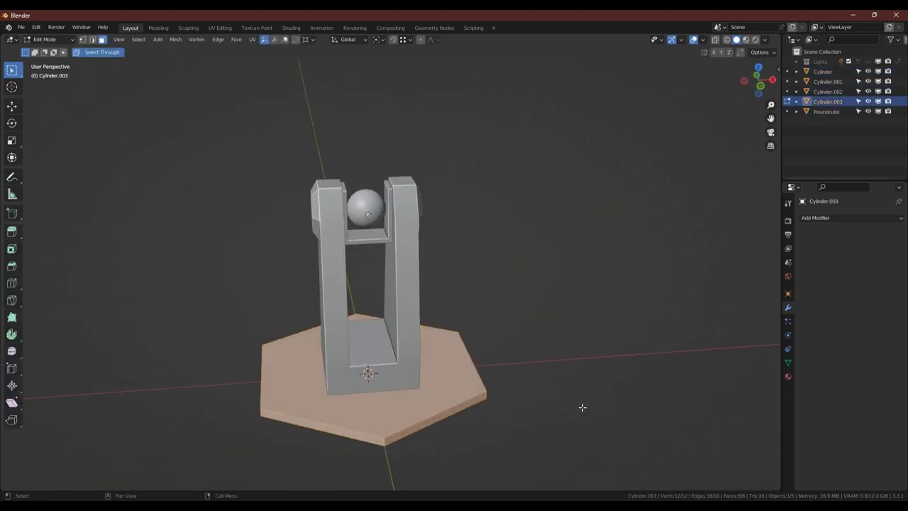
pyautogui.press('i')
pyautogui.press('Escape')
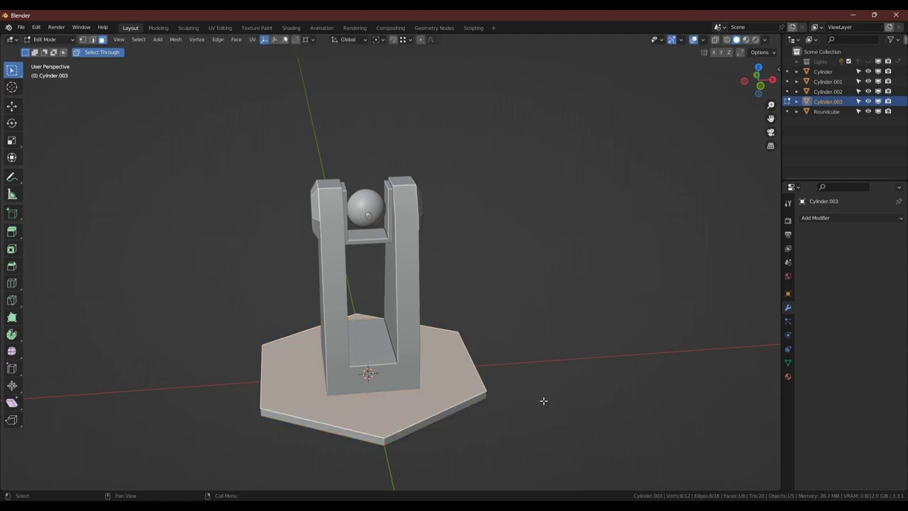
pyautogui.press('i')
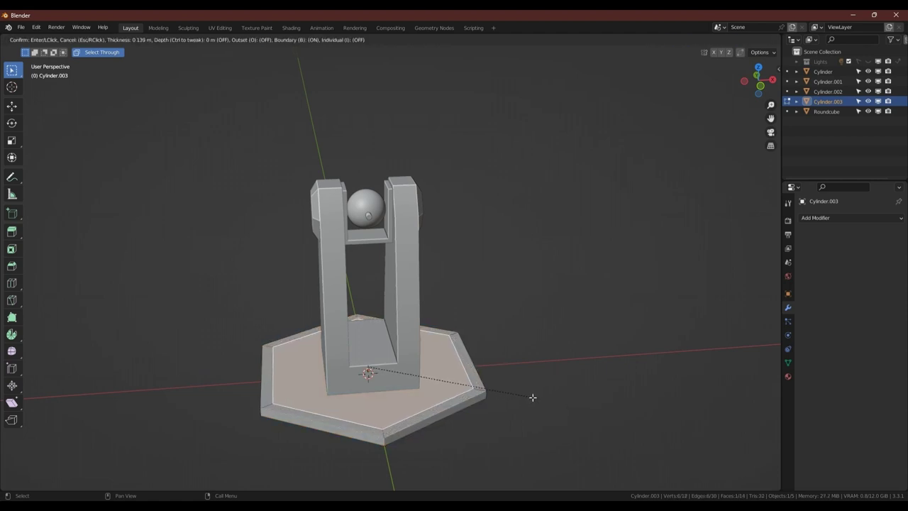
pyautogui.click(533, 397)
# - Extrude a run of rim faces upward into a 0.2187 m wall along two edges
pyautogui.hotkey('alt', 'a')
pyautogui.keyDown('ctrl'); pyautogui.click(352, 316); pyautogui.keyUp('ctrl')
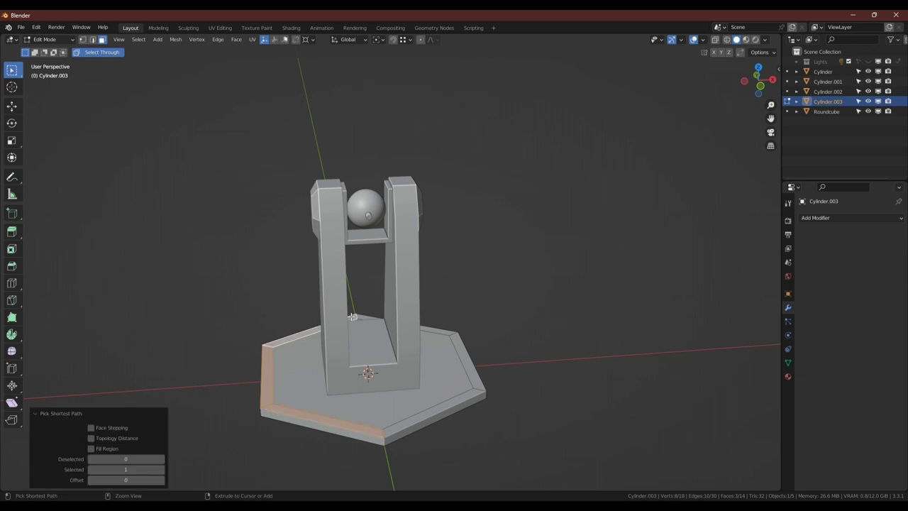
pyautogui.press('e')
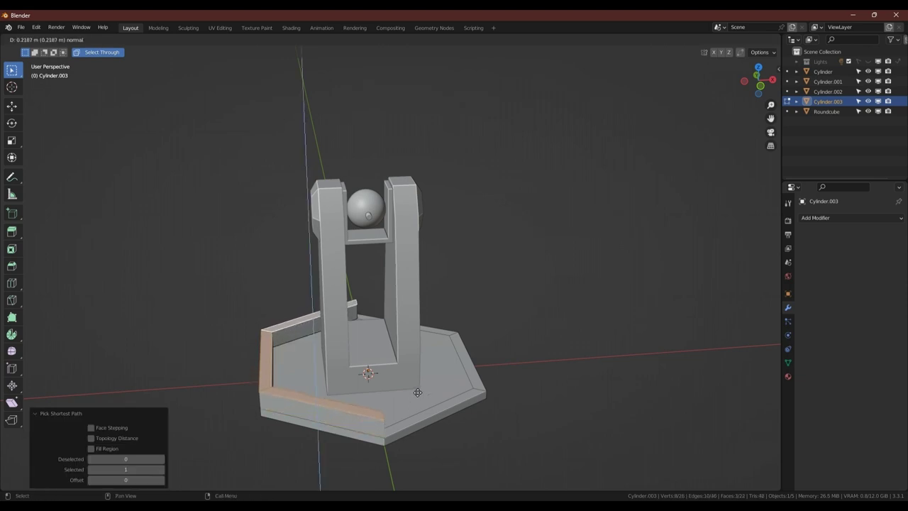
pyautogui.click(418, 392)
pyautogui.moveTo(366, 421)
pyautogui.mouseDown(button='middle')
pyautogui.moveTo(404, 405)
pyautogui.moveTo(364, 377)
pyautogui.moveTo(285, 411)
pyautogui.moveTo(354, 398)
pyautogui.moveTo(330, 361)
pyautogui.moveTo(365, 374)
pyautogui.moveTo(354, 406)
pyautogui.moveTo(366, 424)
pyautogui.moveTo(372, 418)
pyautogui.mouseUp(button='middle')
pyautogui.press('Tab')
# - Select a patch of faces low on the upright bracket's side
pyautogui.scroll(-3, 378, 391)
pyautogui.scroll(3, 365, 374)
pyautogui.click(354, 406)
pyautogui.press('Tab')
pyautogui.click(338, 405)
pyautogui.keyDown('ctrl'); pyautogui.keyDown('shift'); pyautogui.click(360, 430); pyautogui.keyUp('shift'); pyautogui.keyUp('ctrl')
# - Extrude a small side block from the upright and slant its top edge along X
pyautogui.press('e')
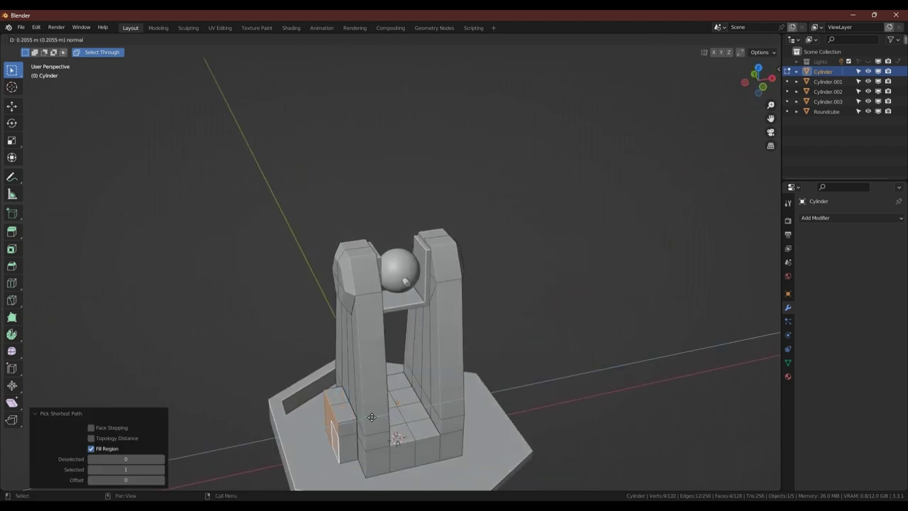
pyautogui.press('Escape')
pyautogui.keyDown('alt'); pyautogui.click(336, 412); pyautogui.keyUp('alt')
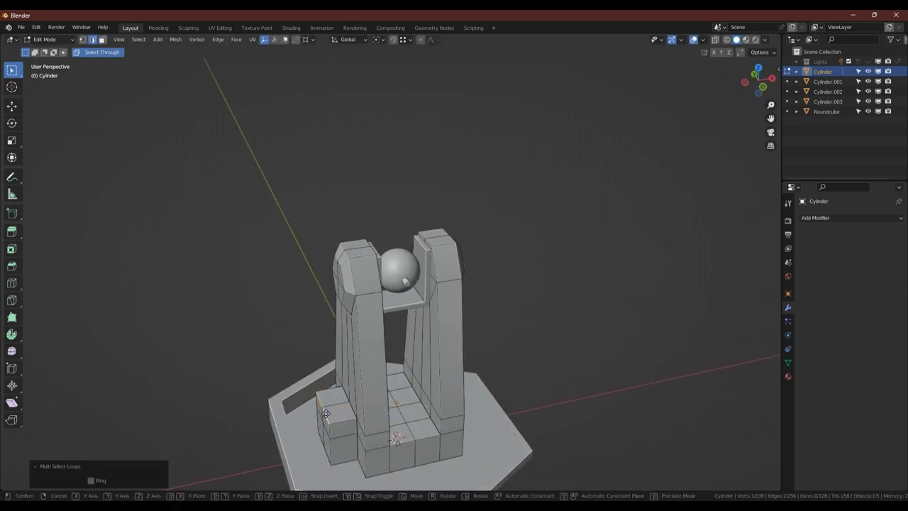
pyautogui.press('g')
pyautogui.press('x')
pyautogui.click(341, 411)
pyautogui.press('Tab')
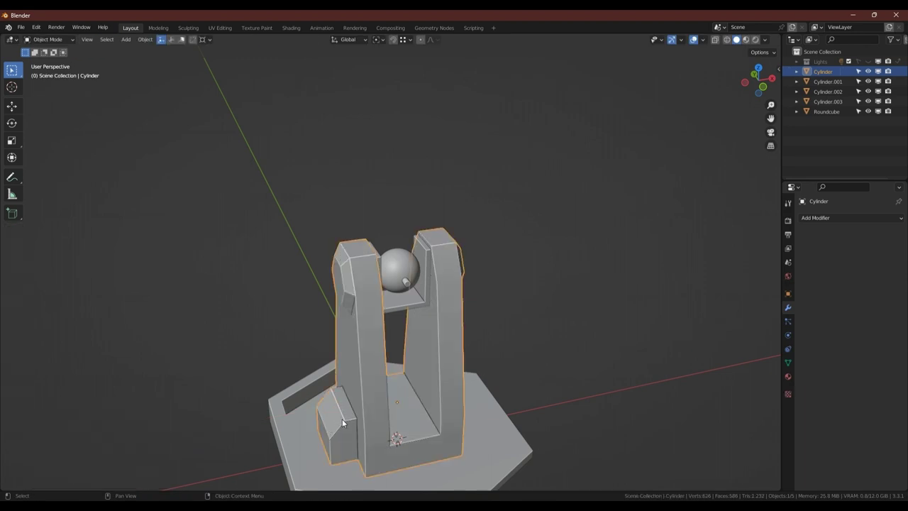
pyautogui.moveTo(342, 419)
pyautogui.mouseDown(button='middle')
pyautogui.moveTo(437, 398)
pyautogui.moveTo(290, 396)
pyautogui.moveTo(377, 408)
pyautogui.mouseUp(button='middle')
# - Mirror the side block onto the other side with an applied Mirror modifier, then add a loop cut
pyautogui.hotkey('ctrl', 'shift', 'm')
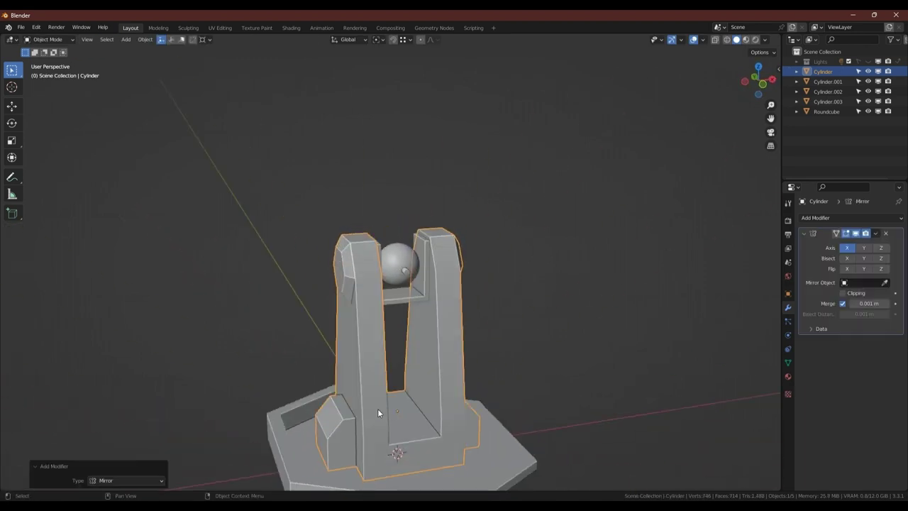
pyautogui.hotkey('ctrl', 'a')
pyautogui.moveTo(504, 303)
pyautogui.mouseDown(button='middle')
pyautogui.moveTo(394, 276)
pyautogui.moveTo(348, 354)
pyautogui.mouseUp(button='middle')
pyautogui.press('Tab')
pyautogui.scroll(2, 348, 354)
pyautogui.scroll(2, 321, 362)
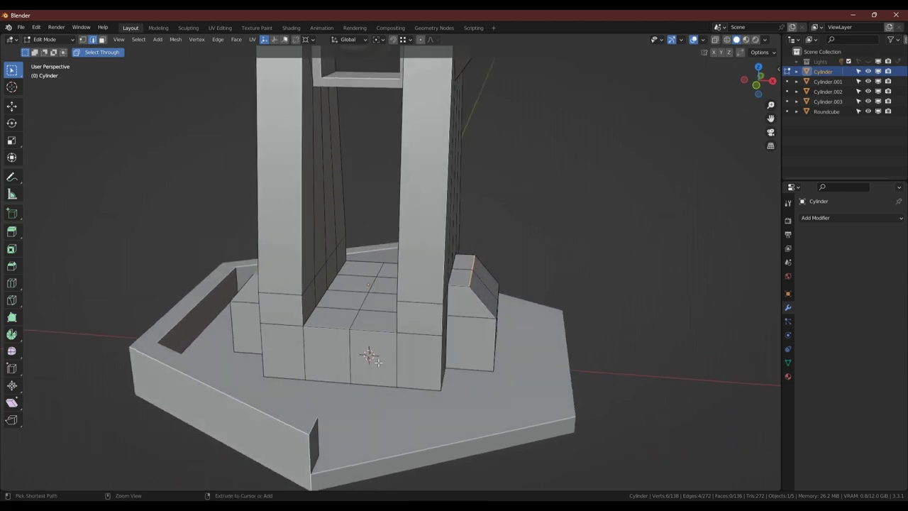
pyautogui.hotkey('ctrl', 'r')
pyautogui.click(371, 361)
pyautogui.click(335, 371)
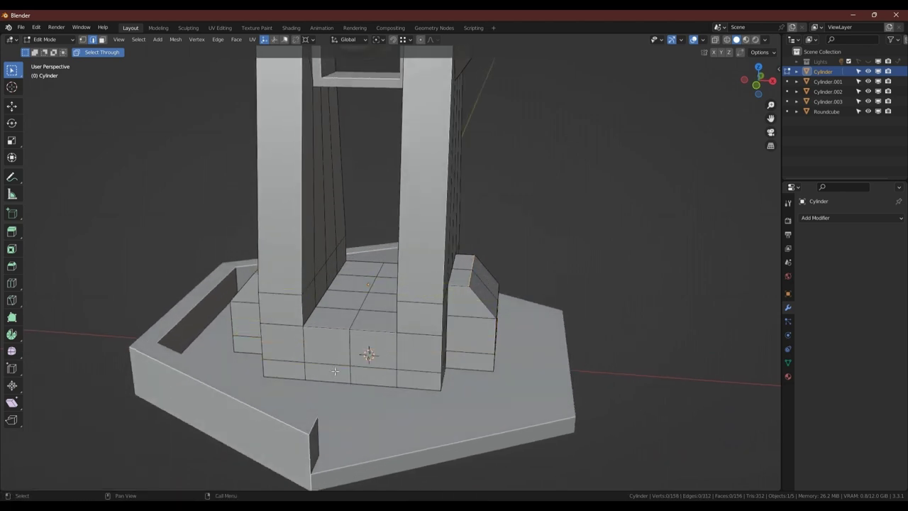
# - Isolate the upright and delete a patch of its underside faces
pyautogui.press('Tab')
pyautogui.hotkey('shift', 'h')
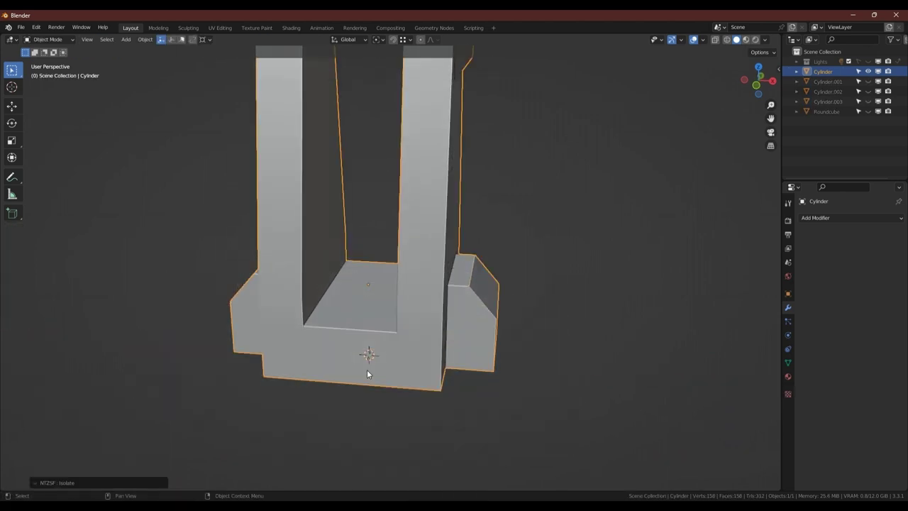
pyautogui.press('Tab')
pyautogui.moveTo(367, 370)
pyautogui.mouseDown(button='middle')
pyautogui.moveTo(408, 428)
pyautogui.moveTo(450, 430)
pyautogui.moveTo(348, 419)
pyautogui.mouseUp(button='middle')
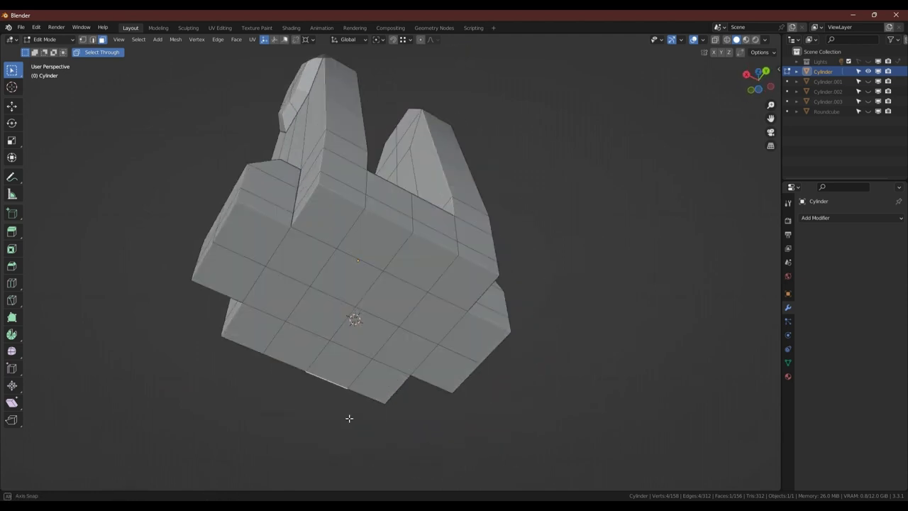
pyautogui.keyDown('ctrl'); pyautogui.keyDown('shift'); pyautogui.click(384, 221); pyautogui.keyUp('shift'); pyautogui.keyUp('ctrl')
pyautogui.click(348, 227)
pyautogui.keyDown('ctrl'); pyautogui.keyDown('shift'); pyautogui.click(390, 302); pyautogui.keyUp('shift'); pyautogui.keyUp('ctrl')
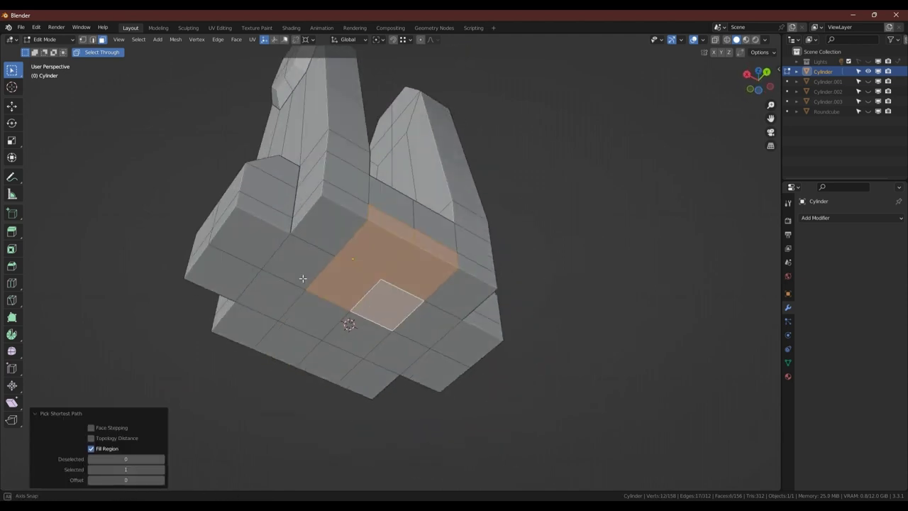
pyautogui.moveTo(304, 280); pyautogui.dragTo(319, 153, button='middle')
pyautogui.press('x')
pyautogui.press('f')
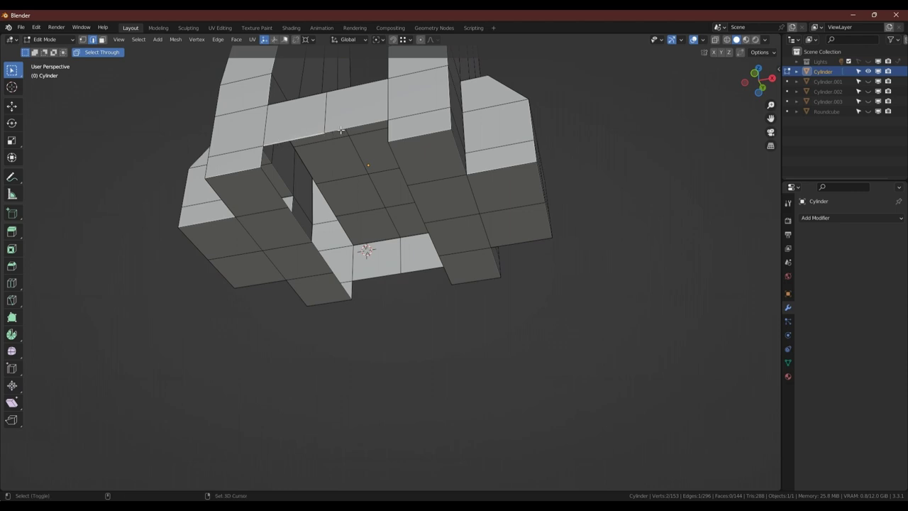
# - Close the underside holes with Bridge Edge Loops and Grid Fill
pyautogui.rightClick(392, 271)
pyautogui.click(311, 239)
pyautogui.keyDown('alt'); pyautogui.click(279, 196); pyautogui.keyUp('alt')
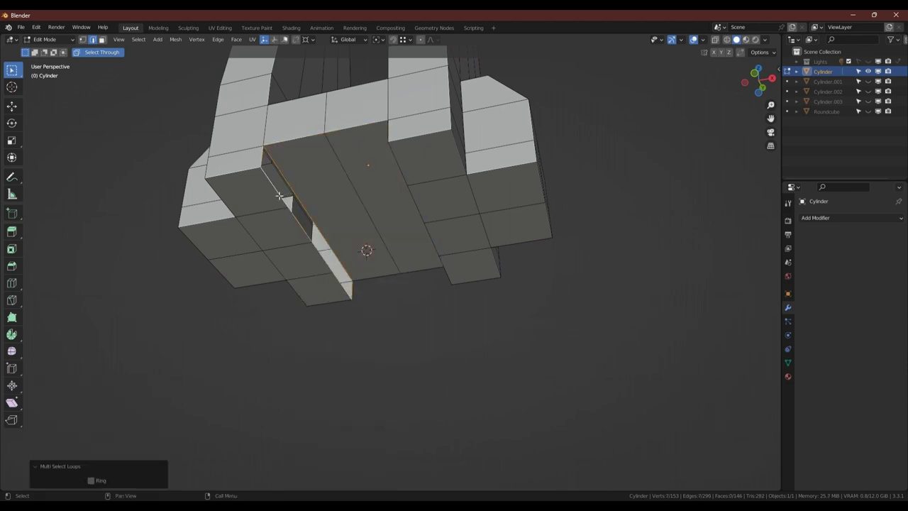
pyautogui.moveTo(329, 185); pyautogui.dragTo(351, 228, button='middle')
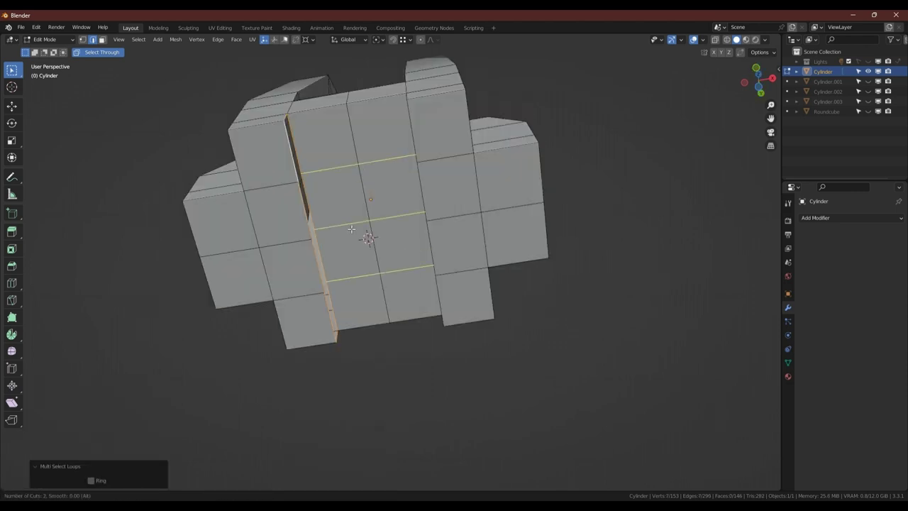
pyautogui.click(351, 229)
pyautogui.hotkey('ctrl', 'z')
pyautogui.hotkey('ctrl', 'f')
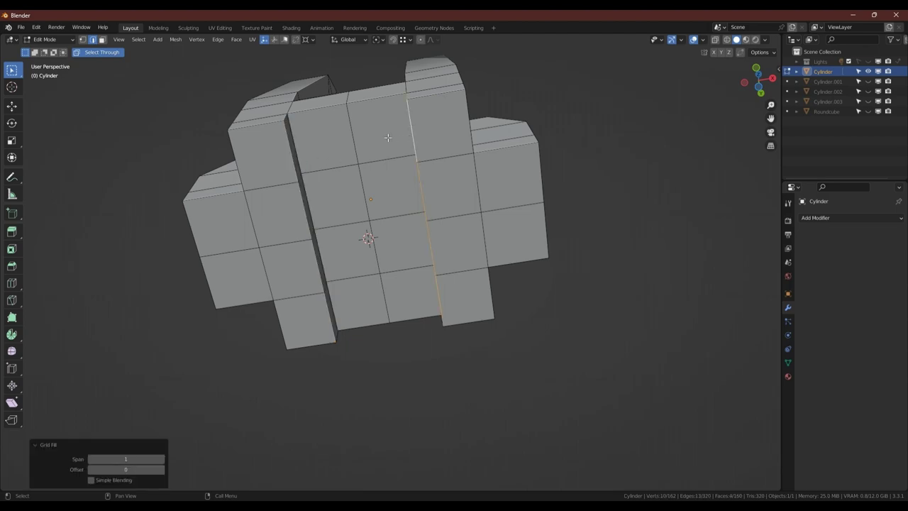
pyautogui.moveTo(388, 138)
pyautogui.mouseDown(button='middle')
pyautogui.moveTo(283, 189)
pyautogui.moveTo(373, 252)
pyautogui.moveTo(358, 224)
pyautogui.moveTo(340, 320)
pyautogui.moveTo(193, 300)
pyautogui.moveTo(359, 319)
pyautogui.moveTo(296, 245)
pyautogui.mouseUp(button='middle')
# - Unhide all objects and select the floor faces between the bracket's arms
pyautogui.hotkey('alt', 'q')
pyautogui.scroll(-5, 359, 224)
pyautogui.scroll(5, 317, 276)
pyautogui.press('Tab')
pyautogui.press('3')
pyautogui.click(296, 245)
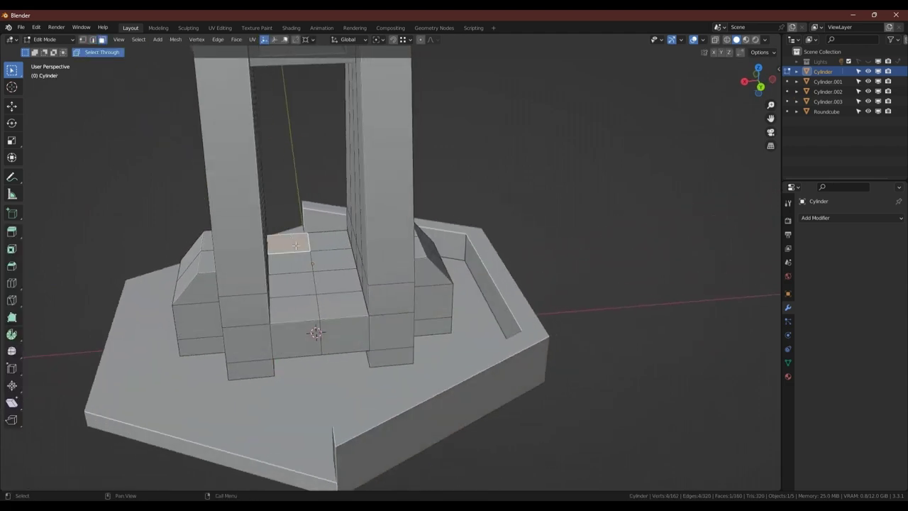
pyautogui.keyDown('ctrl'); pyautogui.keyDown('shift'); pyautogui.click(344, 305); pyautogui.keyUp('shift'); pyautogui.keyUp('ctrl')
pyautogui.hotkey('shift', 'd')
# - Separate the floor faces into the new object Cylinder.004 and edit its mesh
pyautogui.press('Escape')
pyautogui.press('p')
pyautogui.press('Tab')
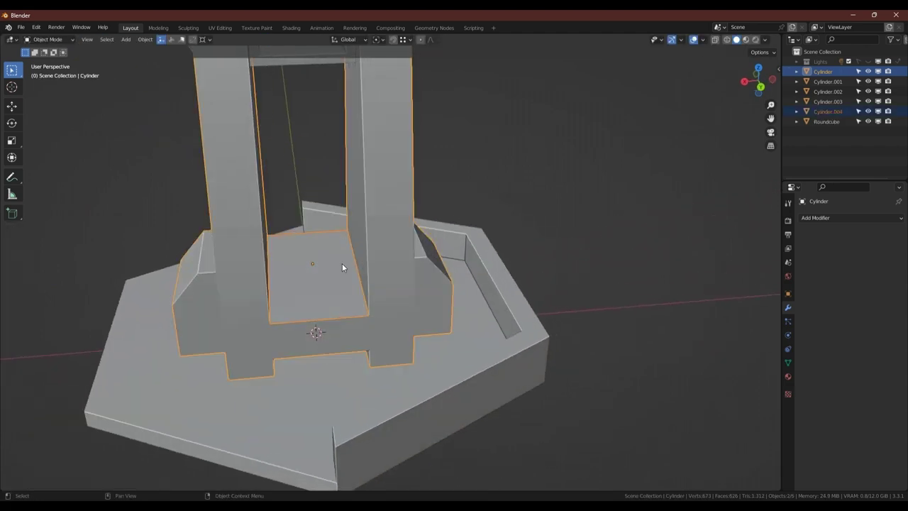
pyautogui.click(342, 263)
pyautogui.press('Tab')
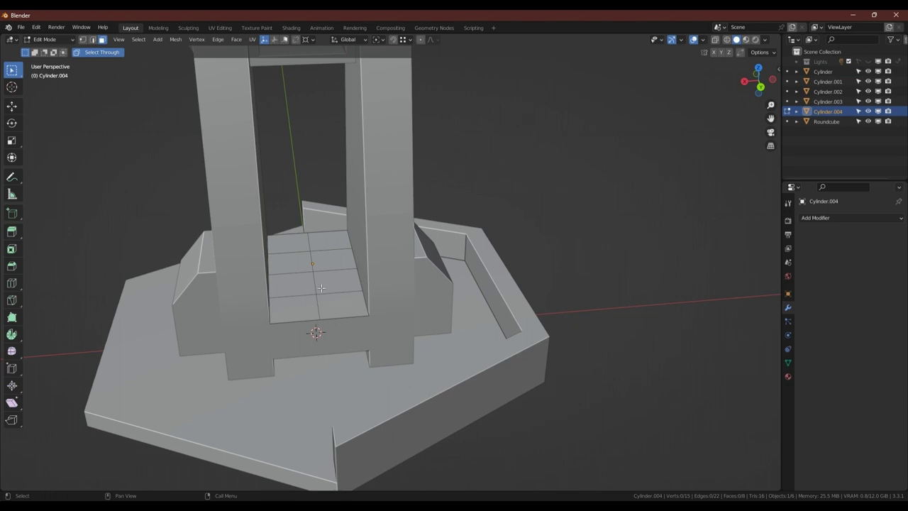
# - Extrude the inner face between the uprights 0.468 m upward into a block
pyautogui.hotkey('ctrl', 'z')
pyautogui.click(326, 252)
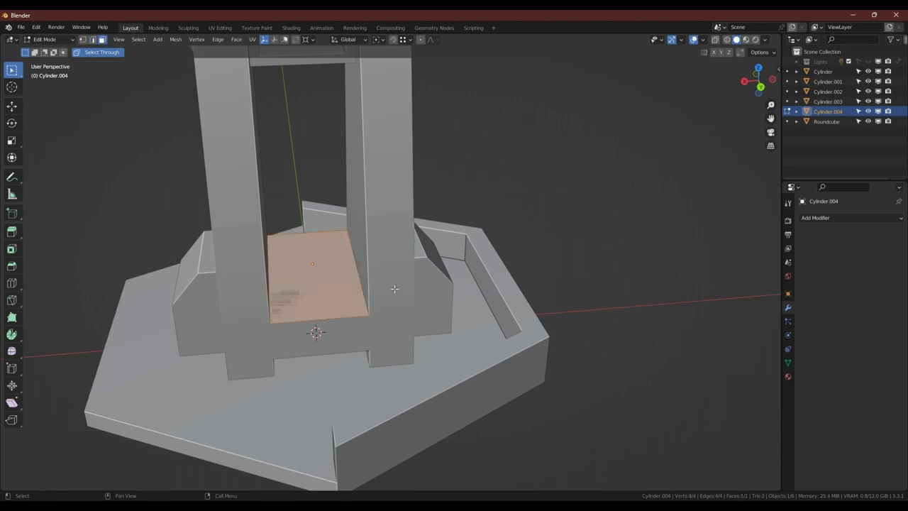
pyautogui.press('e')
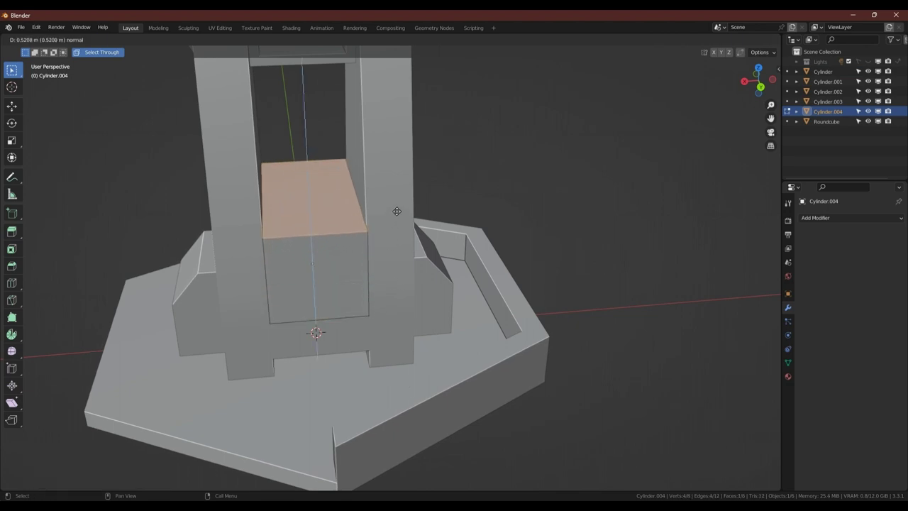
pyautogui.click(397, 210)
pyautogui.scroll(-4, 408, 217)
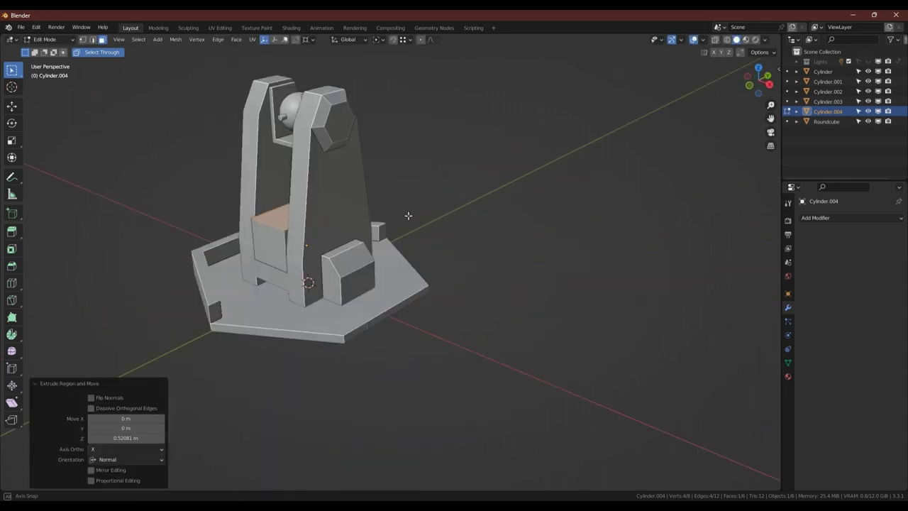
pyautogui.moveTo(407, 217)
pyautogui.mouseDown(button='middle')
pyautogui.moveTo(297, 210)
pyautogui.moveTo(239, 231)
pyautogui.moveTo(302, 253)
pyautogui.moveTo(531, 253)
pyautogui.mouseUp(button='middle')
pyautogui.press('Tab')
# - Shrink all of the block's geometry to 0.964
pyautogui.press('s')
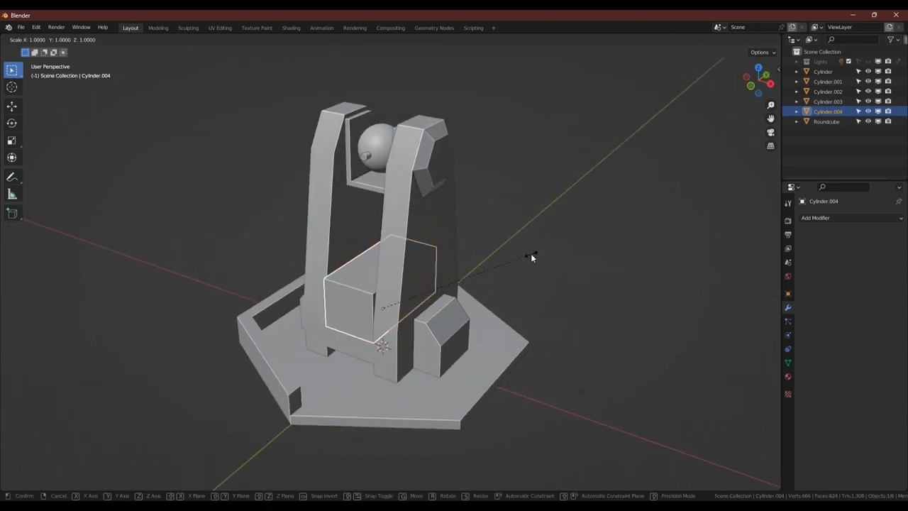
pyautogui.press('Escape')
pyautogui.press('Tab')
pyautogui.press('a')
pyautogui.press('s')
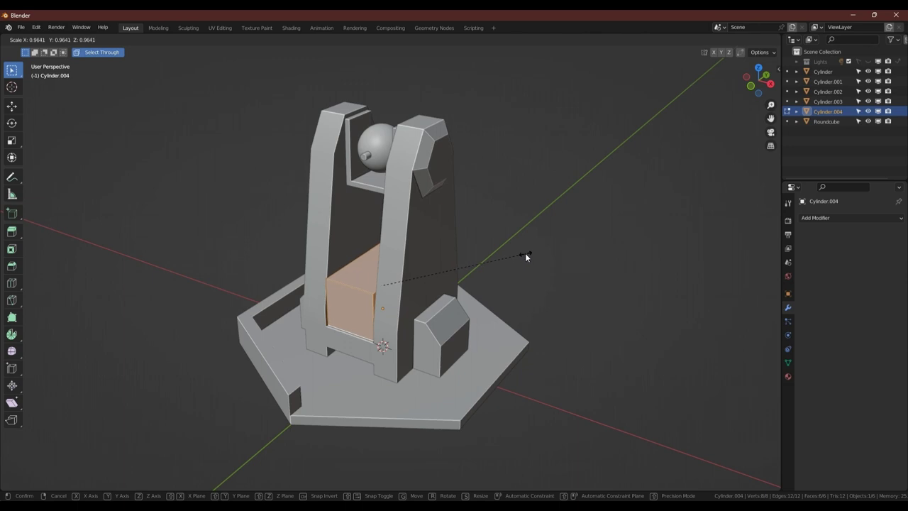
pyautogui.click(525, 253)
# - Move the block vertically and settle it between the uprights
pyautogui.press('KP_Decimal')
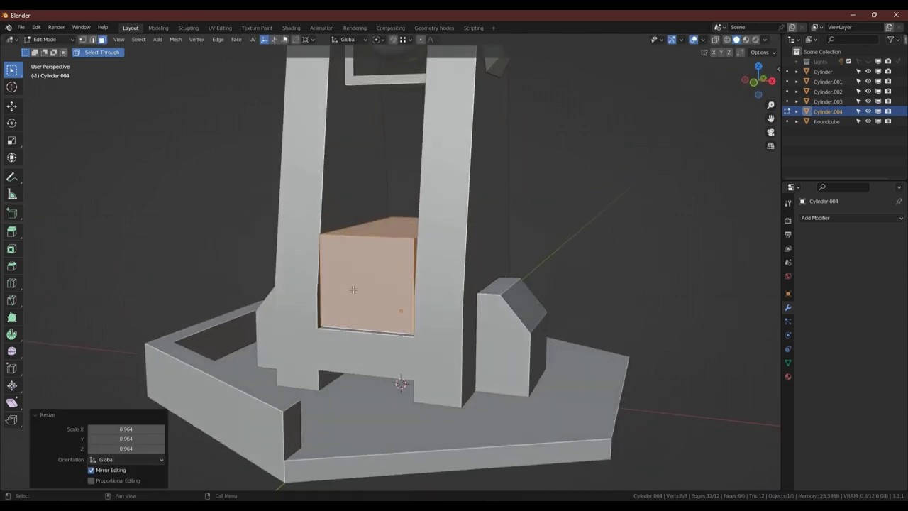
pyautogui.press('g')
pyautogui.press('z')
pyautogui.click(377, 182)
pyautogui.moveTo(377, 183)
pyautogui.mouseDown(button='middle')
pyautogui.moveTo(400, 339)
pyautogui.moveTo(351, 239)
pyautogui.mouseUp(button='middle')
pyautogui.press('g')
pyautogui.click(350, 305)
pyautogui.scroll(-3, 351, 305)
# - Select the small barrel on the sphere
pyautogui.moveTo(351, 306)
pyautogui.mouseDown(button='middle')
pyautogui.moveTo(402, 267)
pyautogui.moveTo(297, 268)
pyautogui.mouseUp(button='middle')
pyautogui.scroll(4, 297, 268)
pyautogui.moveTo(362, 202)
pyautogui.mouseDown(button='middle')
pyautogui.moveTo(408, 219)
pyautogui.moveTo(316, 246)
pyautogui.mouseUp(button='middle')
pyautogui.click(316, 246)
pyautogui.scroll(2, 327, 245)
# - Duplicate the small barrel as Cylinder.005 just above it and scale it to 0.6851
pyautogui.scroll(2, 327, 238)
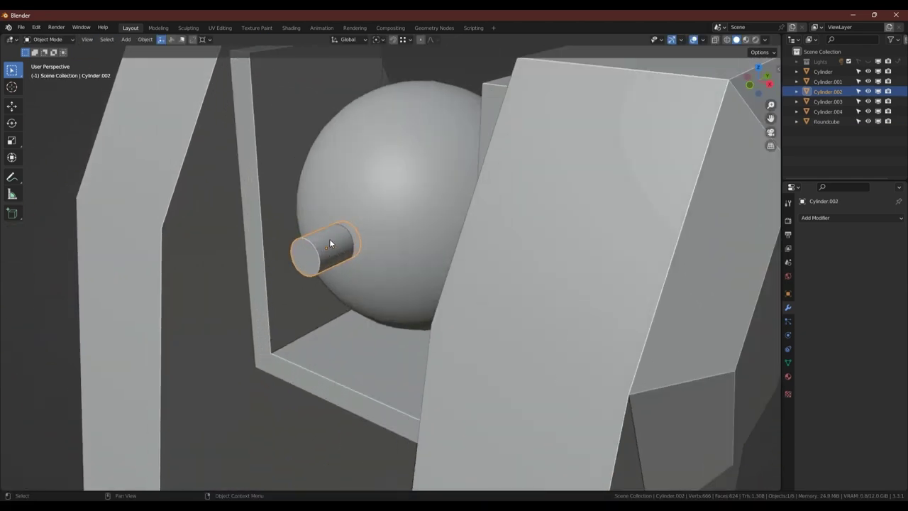
pyautogui.hotkey('shift', 'd')
pyautogui.hotkey('shift', 'y')
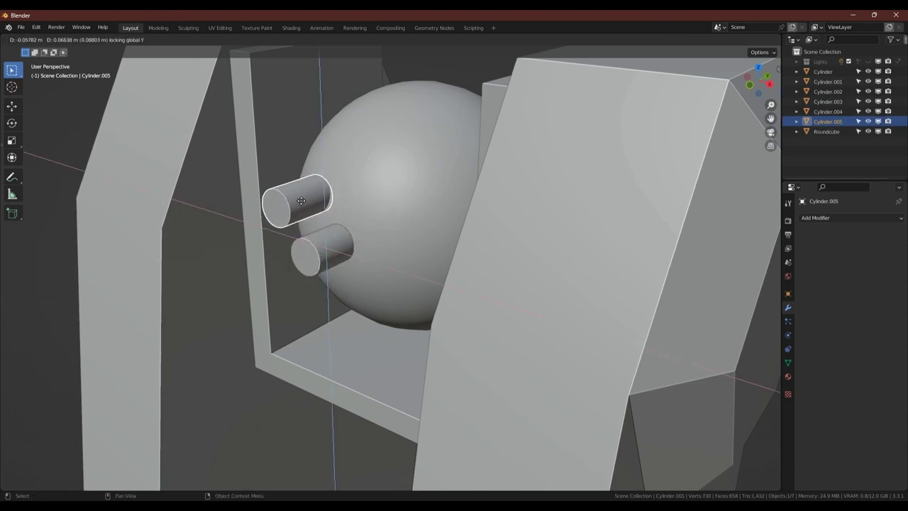
pyautogui.click(301, 201)
pyautogui.press('Tab')
pyautogui.press('s')
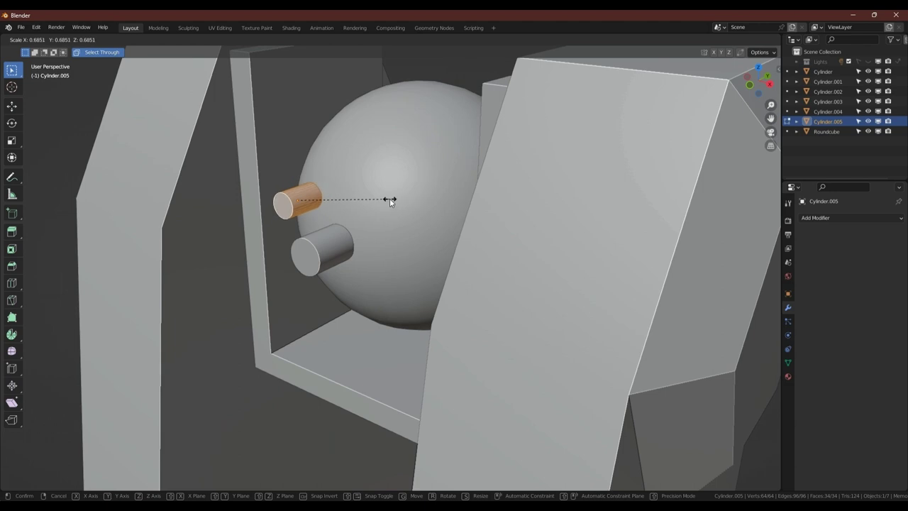
pyautogui.click(389, 200)
pyautogui.press('Tab')
pyautogui.moveTo(377, 203); pyautogui.dragTo(297, 221, button='middle')
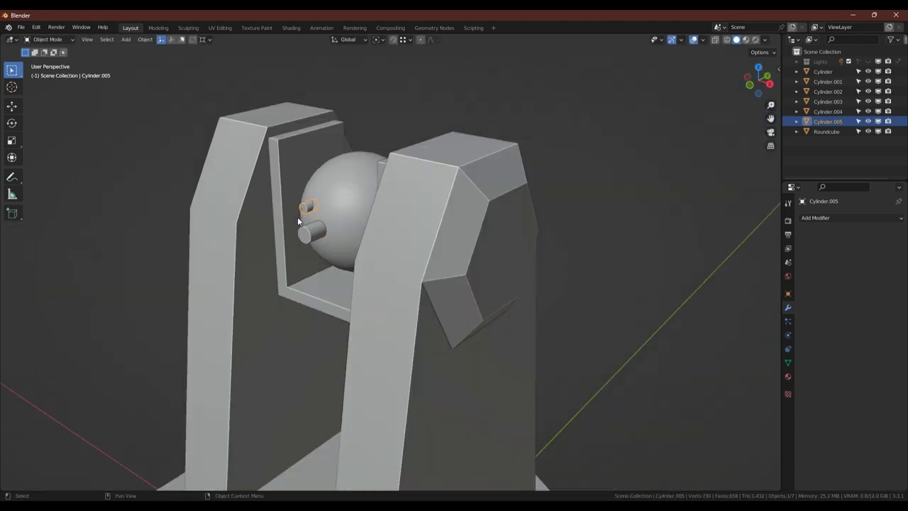
pyautogui.scroll(-5, 297, 216)
pyautogui.click(386, 266)
pyautogui.moveTo(386, 266)
pyautogui.mouseDown(button='middle')
pyautogui.moveTo(458, 252)
pyautogui.moveTo(387, 263)
pyautogui.moveTo(478, 272)
pyautogui.moveTo(467, 284)
pyautogui.moveTo(468, 305)
pyautogui.mouseUp(button='middle')
# - Add a path curve, shift it along Y, and rotate it 90° on Y to stand upright
pyautogui.hotkey('shift', 'a')
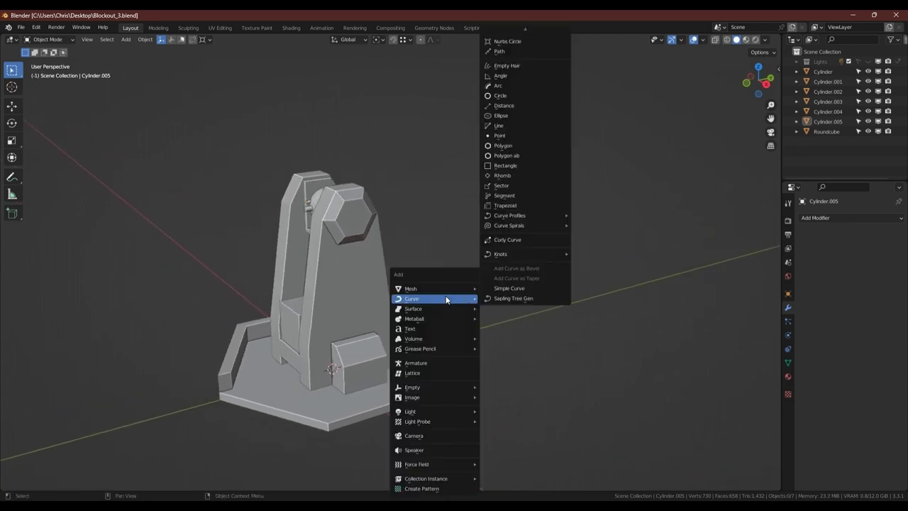
pyautogui.click(511, 53)
pyautogui.moveTo(386, 341); pyautogui.dragTo(345, 332, button='middle')
pyautogui.press('g')
pyautogui.press('y')
pyautogui.click(499, 351)
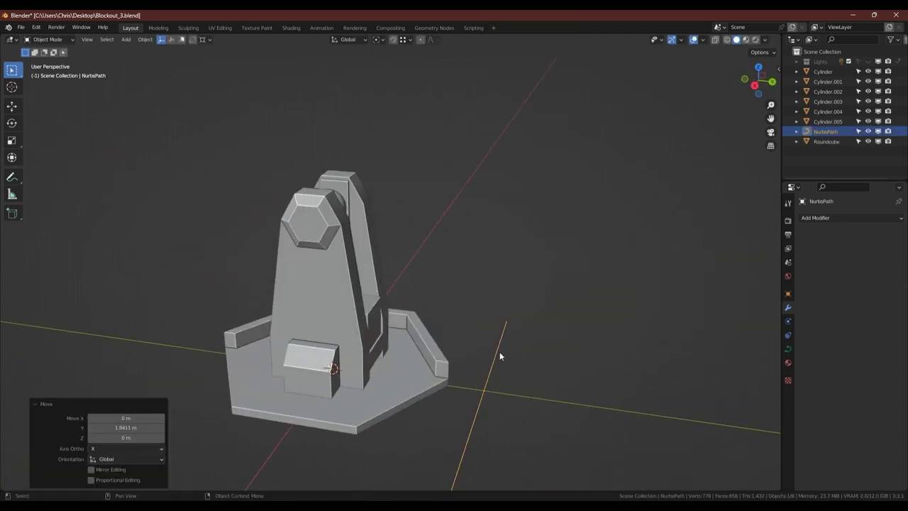
pyautogui.press('r')
pyautogui.press('y')
pyautogui.press('9')
pyautogui.press('0')
pyautogui.press('Return')
pyautogui.moveTo(470, 338)
pyautogui.mouseDown(button='middle')
pyautogui.moveTo(405, 317)
pyautogui.moveTo(412, 328)
pyautogui.moveTo(423, 323)
pyautogui.mouseUp(button='middle')
# - Loop-cut one extra edge loop around the inner block
pyautogui.click(366, 319)
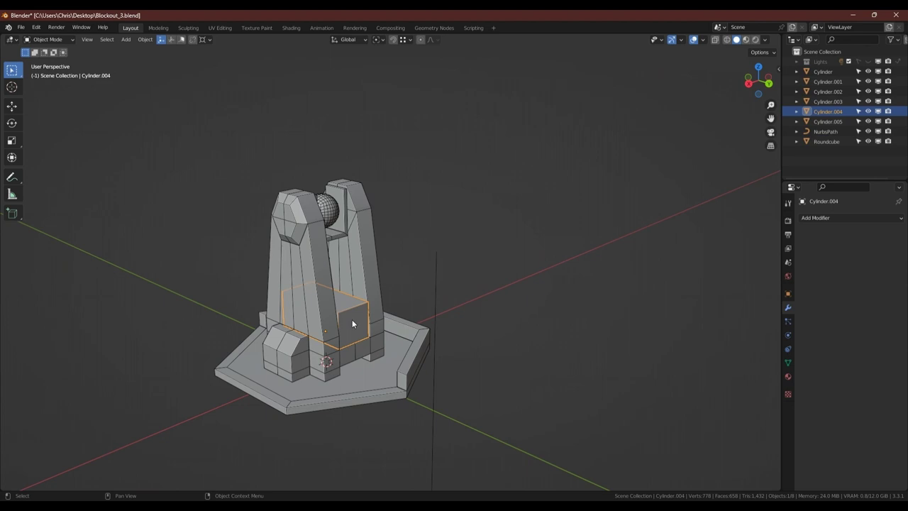
pyautogui.press('Tab')
pyautogui.hotkey('ctrl', 'r')
pyautogui.click(356, 317)
pyautogui.click(362, 310)
pyautogui.press('Tab')
# - Raise the path vertically beside the inner block and scale its points shorter
pyautogui.moveTo(436, 299); pyautogui.dragTo(357, 315)
pyautogui.scroll(2, 357, 316)
pyautogui.scroll(-2, 359, 331)
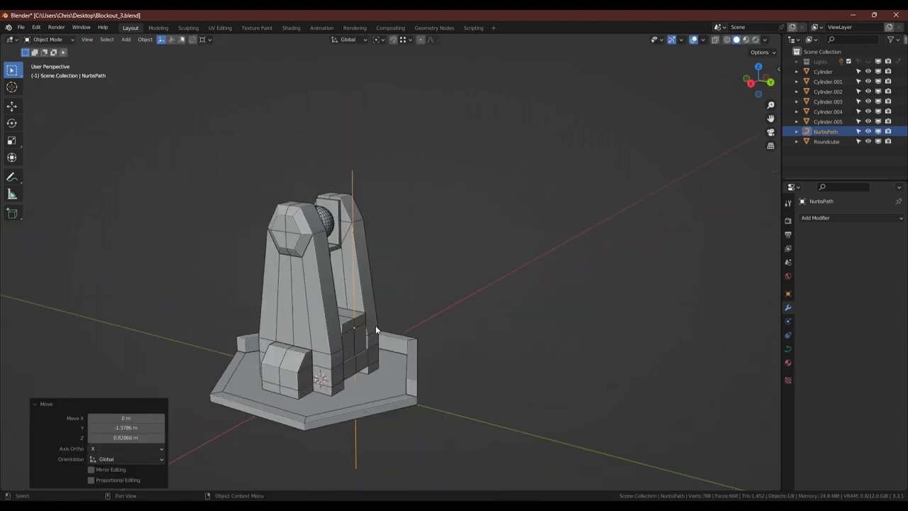
pyautogui.press('g')
pyautogui.press('z')
pyautogui.click(405, 275)
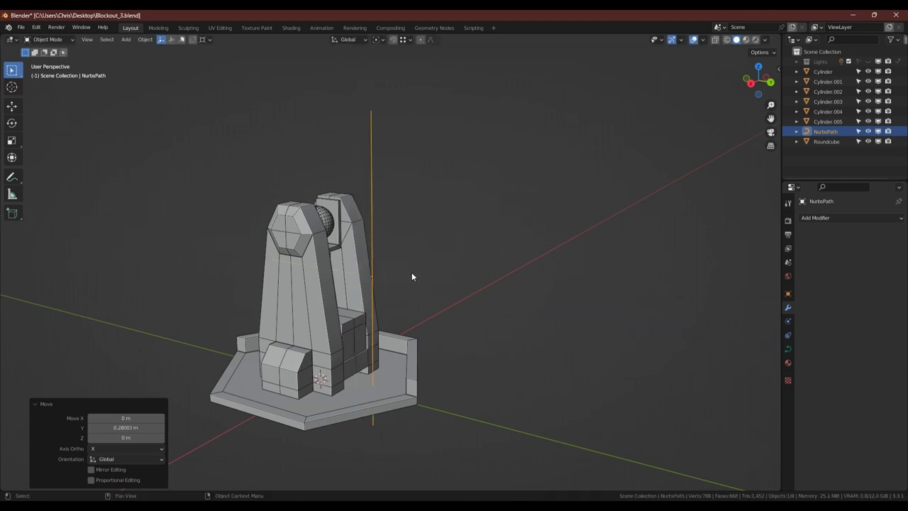
pyautogui.press('Tab')
pyautogui.press('s')
pyautogui.click(417, 274)
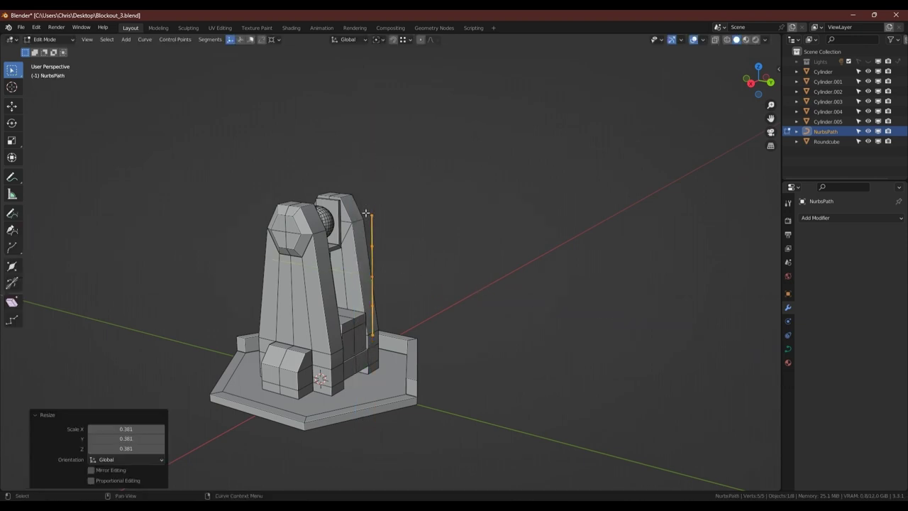
# - Move the path's top point onto the sphere, keeping it off the X axis
pyautogui.scroll(2, 359, 185)
pyautogui.click(375, 215)
pyautogui.scroll(2, 345, 225)
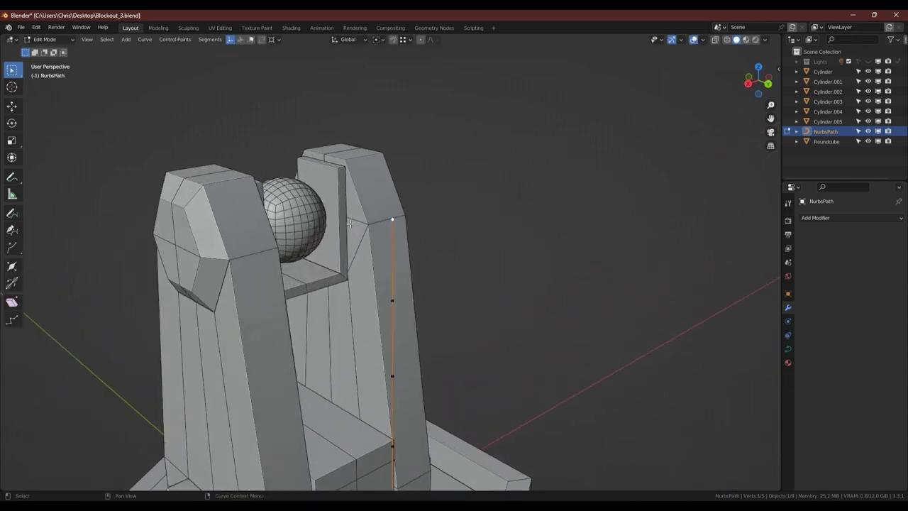
pyautogui.press('g')
pyautogui.hotkey('shift', 'x')
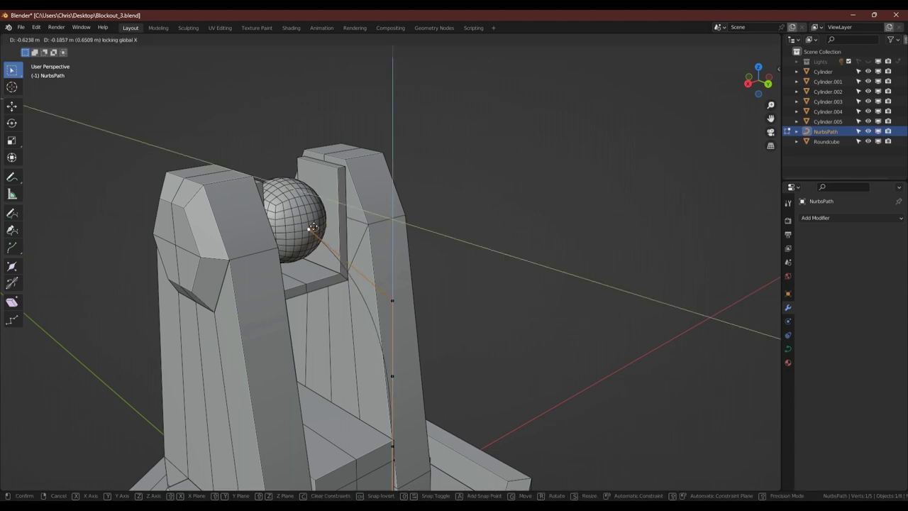
pyautogui.click(312, 227)
pyautogui.moveTo(313, 227); pyautogui.dragTo(353, 245, button='middle')
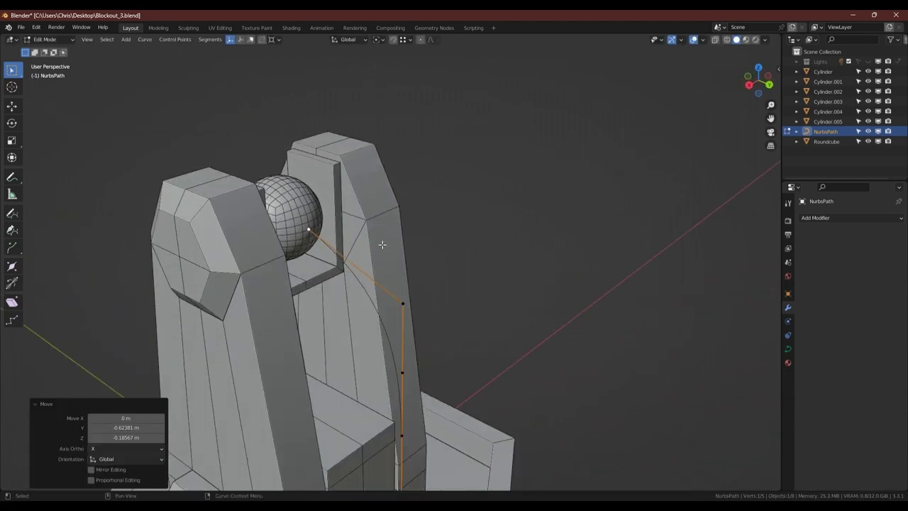
# - Place the path's bottom point on the inner block, adjusting its depth along Y
pyautogui.scroll(2, 371, 240)
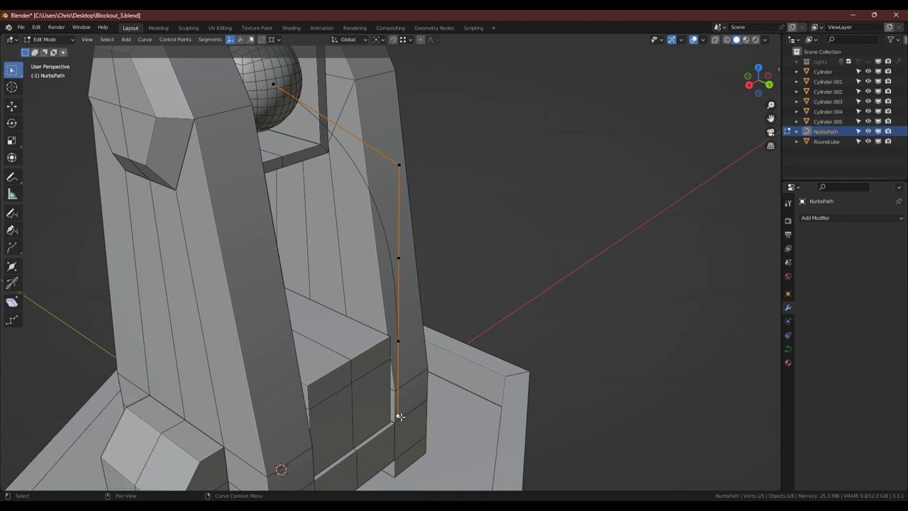
pyautogui.press('g')
pyautogui.hotkey('shift', 'x')
pyautogui.click(394, 372)
pyautogui.press('g')
pyautogui.press('y')
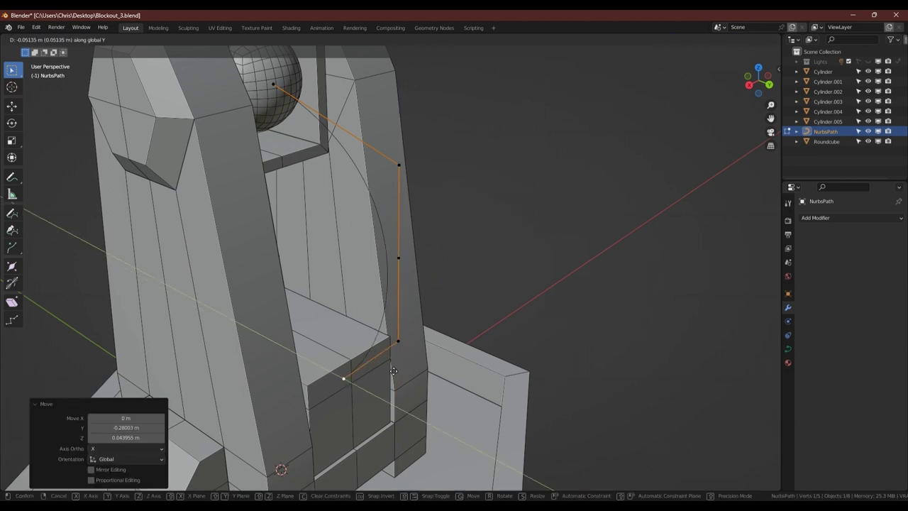
pyautogui.click(393, 371)
pyautogui.scroll(-3, 389, 284)
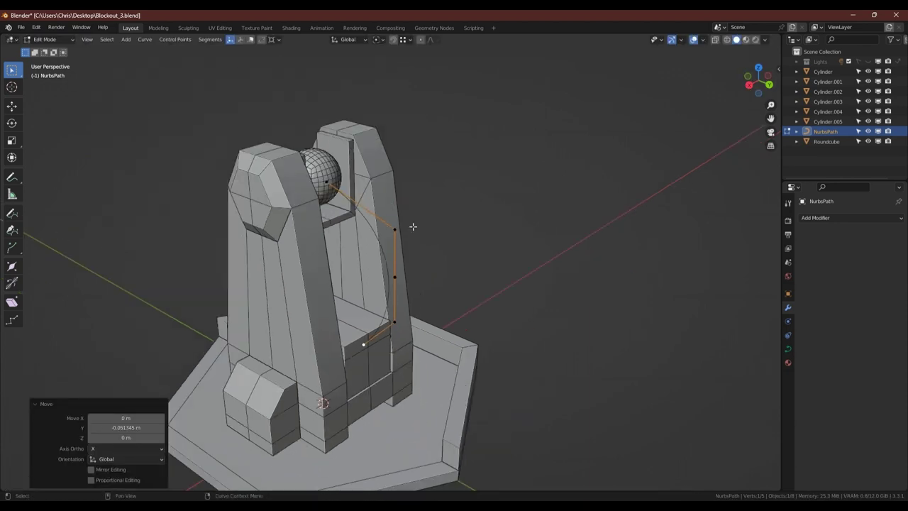
# - Scale the curve points and push the middle point along Y to bow the cable outward
pyautogui.press('s')
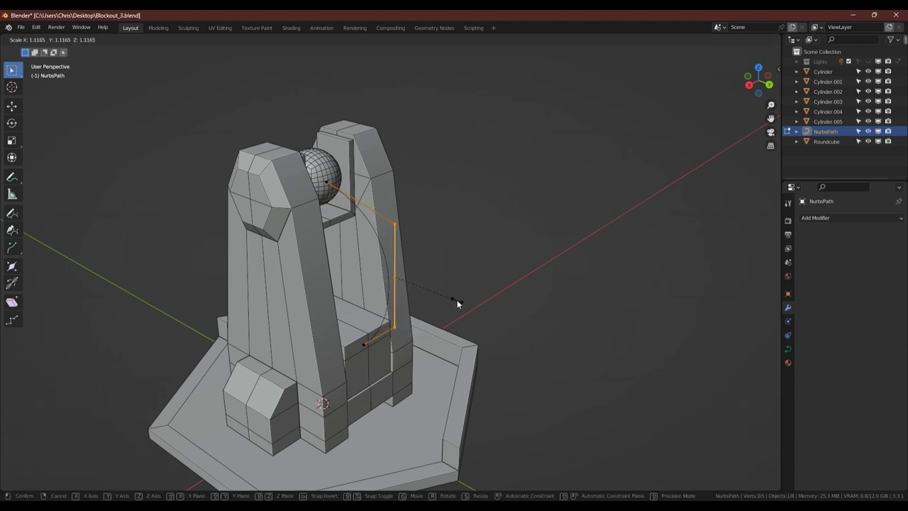
pyautogui.click(498, 282)
pyautogui.moveTo(499, 282); pyautogui.dragTo(413, 285, button='middle')
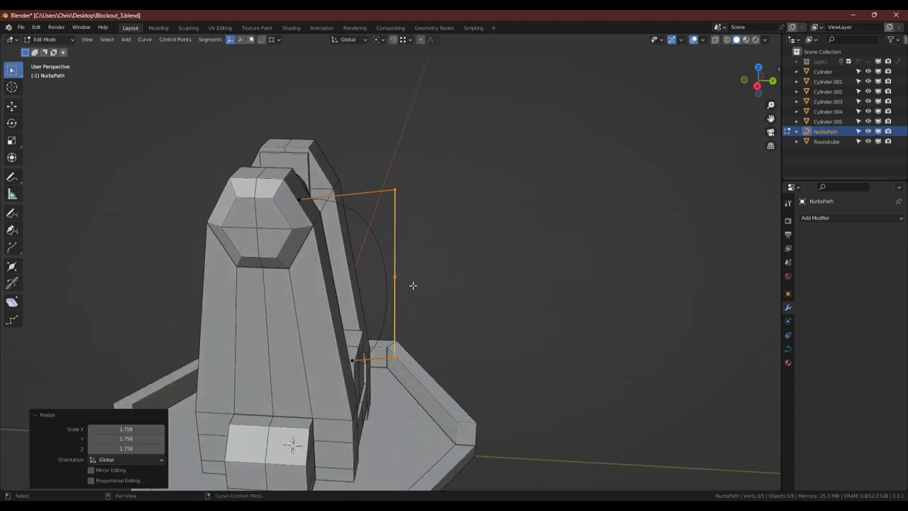
pyautogui.click(395, 277)
pyautogui.press('g')
pyautogui.press('y')
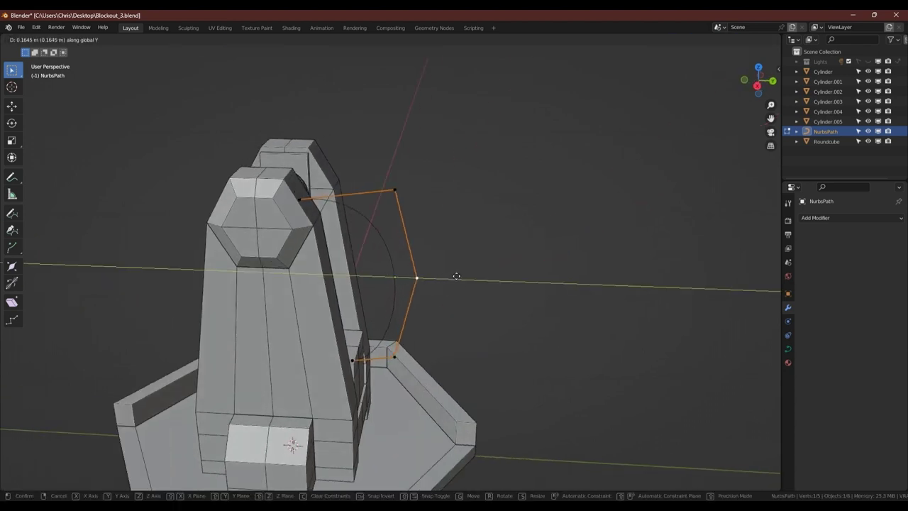
pyautogui.click(460, 278)
pyautogui.scroll(-2, 428, 313)
pyautogui.press('Tab')
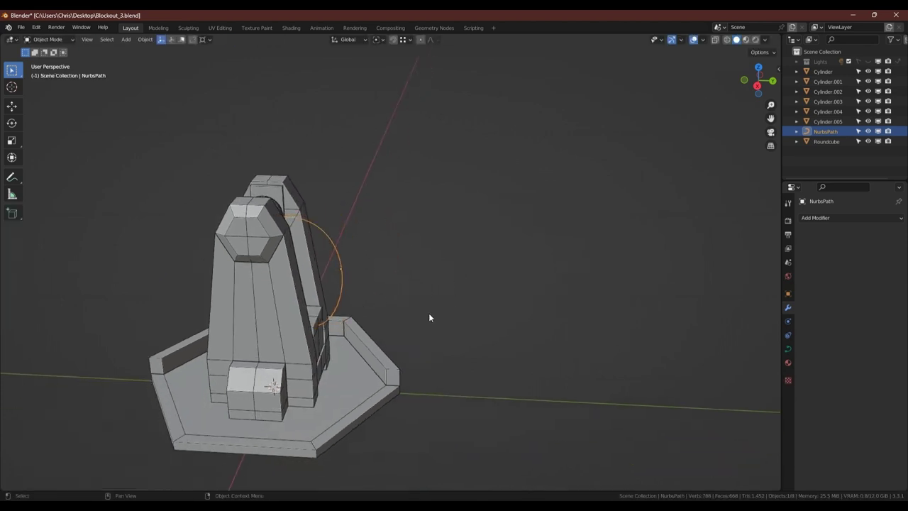
pyautogui.hotkey('shift', 'a')
# - Add a plane beside the base, shrink it, and stretch it 2.7 along X
pyautogui.click(484, 58)
pyautogui.press('g')
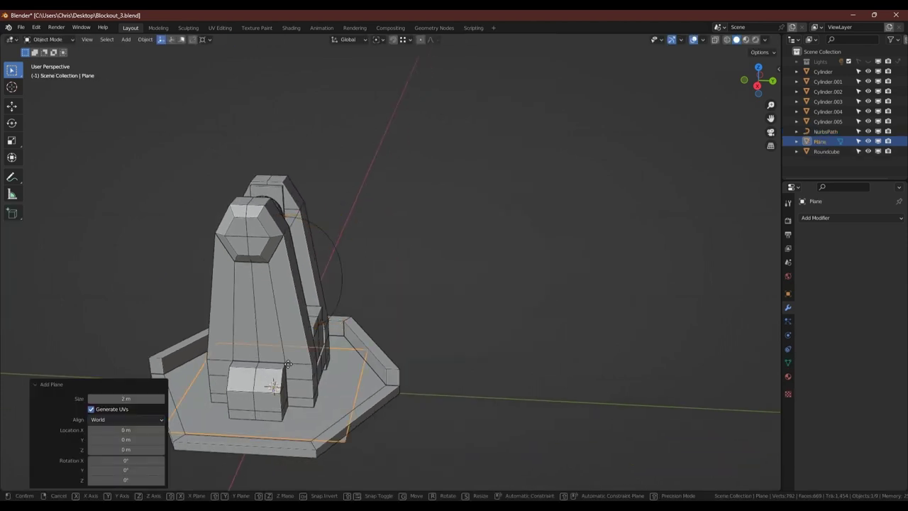
pyautogui.press('y')
pyautogui.click(647, 354)
pyautogui.press('s')
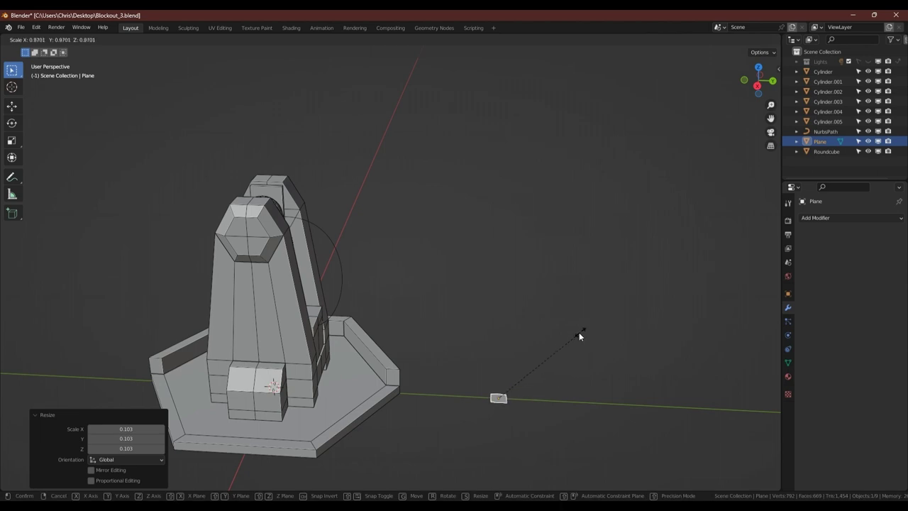
pyautogui.write('sx2.7')
pyautogui.press('Return')
pyautogui.scroll(3, 496, 407)
# - Delete the plane's face, keeping its edges, and convert the plane to a curve
pyautogui.press('Tab')
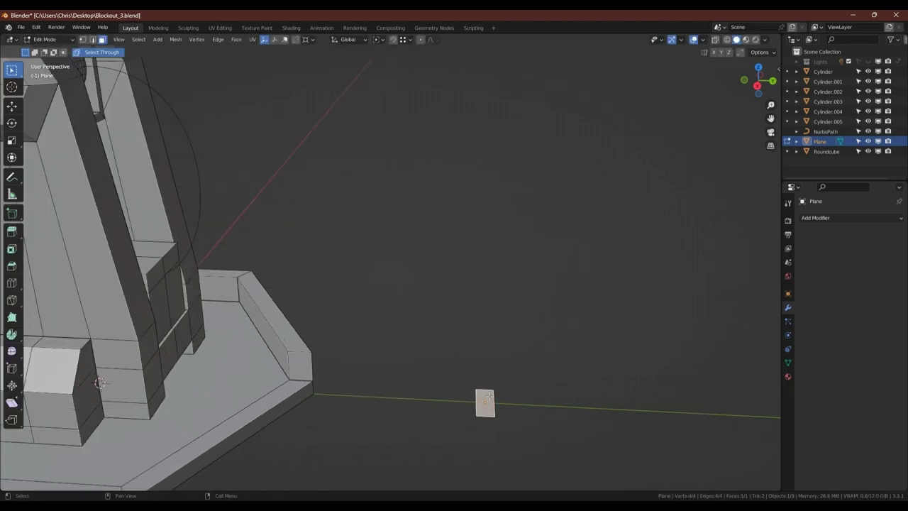
pyautogui.press('x')
pyautogui.click(492, 391)
pyautogui.press('Tab')
pyautogui.rightClick(458, 286)
pyautogui.moveTo(448, 285)
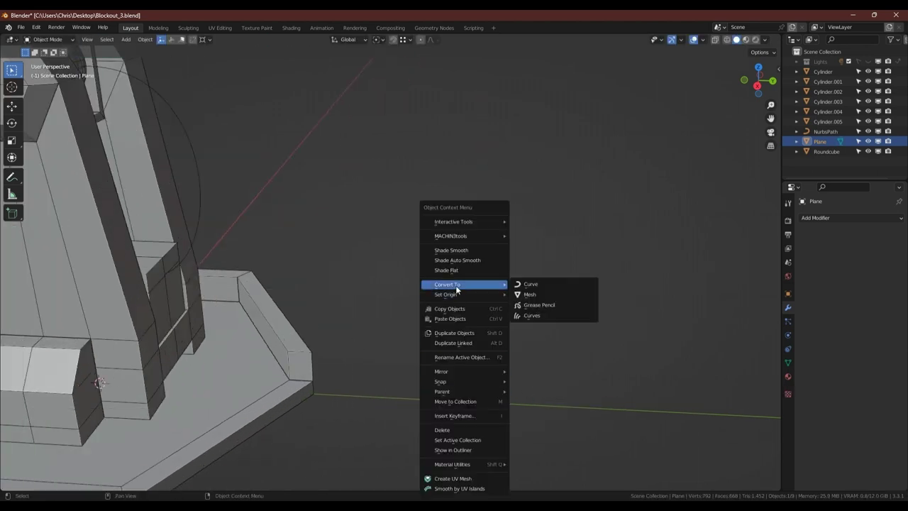
pyautogui.click(532, 285)
pyautogui.scroll(-3, 390, 329)
pyautogui.moveTo(390, 329); pyautogui.dragTo(308, 224, button='middle')
# - Set the plane as the arc path's Bevel Object in its curve geometry settings
pyautogui.click(308, 224)
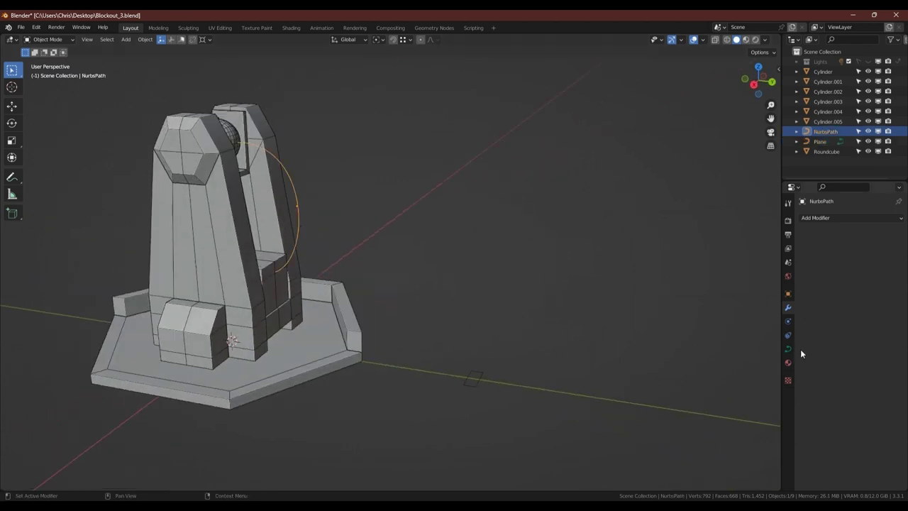
pyautogui.click(788, 348)
pyautogui.click(819, 375)
pyautogui.click(856, 460)
pyautogui.click(885, 471)
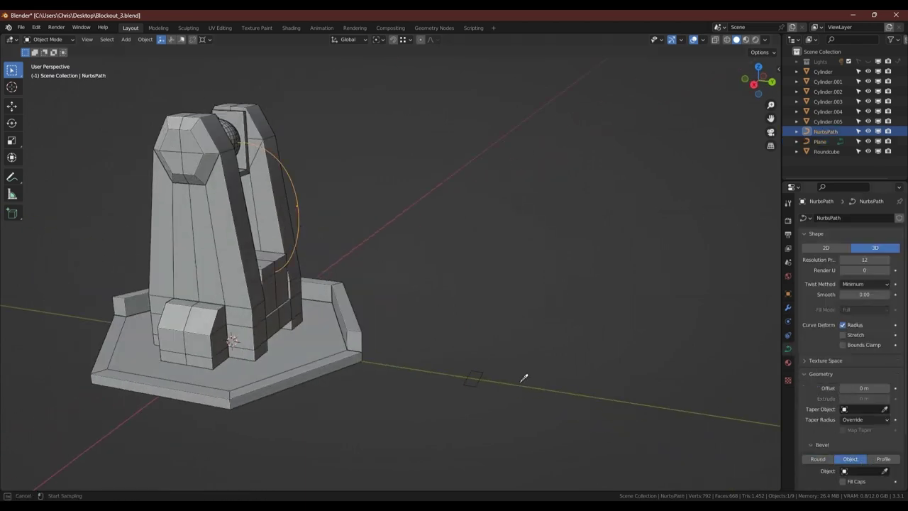
pyautogui.click(476, 376)
# - Rotate the plane profile 90° on Z and scale it down to 0.392
pyautogui.click(479, 373)
pyautogui.press('Tab')
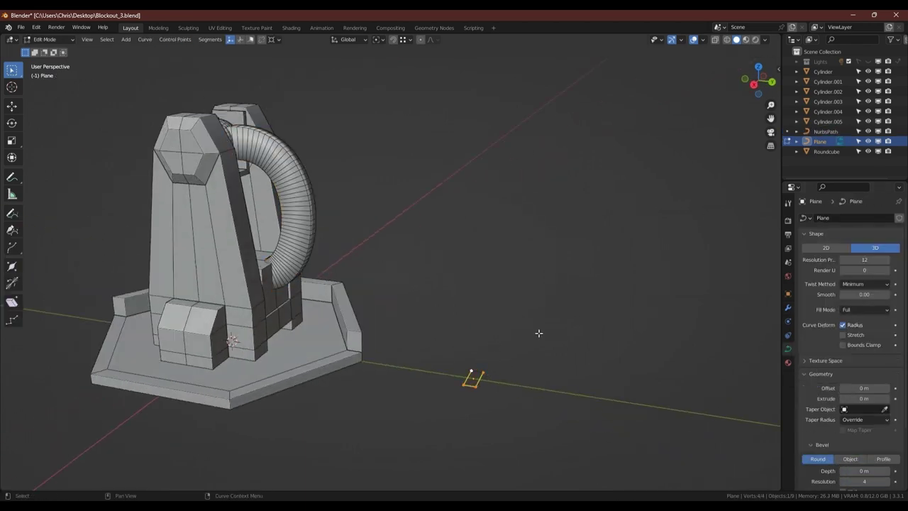
pyautogui.write('rz90')
pyautogui.press('Return')
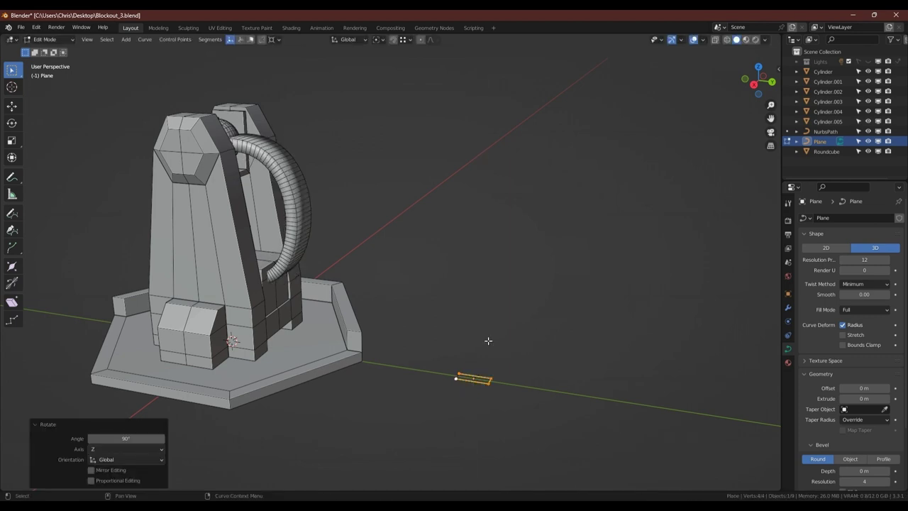
pyautogui.moveTo(538, 333)
pyautogui.mouseDown(button='middle')
pyautogui.moveTo(597, 327)
pyautogui.moveTo(542, 319)
pyautogui.mouseUp(button='middle')
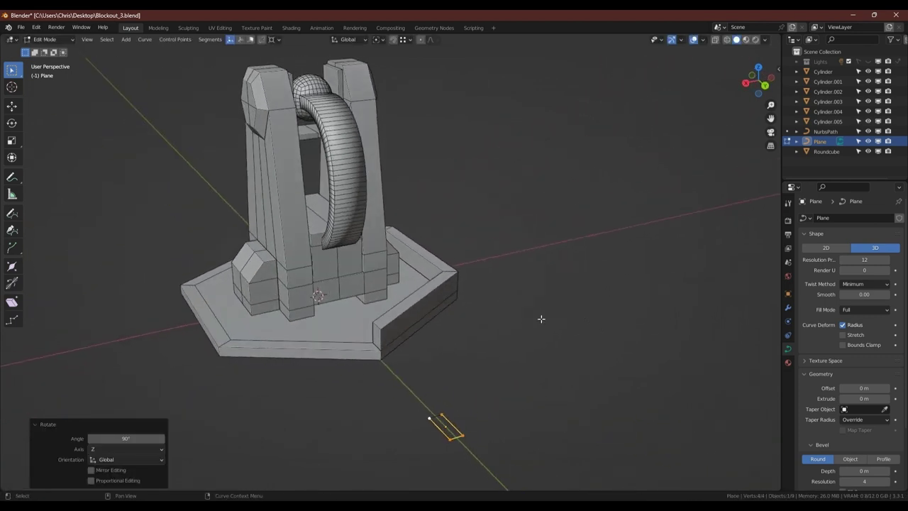
pyautogui.press('s')
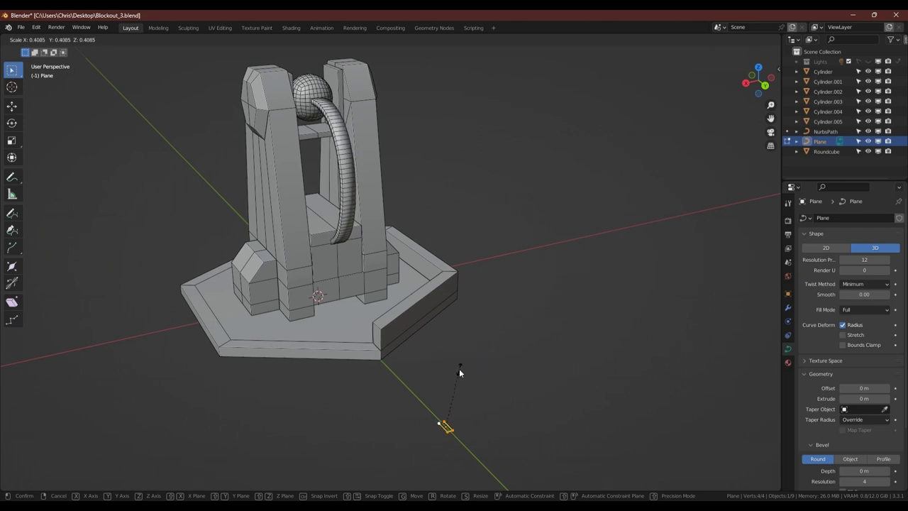
pyautogui.click(459, 368)
pyautogui.press('s')
pyautogui.press('y')
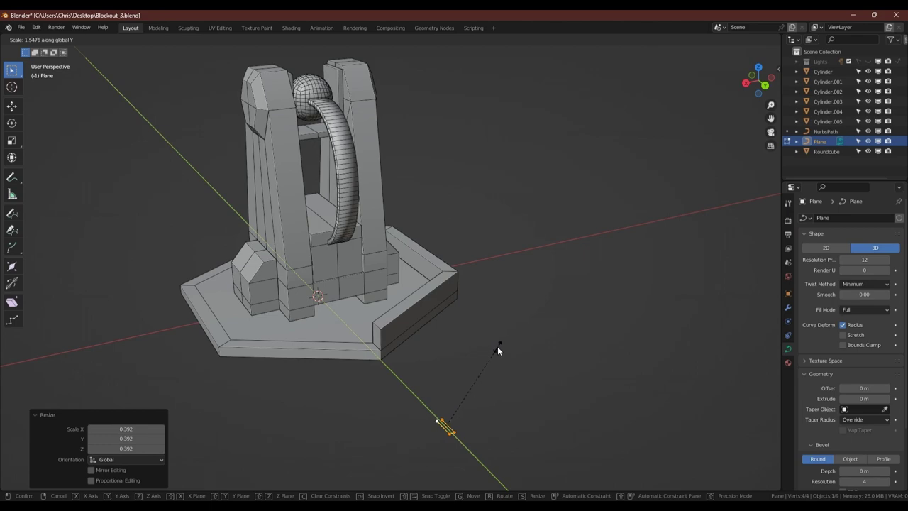
pyautogui.press('Escape')
pyautogui.press('Tab')
# - Move the cable's bottom control point down onto the inner block, off the X axis
pyautogui.scroll(5, 326, 71)
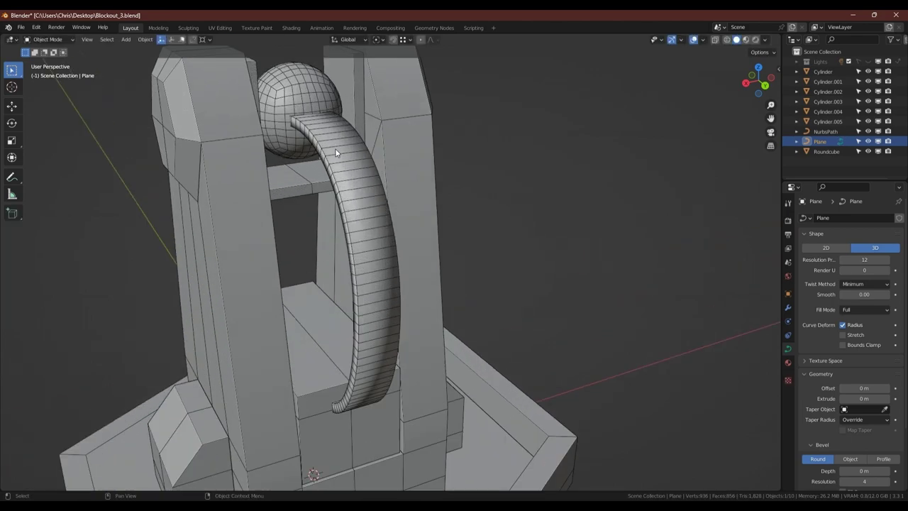
pyautogui.click(376, 206)
pyautogui.press('Tab')
pyautogui.moveTo(376, 205)
pyautogui.mouseDown(button='middle')
pyautogui.moveTo(389, 147)
pyautogui.moveTo(341, 234)
pyautogui.mouseUp(button='middle')
pyautogui.press('g')
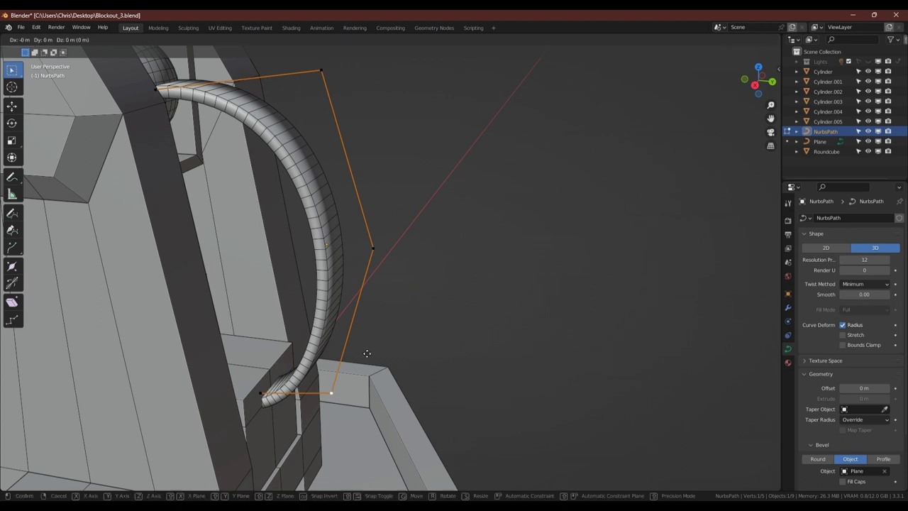
pyautogui.hotkey('shift', 'x')
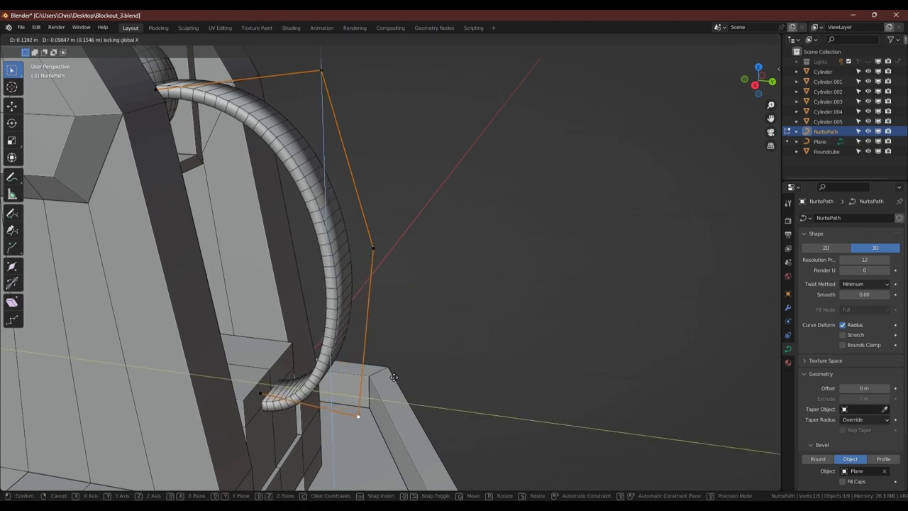
pyautogui.click(395, 375)
# - Reposition the cable's middle control point along Y and in the Y/Z plane to reshape the arc
pyautogui.click(374, 252)
pyautogui.press('g')
pyautogui.press('y')
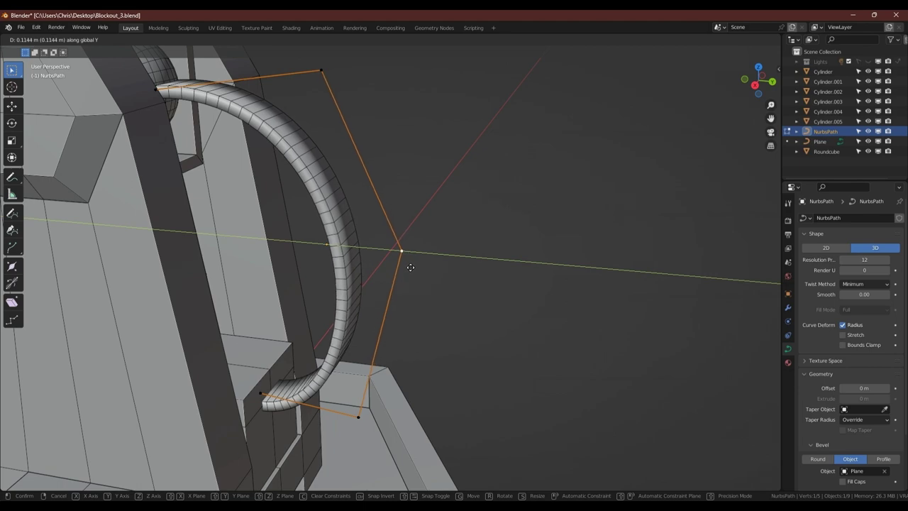
pyautogui.click(399, 258)
pyautogui.moveTo(399, 258)
pyautogui.mouseDown(button='middle')
pyautogui.moveTo(400, 241)
pyautogui.moveTo(317, 248)
pyautogui.mouseUp(button='middle')
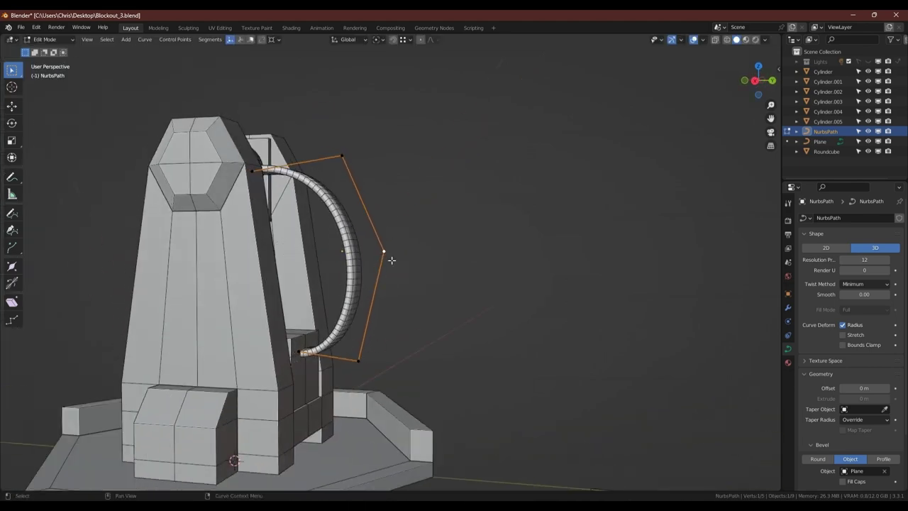
pyautogui.press('g')
pyautogui.hotkey('shift', 'x')
pyautogui.click(410, 276)
pyautogui.press('Tab')
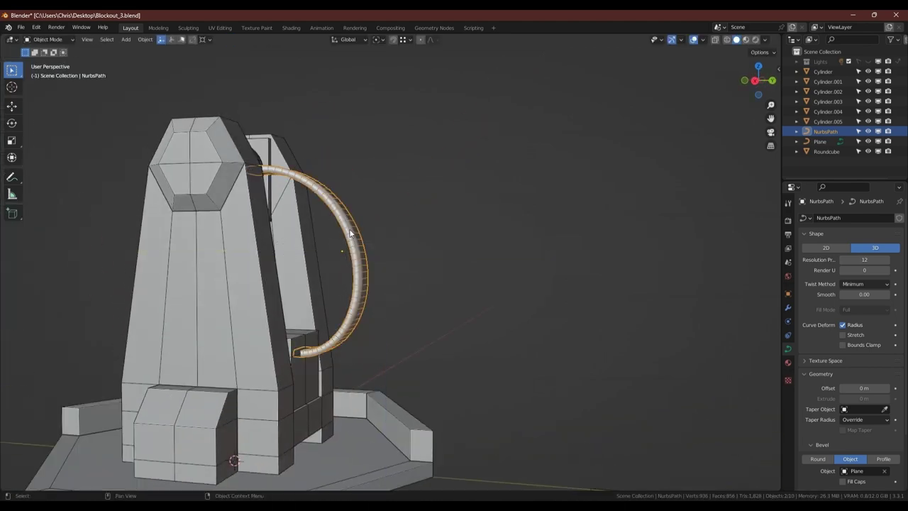
# - Convert the cable to a mesh and delete the leftover profile plane
pyautogui.rightClick(312, 229)
pyautogui.click(397, 239)
pyautogui.press('Delete')
pyautogui.moveTo(562, 397); pyautogui.dragTo(425, 283, button='middle')
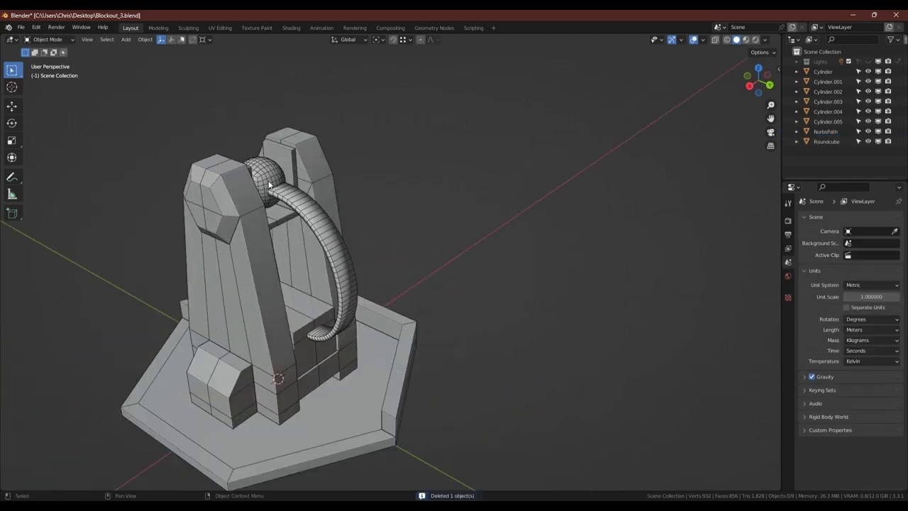
pyautogui.scroll(5, 236, 223)
# - Inset the sphere's faces around the cable end into a ring
pyautogui.click(236, 223)
pyautogui.press('Tab')
pyautogui.scroll(2, 349, 254)
pyautogui.press('i')
pyautogui.click(350, 254)
pyautogui.moveTo(349, 254); pyautogui.dragTo(398, 222, button='middle')
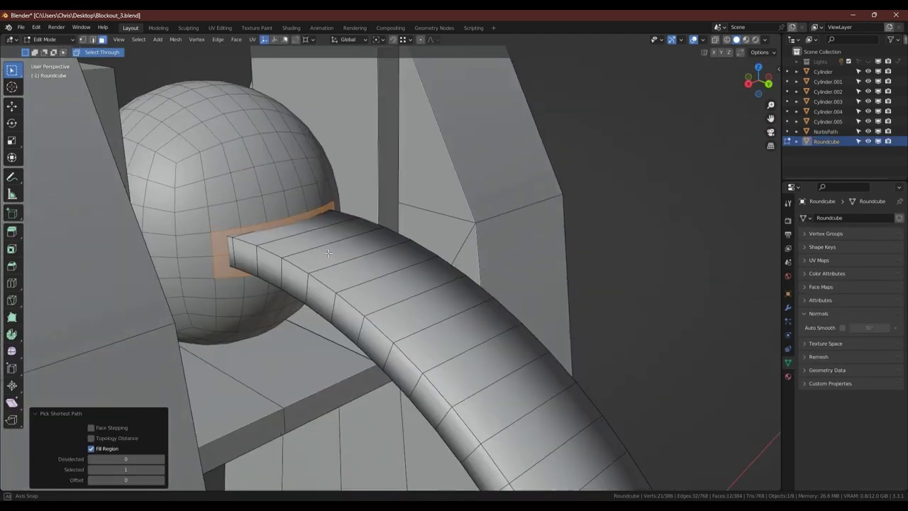
pyautogui.press('i')
# - Edge-slide two loops near the cable end along the sphere
pyautogui.click(397, 223)
pyautogui.press('2')
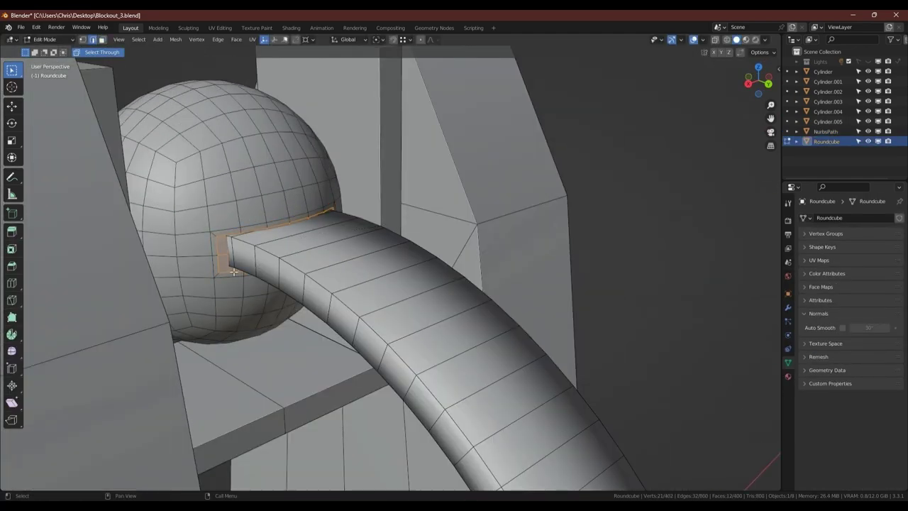
pyautogui.press('g')
pyautogui.press('g')
pyautogui.click(322, 269)
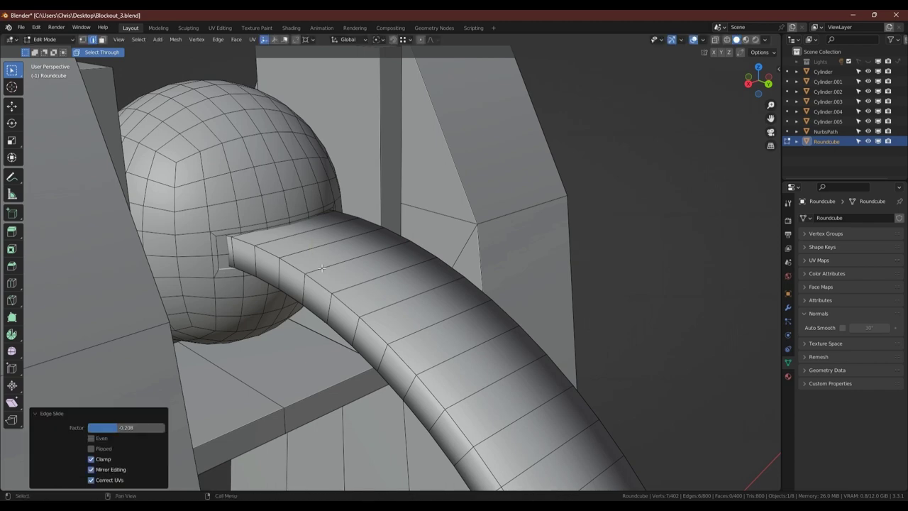
pyautogui.keyDown('alt'); pyautogui.click(217, 259); pyautogui.keyUp('alt')
pyautogui.moveTo(218, 260); pyautogui.dragTo(245, 252, button='middle')
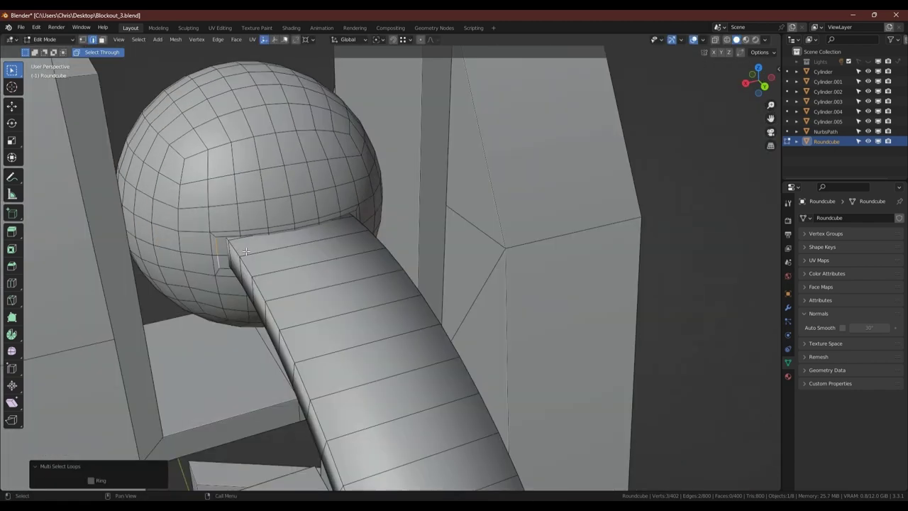
pyautogui.press('g')
pyautogui.press('g')
pyautogui.click(249, 250)
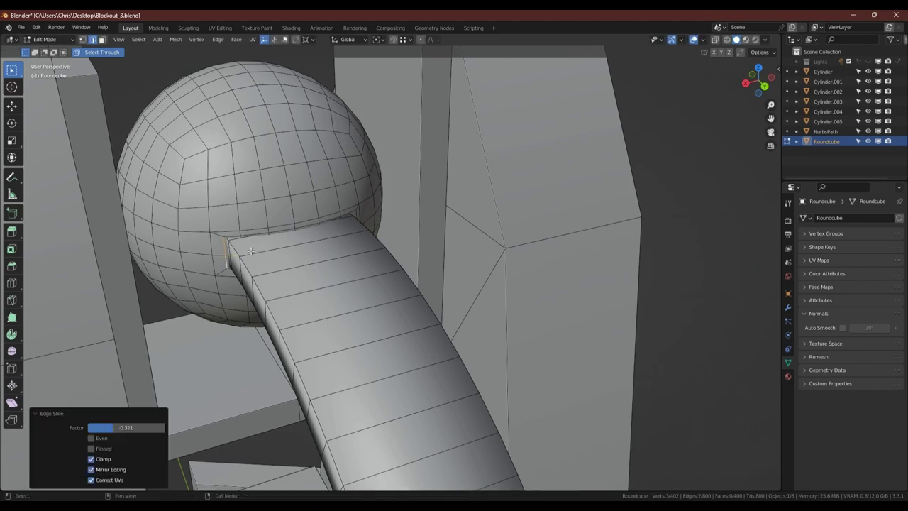
pyautogui.moveTo(345, 247); pyautogui.dragTo(304, 242, button='middle')
# - Add a Mirror modifier to the sphere and apply it
pyautogui.press('Tab')
pyautogui.moveTo(234, 248); pyautogui.dragTo(285, 211, button='middle')
pyautogui.press('F3')
pyautogui.press('Return')
pyautogui.click(788, 308)
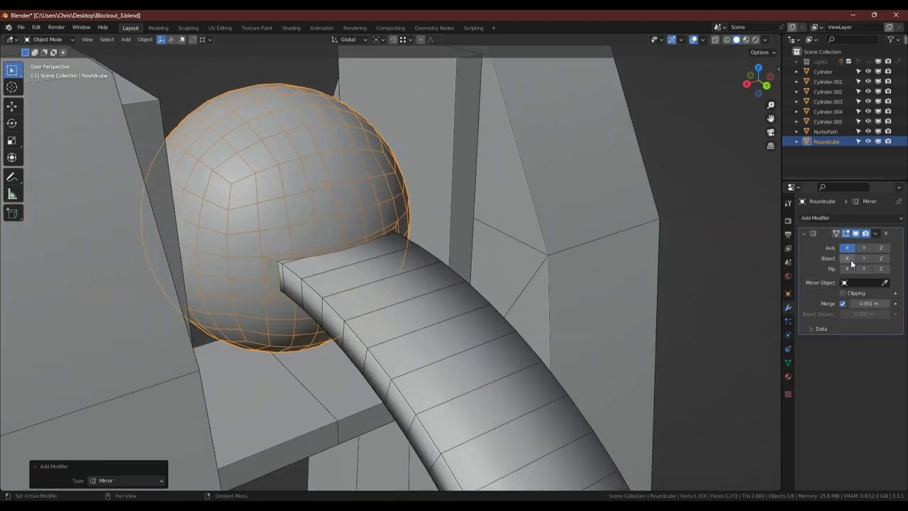
pyautogui.hotkey('ctrl', 'a')
# - Check the sphere's mesh and give the sphere flat shading
pyautogui.press('Tab')
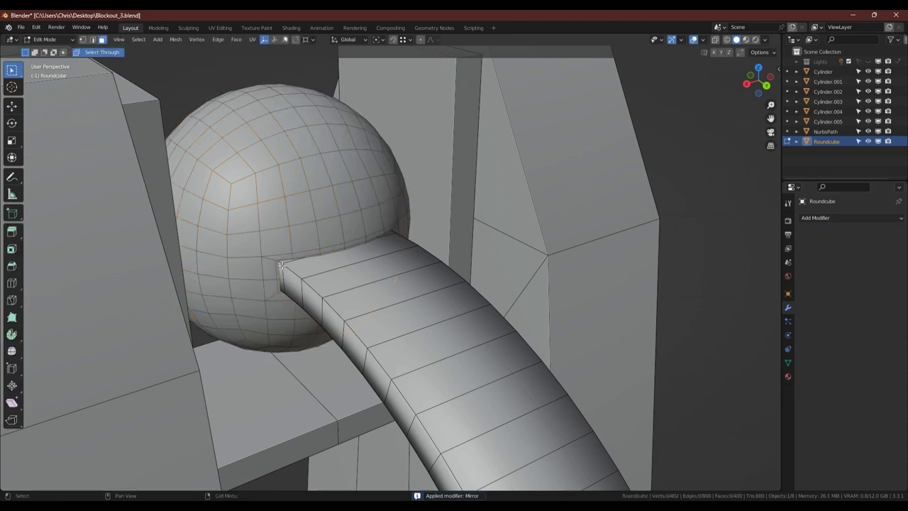
pyautogui.moveTo(364, 239)
pyautogui.mouseDown(button='middle')
pyautogui.moveTo(366, 299)
pyautogui.moveTo(421, 301)
pyautogui.mouseUp(button='middle')
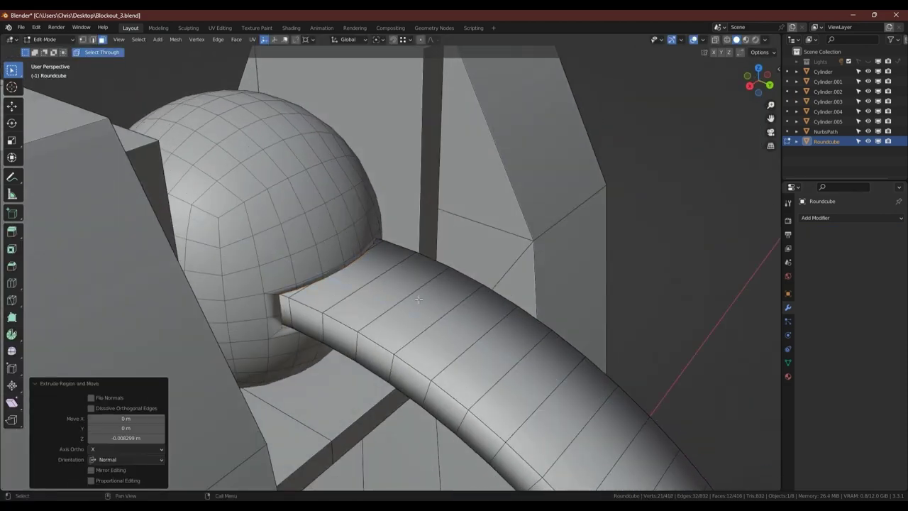
pyautogui.press('Tab')
pyautogui.rightClick(266, 179)
pyautogui.click(267, 179)
# - Enter Edit Mode on the inner block Cylinder.004 and try a front edge bevel, then undo it
pyautogui.moveTo(267, 178); pyautogui.dragTo(301, 218, button='middle')
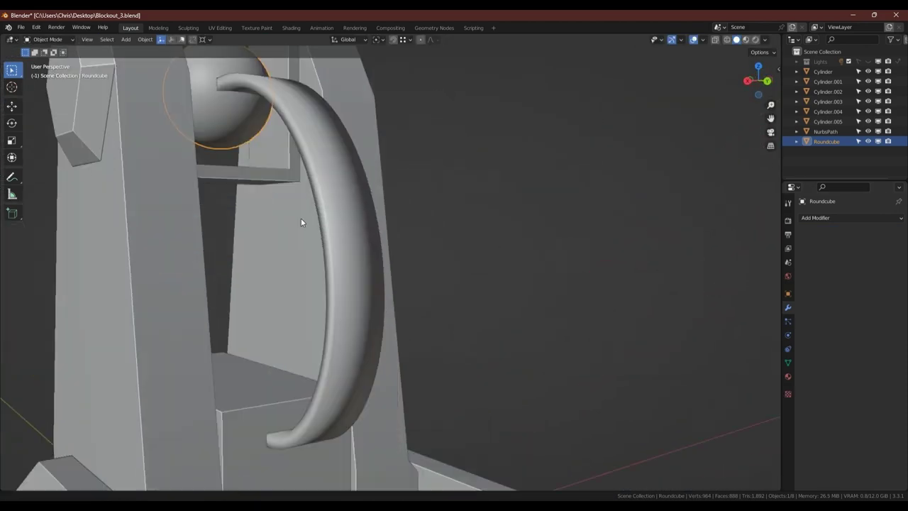
pyautogui.scroll(2, 301, 218)
pyautogui.click(236, 371)
pyautogui.press('Tab')
pyautogui.scroll(3, 237, 371)
pyautogui.moveTo(236, 371); pyautogui.dragTo(235, 386, button='middle')
pyautogui.click(234, 387)
pyautogui.hotkey('ctrl', 'b')
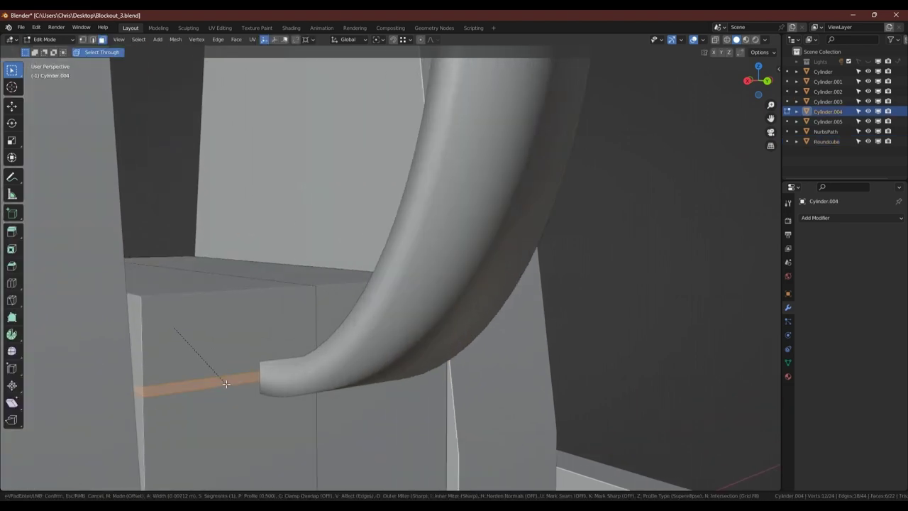
pyautogui.click(234, 386)
pyautogui.hotkey('ctrl', 'z')
# - Bevel a loop around the block into a narrow strip and recess it 0.005 m inward
pyautogui.keyDown('alt'); pyautogui.click(262, 357); pyautogui.keyUp('alt')
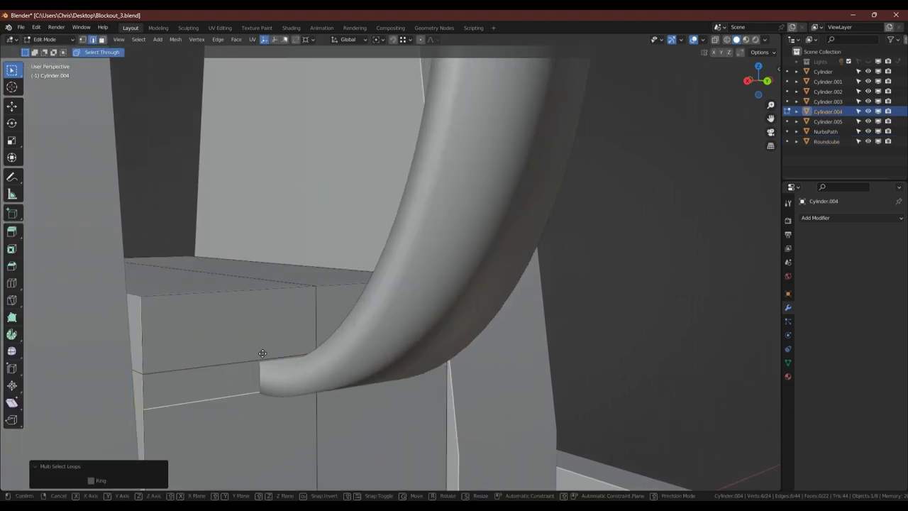
pyautogui.press('g')
pyautogui.press('g')
pyautogui.click(262, 354)
pyautogui.hotkey('ctrl', 'z')
pyautogui.hotkey('ctrl', 'b')
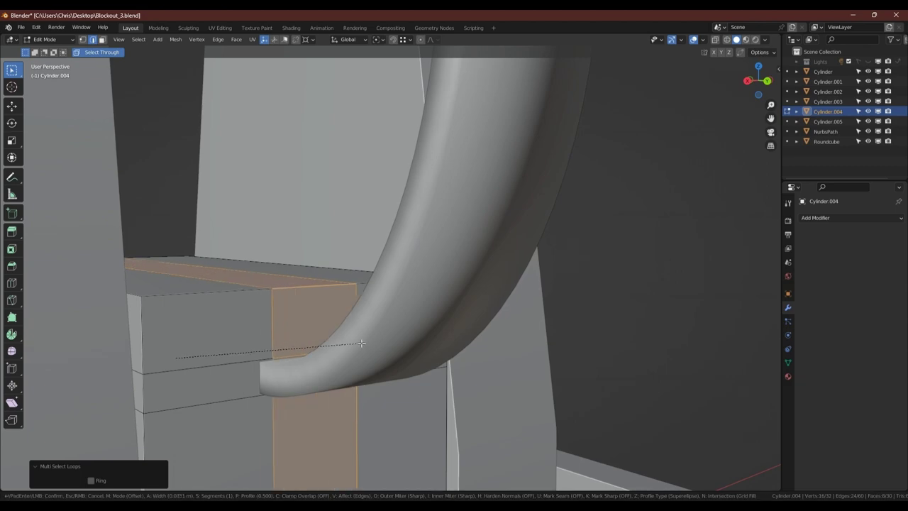
pyautogui.click(371, 342)
pyautogui.hotkey('alt', 'a')
pyautogui.moveTo(371, 343); pyautogui.dragTo(418, 370, button='middle')
# - Leave Edit Mode and apply Shade Smooth to the cable
pyautogui.press('Tab')
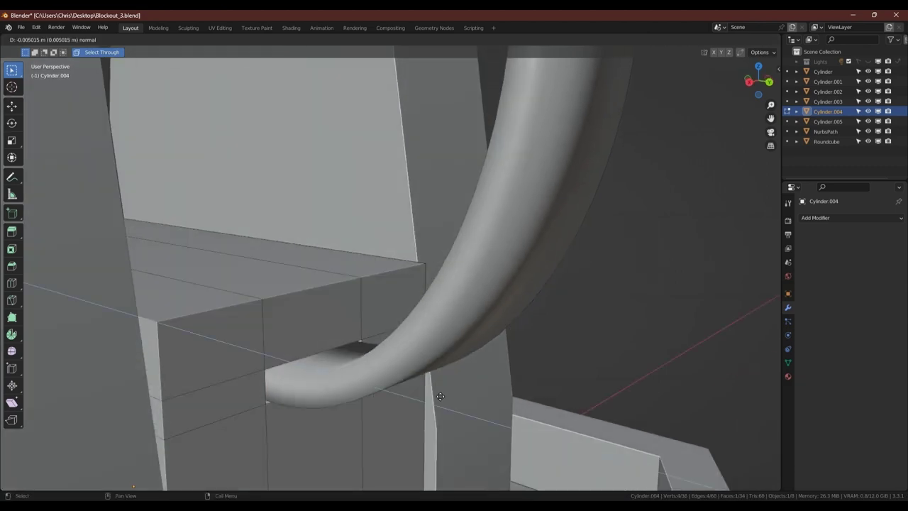
pyautogui.click(418, 375)
pyautogui.rightClick(418, 375)
pyautogui.click(416, 297)
# - Look over the whole tower, then select the inner block beside the hexagonal base
pyautogui.scroll(-6, 398, 263)
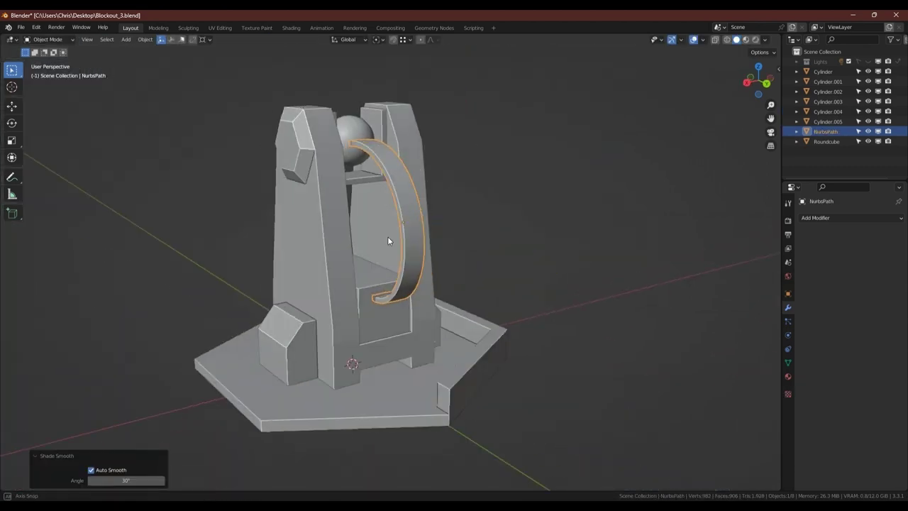
pyautogui.moveTo(387, 236); pyautogui.dragTo(286, 233, button='middle')
pyautogui.click(286, 233)
pyautogui.moveTo(605, 318)
pyautogui.mouseDown(button='middle')
pyautogui.moveTo(703, 322)
pyautogui.moveTo(341, 312)
pyautogui.moveTo(334, 305)
pyautogui.moveTo(375, 278)
pyautogui.moveTo(332, 287)
pyautogui.mouseUp(button='middle')
pyautogui.click(334, 300)
pyautogui.scroll(2, 338, 299)
pyautogui.scroll(3, 325, 305)
pyautogui.click(325, 305)
pyautogui.scroll(-2, 324, 305)
pyautogui.scroll(4, 320, 298)
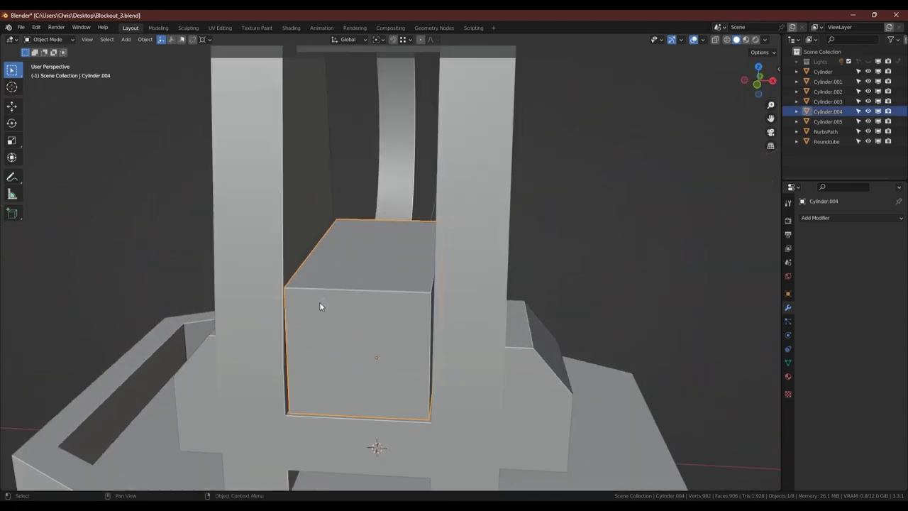
# - Raise the top middle face of Cylinder.004 0.043 m along Z into a tapered ridge
pyautogui.press('Tab')
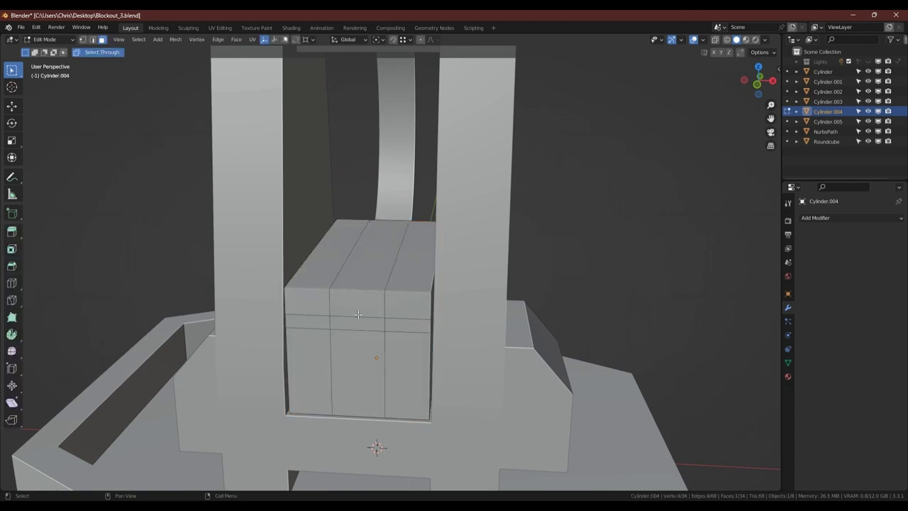
pyautogui.scroll(-3, 354, 314)
pyautogui.scroll(-3, 354, 314)
pyautogui.scroll(3, 356, 306)
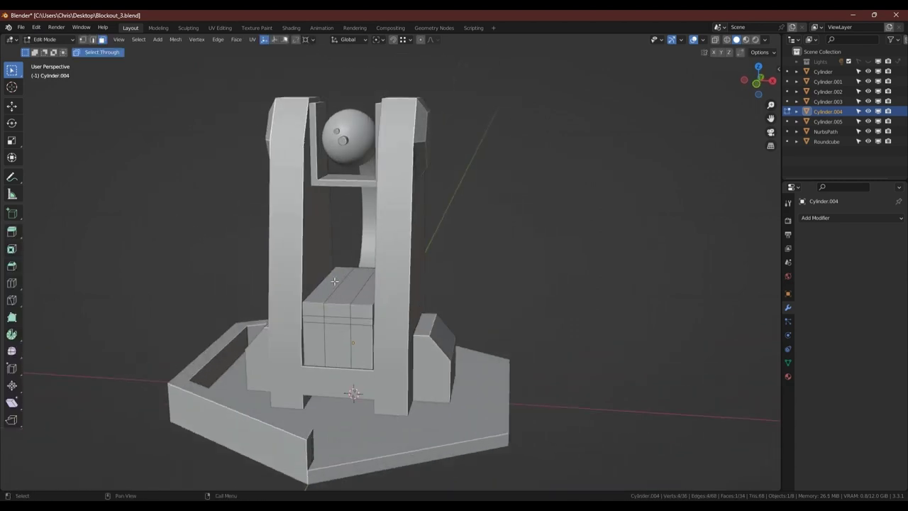
pyautogui.scroll(2, 358, 296)
pyautogui.click(359, 296)
pyautogui.moveTo(359, 296); pyautogui.dragTo(396, 283, button='middle')
pyautogui.press('g')
pyautogui.press('z')
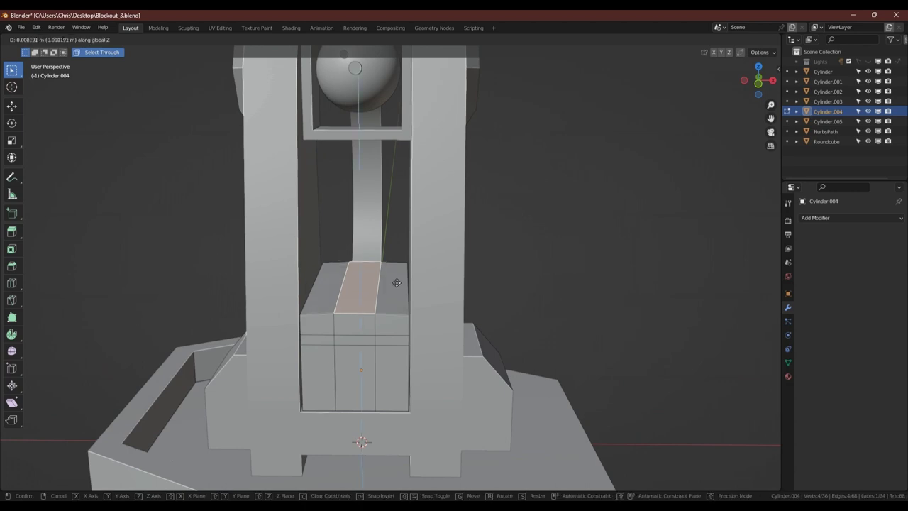
pyautogui.click(405, 277)
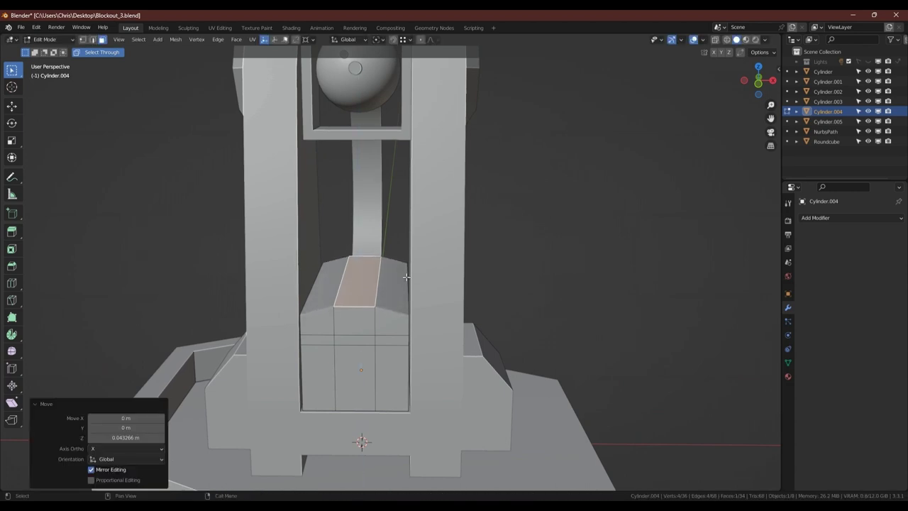
pyautogui.press('s')
pyautogui.press('x')
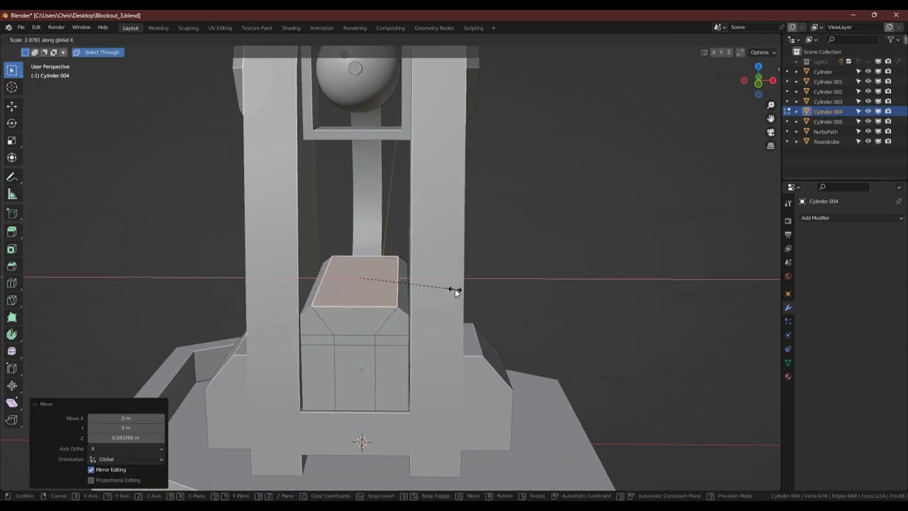
pyautogui.press('Escape')
pyautogui.press('Tab')
# - Inspect the tower body from several angles, then select the small cylinder Cylinder.005 on the sphere
pyautogui.scroll(-5, 340, 316)
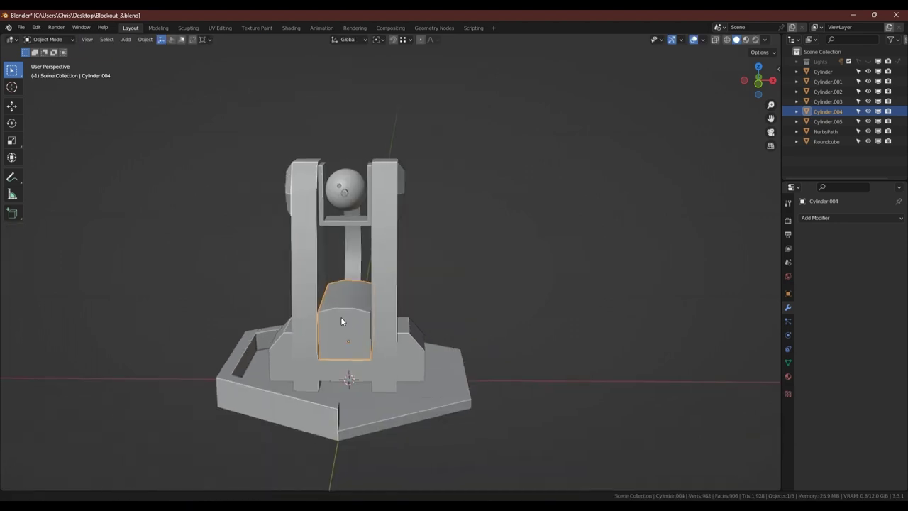
pyautogui.moveTo(340, 317); pyautogui.dragTo(378, 302, button='middle')
pyautogui.press('Tab')
pyautogui.press('Tab')
pyautogui.moveTo(344, 347); pyautogui.dragTo(373, 397, button='middle')
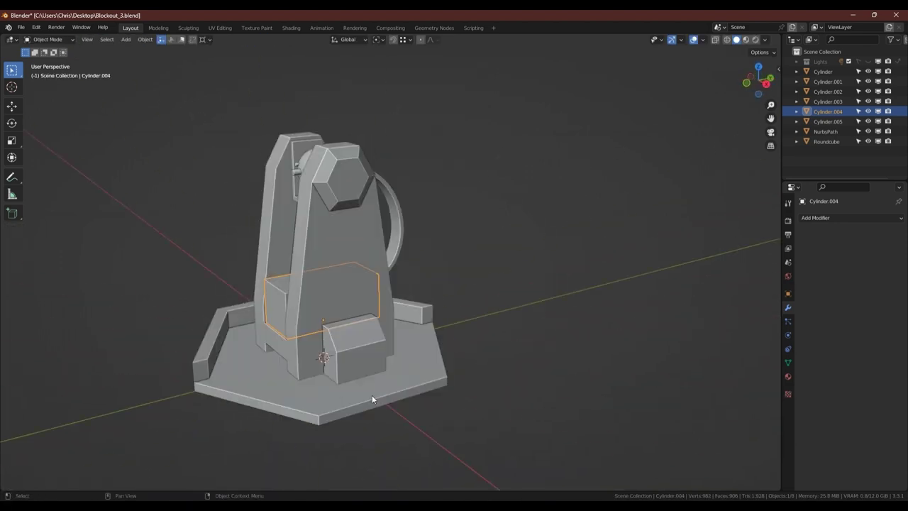
pyautogui.click(362, 364)
pyautogui.scroll(3, 361, 364)
pyautogui.press('Tab')
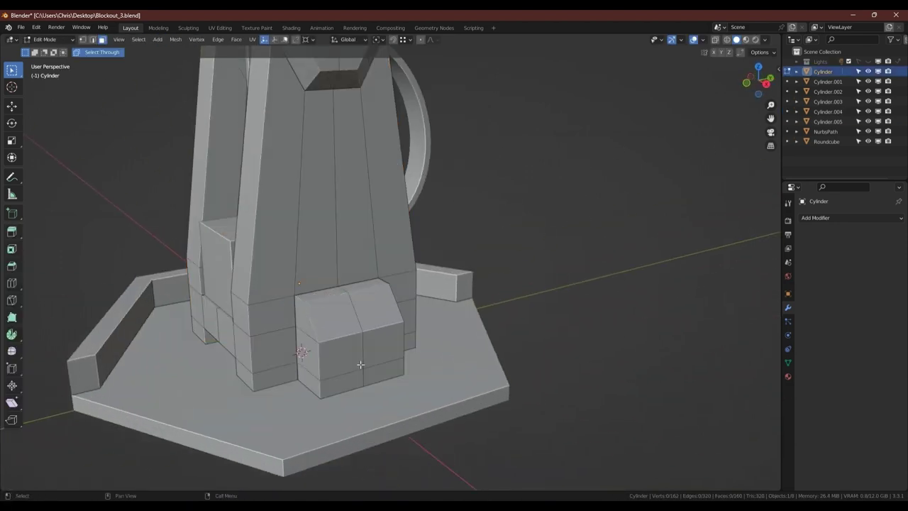
pyautogui.moveTo(362, 364)
pyautogui.mouseDown(button='middle')
pyautogui.moveTo(318, 241)
pyautogui.moveTo(324, 239)
pyautogui.mouseUp(button='middle')
pyautogui.scroll(2, 325, 239)
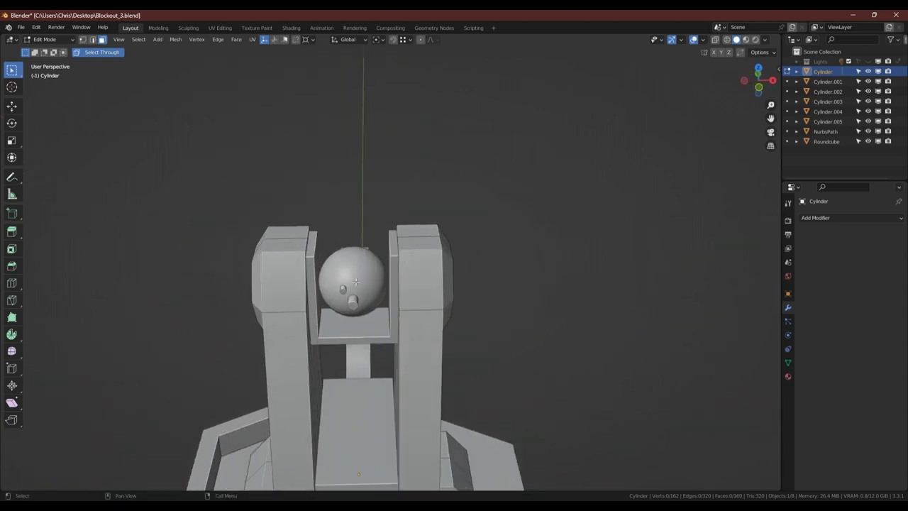
pyautogui.scroll(2, 349, 301)
pyautogui.press('Tab')
pyautogui.scroll(2, 317, 270)
pyautogui.click(316, 270)
# - Mirror Cylinder.005 into a pair, apply all transforms, and extend its end faces into long rods
pyautogui.hotkey('ctrl', 'm')
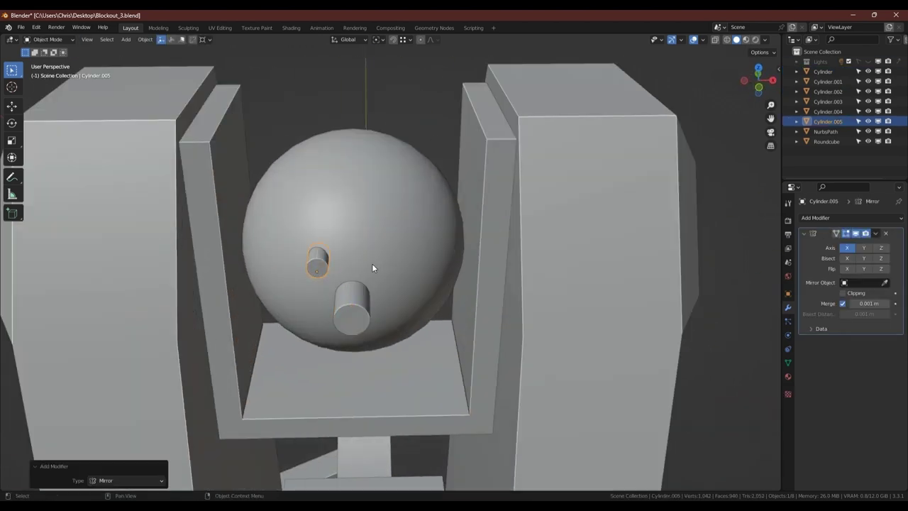
pyautogui.hotkey('ctrl', 'a')
pyautogui.click(498, 255)
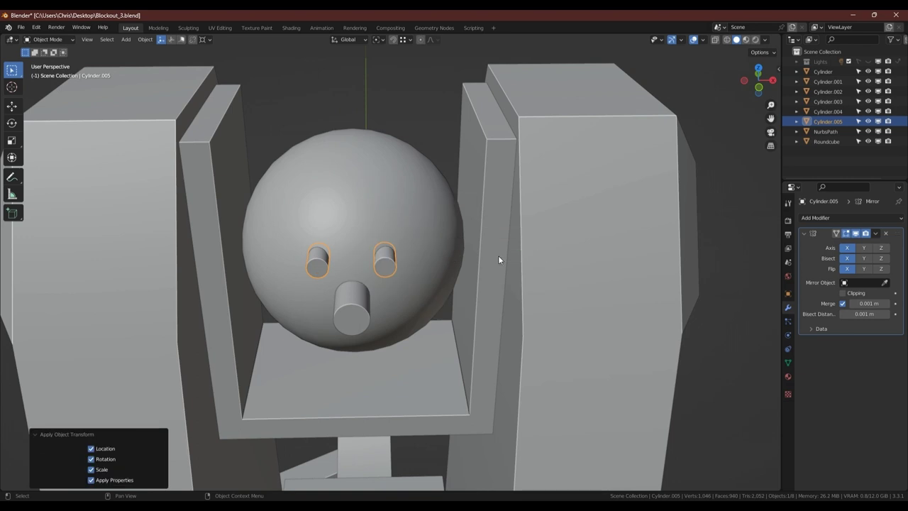
pyautogui.moveTo(395, 247); pyautogui.dragTo(351, 228, button='middle')
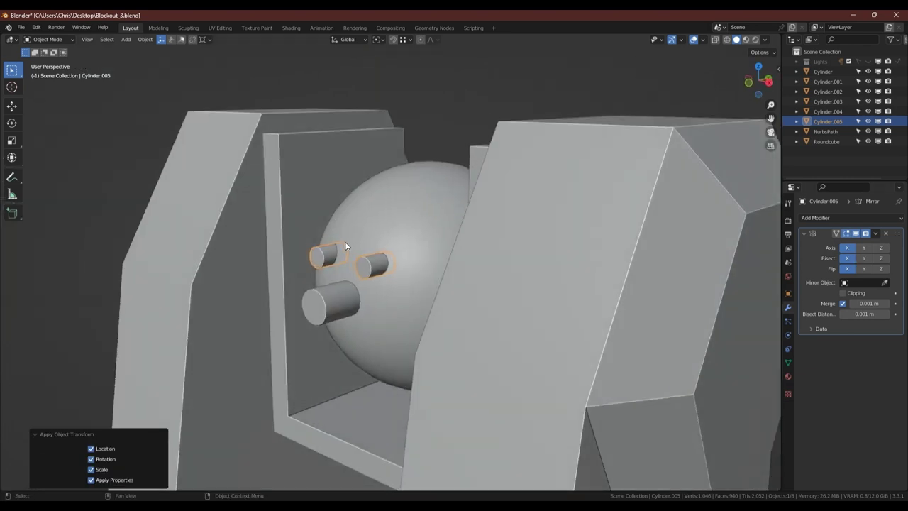
pyautogui.press('Tab')
pyautogui.press('g')
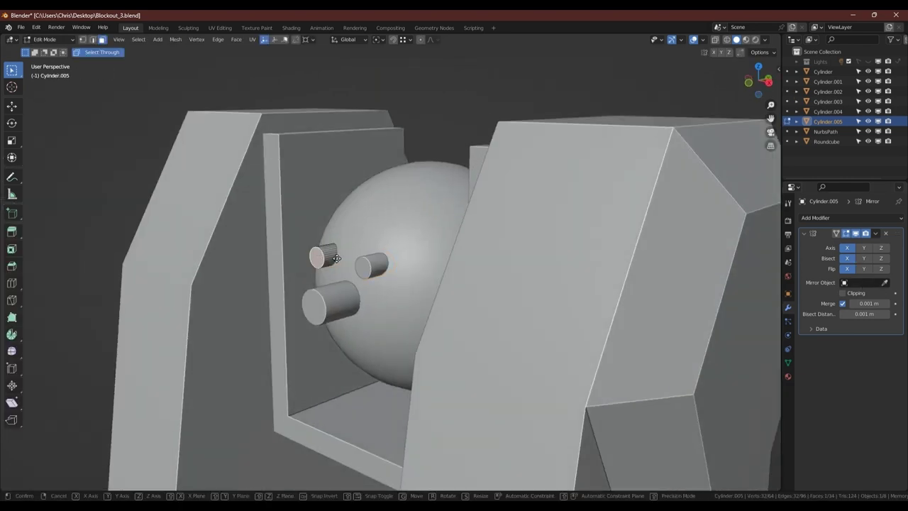
pyautogui.click(237, 271)
# - Lengthen the large barrel Cylinder.002 by moving its end face 0.22 m along Y
pyautogui.press('Tab')
pyautogui.click(320, 308)
pyautogui.press('Tab')
pyautogui.press('g')
pyautogui.press('y')
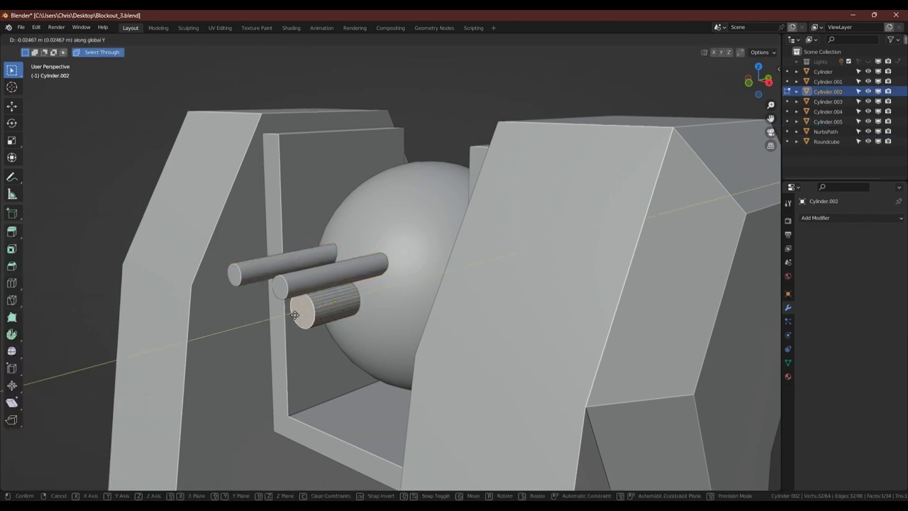
pyautogui.click(200, 312)
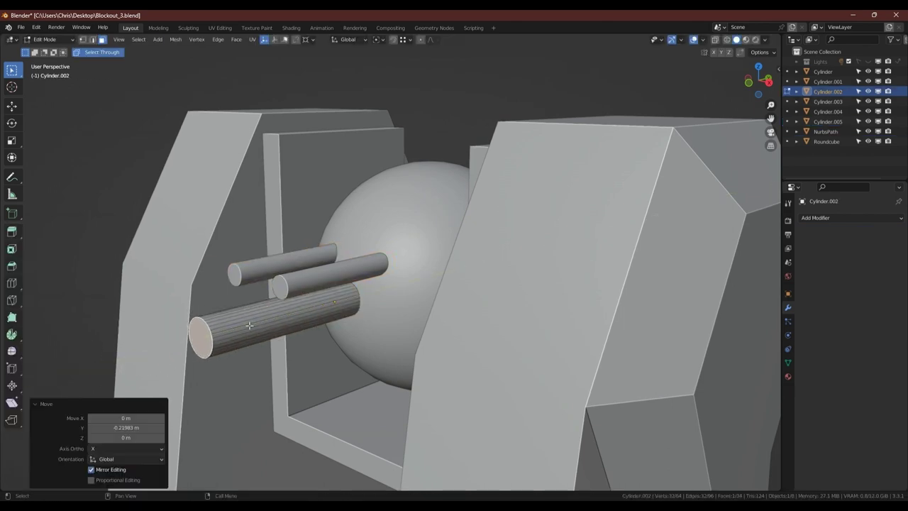
# - Inset the barrel's end face and extrude it inward to hollow the muzzle
pyautogui.press('i')
pyautogui.click(314, 329)
pyautogui.press('e')
pyautogui.click(371, 317)
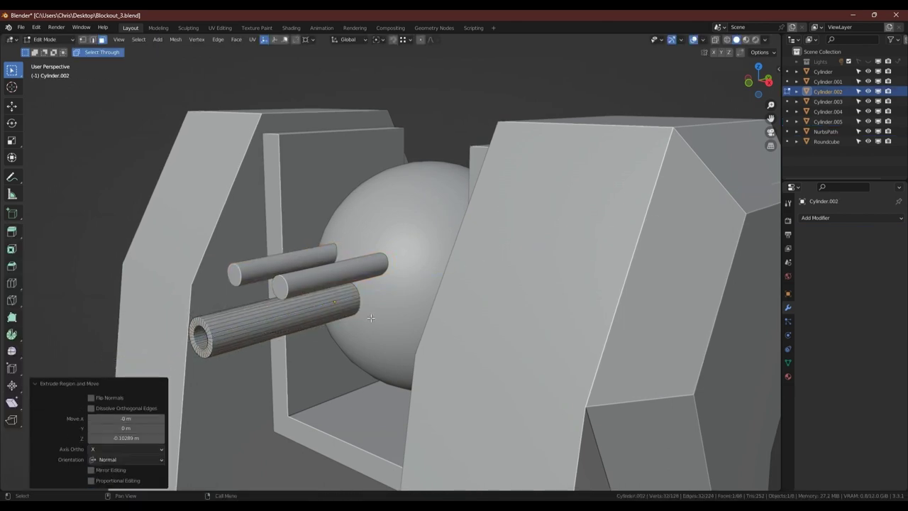
pyautogui.press('Tab')
# - Select the whole mirrored upper rod mesh and orbit around the turret
pyautogui.click(241, 272)
pyautogui.press('Tab')
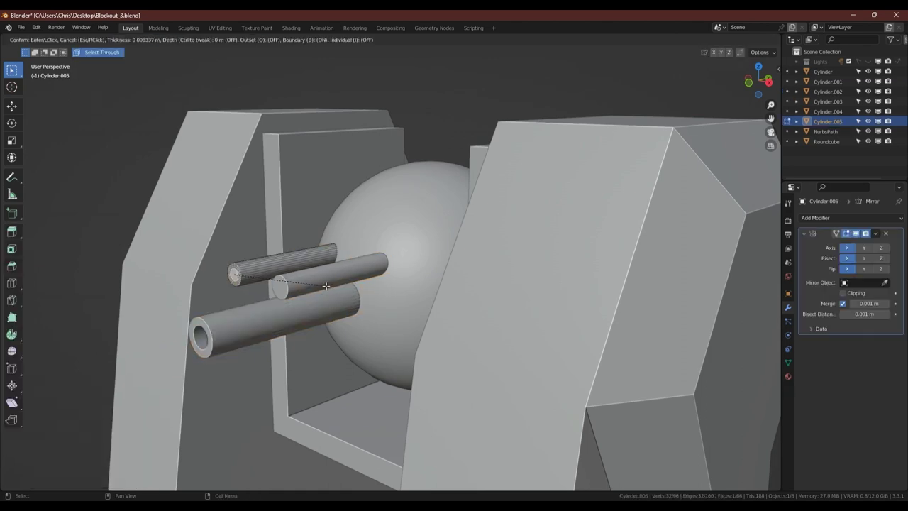
pyautogui.press('l')
pyautogui.press('Tab')
pyautogui.scroll(-5, 426, 301)
pyautogui.moveTo(480, 310)
pyautogui.mouseDown(button='middle')
pyautogui.moveTo(319, 302)
pyautogui.moveTo(340, 305)
pyautogui.mouseUp(button='middle')
pyautogui.scroll(-3, 482, 313)
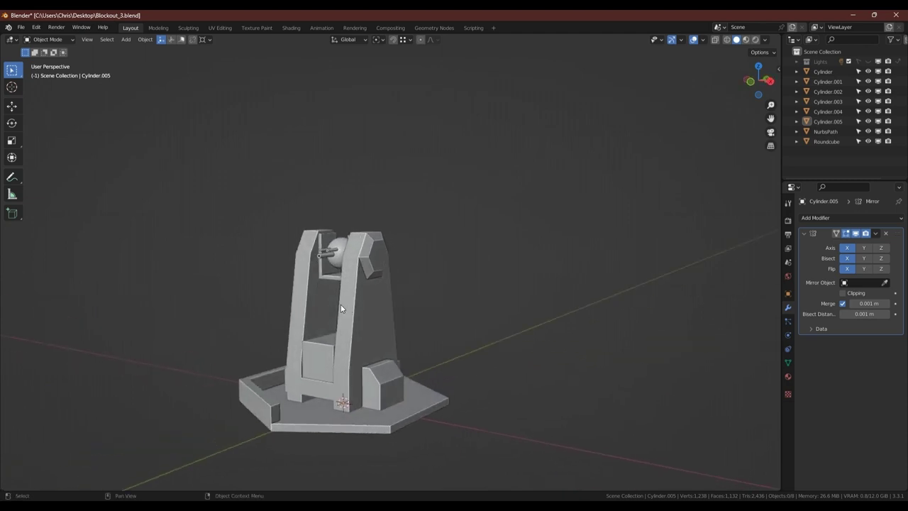
# - Loop-cut near the lower barrel's base and extrude the band along normals into a collar
pyautogui.scroll(3, 341, 305)
pyautogui.scroll(4, 331, 260)
pyautogui.click(369, 280)
pyautogui.press('Tab')
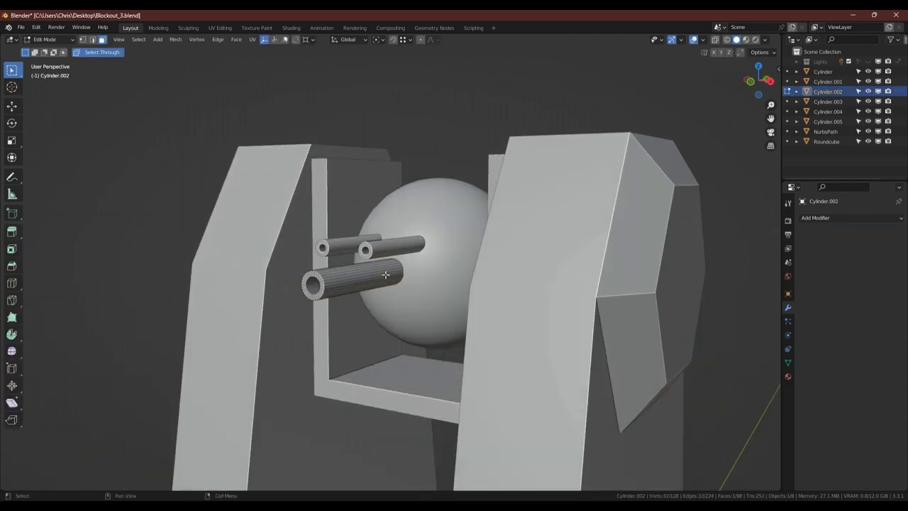
pyautogui.scroll(3, 369, 281)
pyautogui.hotkey('ctrl', 'r')
pyautogui.click(344, 287)
pyautogui.click(417, 269)
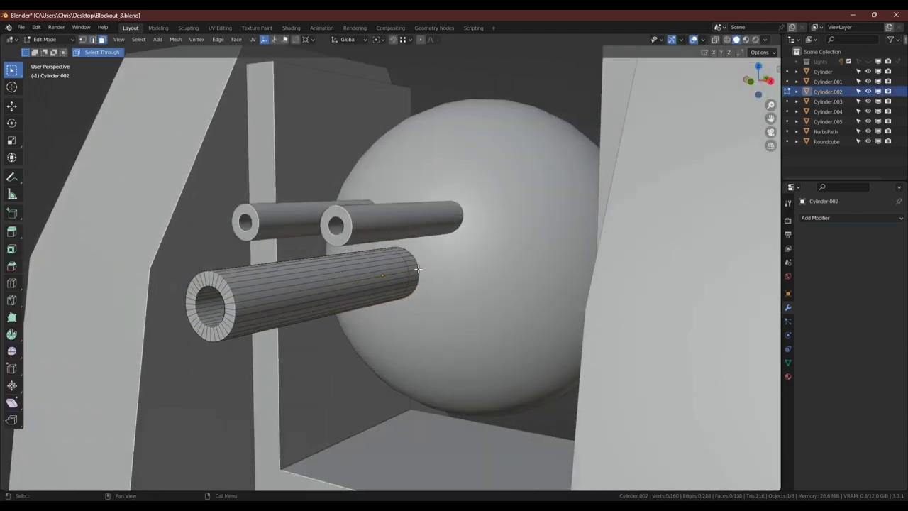
pyautogui.moveTo(12, 231); pyautogui.dragTo(71, 251)
pyautogui.moveTo(377, 308); pyautogui.dragTo(378, 306)
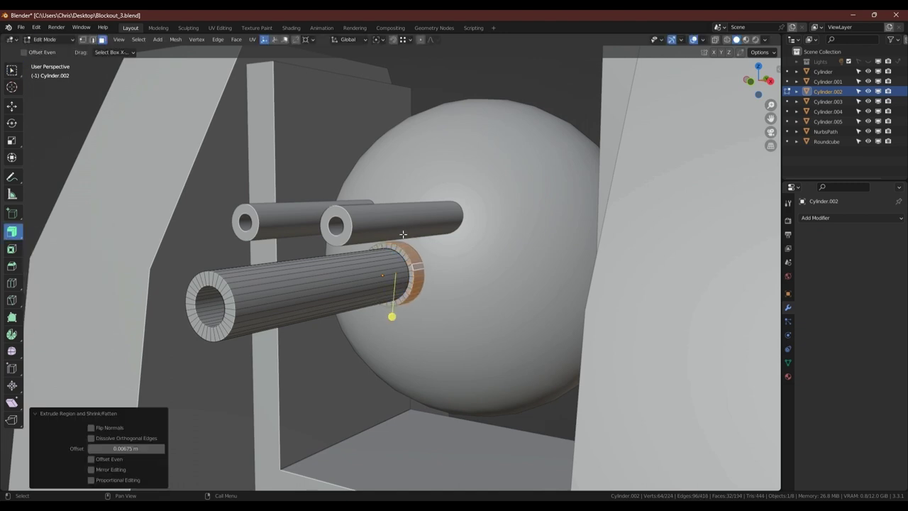
pyautogui.press('Tab')
# - Add a loop near the upper barrel's base and fatten it into a collar with Alt+S
pyautogui.click(270, 212)
pyautogui.moveTo(271, 211)
pyautogui.mouseDown(button='middle')
pyautogui.moveTo(353, 281)
pyautogui.moveTo(349, 269)
pyautogui.mouseUp(button='middle')
pyautogui.press('Tab')
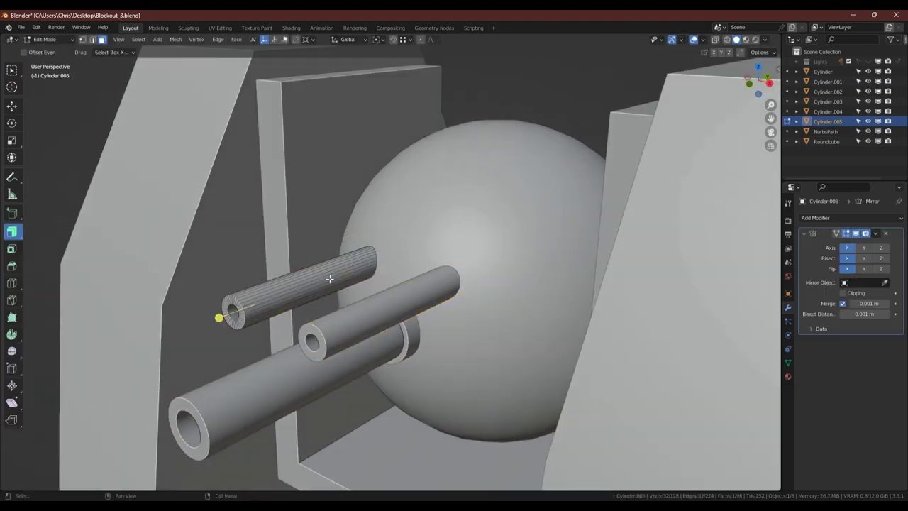
pyautogui.moveTo(330, 278); pyautogui.dragTo(380, 262)
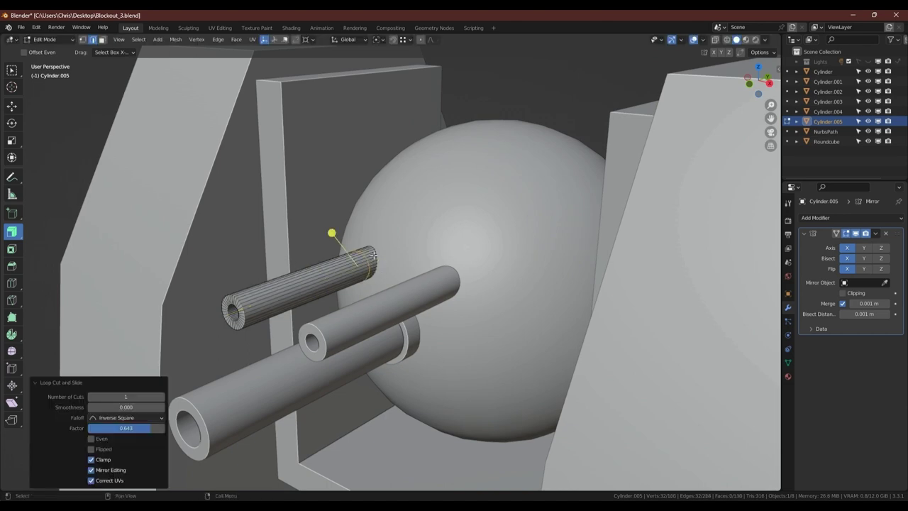
pyautogui.keyDown('alt'); pyautogui.click(338, 262); pyautogui.keyUp('alt')
pyautogui.hotkey('alt', 's')
pyautogui.click(340, 258)
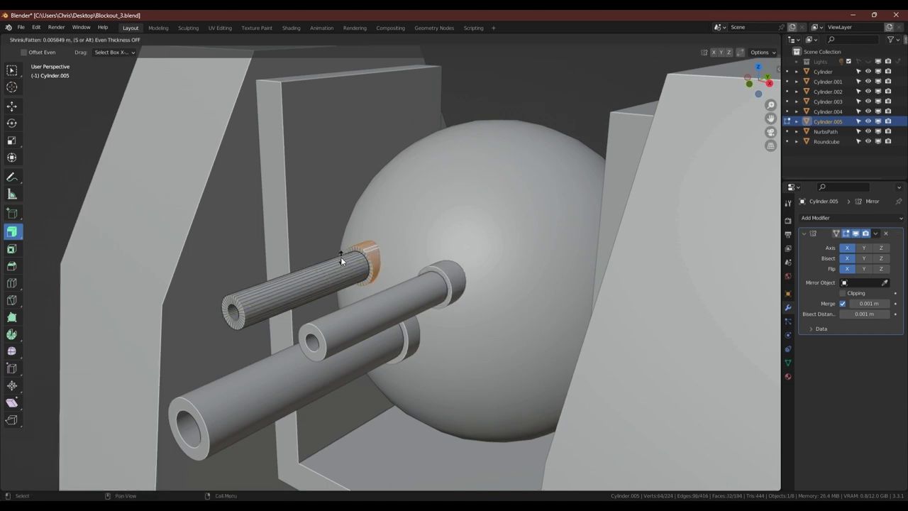
pyautogui.press('Tab')
# - Apply Cylinder.005's Mirror modifier so both upper barrels become real geometry
pyautogui.press('Tab')
pyautogui.moveTo(11, 69); pyautogui.dragTo(69, 157)
pyautogui.press('Tab')
pyautogui.scroll(-5, 402, 326)
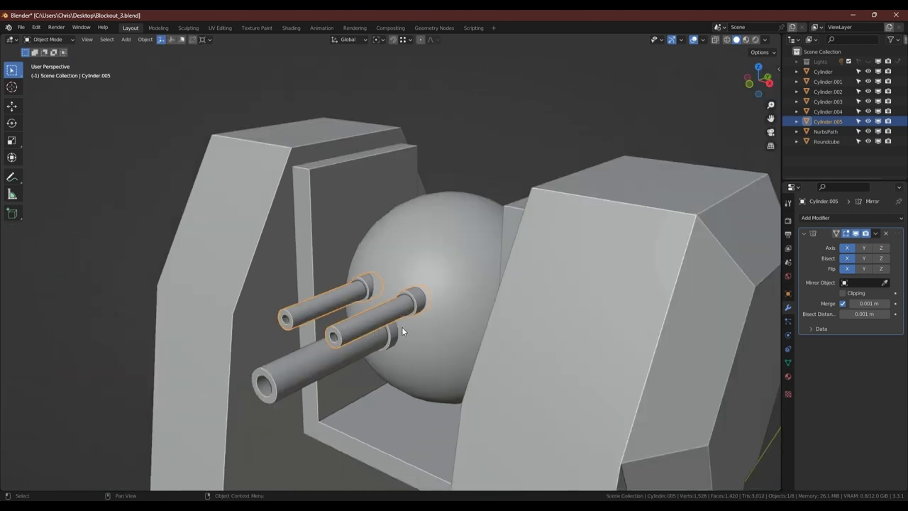
pyautogui.hotkey('ctrl', 'a')
pyautogui.moveTo(318, 297)
pyautogui.mouseDown(button='middle')
pyautogui.moveTo(313, 240)
pyautogui.moveTo(269, 235)
pyautogui.mouseUp(button='middle')
# - Loop-cut the right pillar at its centre and bevel the loop into a 0.0604 m strip
pyautogui.scroll(-5, 270, 235)
pyautogui.hotkey('alt', 'a')
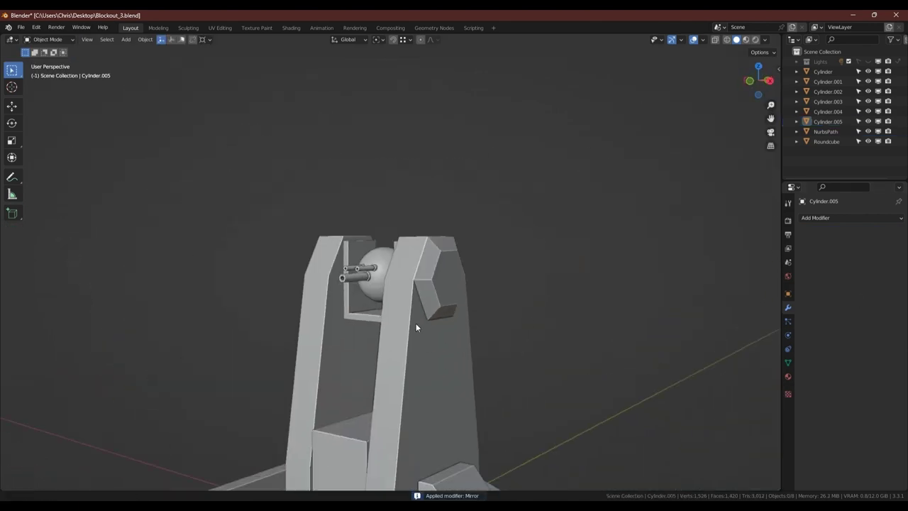
pyautogui.keyDown('shift'); pyautogui.moveTo(416, 324); pyautogui.dragTo(400, 205, button='middle'); pyautogui.keyUp('shift')
pyautogui.scroll(2, 417, 271)
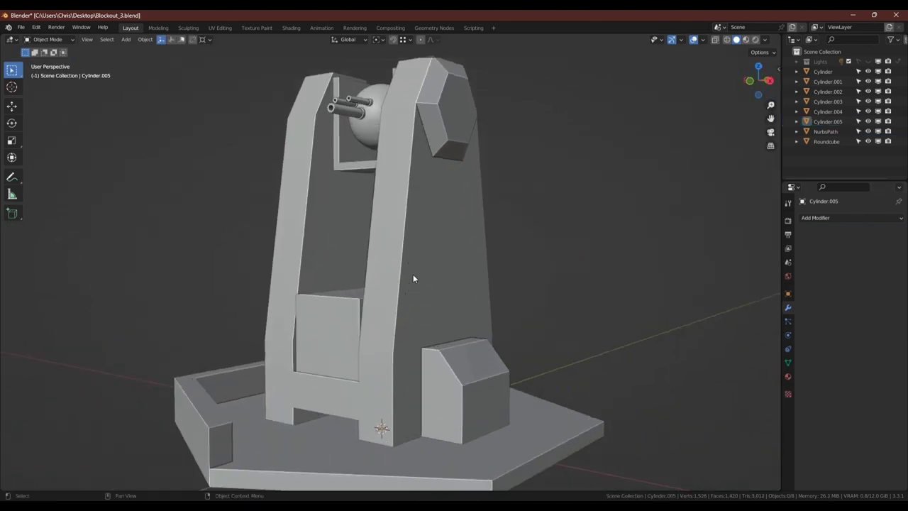
pyautogui.moveTo(413, 274)
pyautogui.mouseDown(button='middle')
pyautogui.moveTo(378, 268)
pyautogui.moveTo(441, 261)
pyautogui.mouseUp(button='middle')
pyautogui.click(390, 378)
pyautogui.press('Tab')
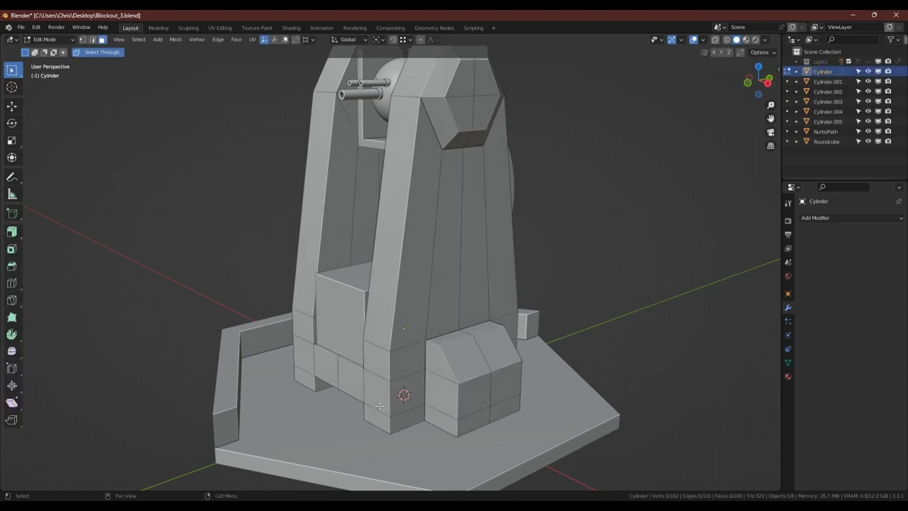
pyautogui.moveTo(391, 379); pyautogui.dragTo(376, 419, button='middle')
pyautogui.hotkey('ctrl', 'r')
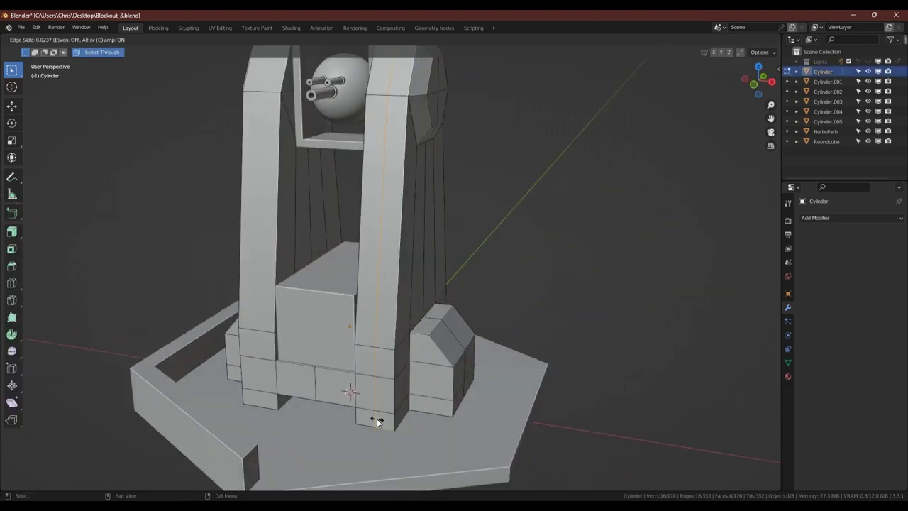
pyautogui.click(377, 419)
pyautogui.hotkey('ctrl', 'b')
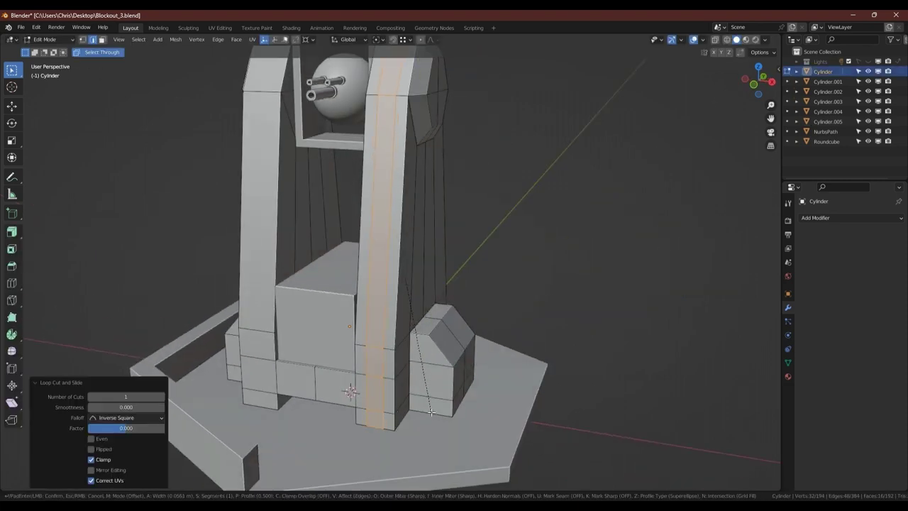
pyautogui.click(431, 411)
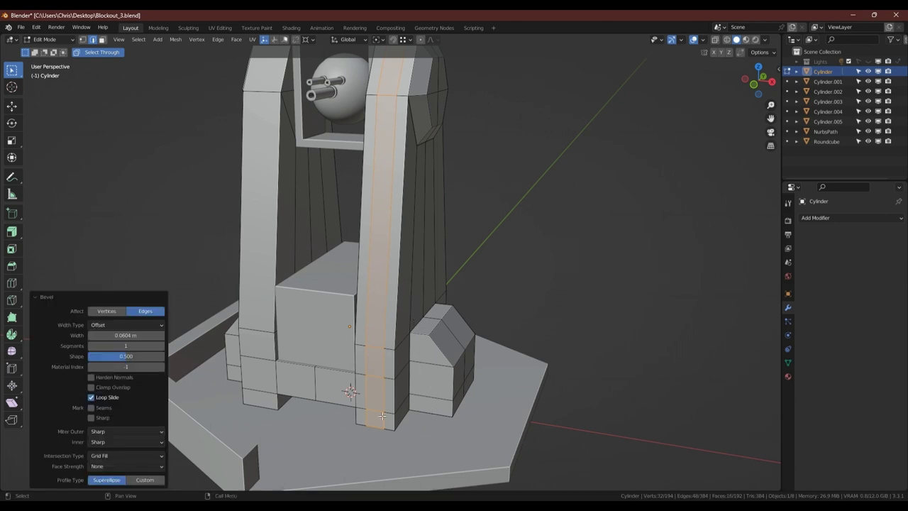
# - Extrude the small face at the pillar's base down about 0.12 m as a foot
pyautogui.click(377, 418)
pyautogui.scroll(3, 383, 412)
pyautogui.press('e')
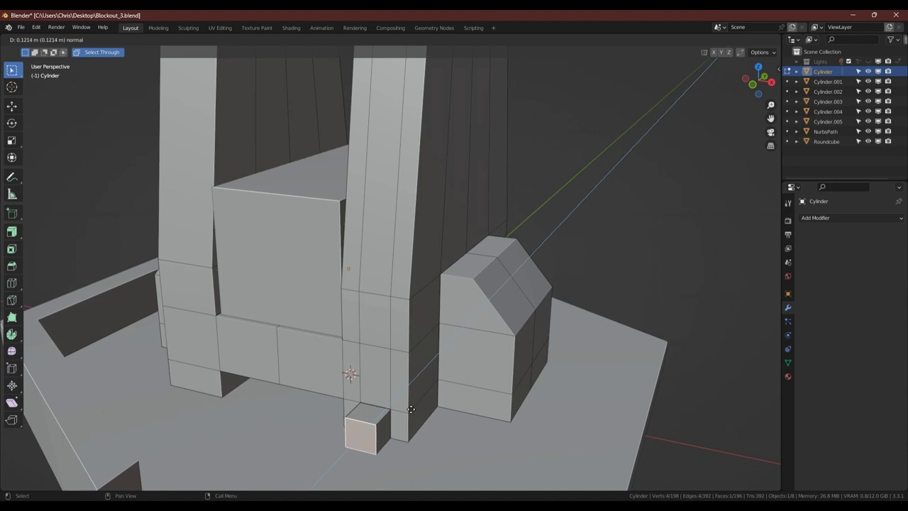
# - Bevel the small square foot's vertices to round it into a short cylinder
pyautogui.click(381, 424)
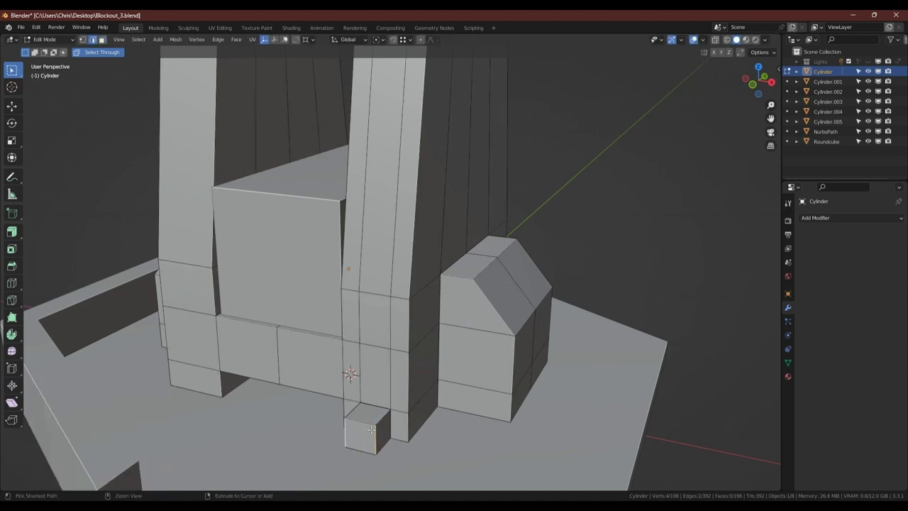
pyautogui.hotkey('ctrl', 'b')
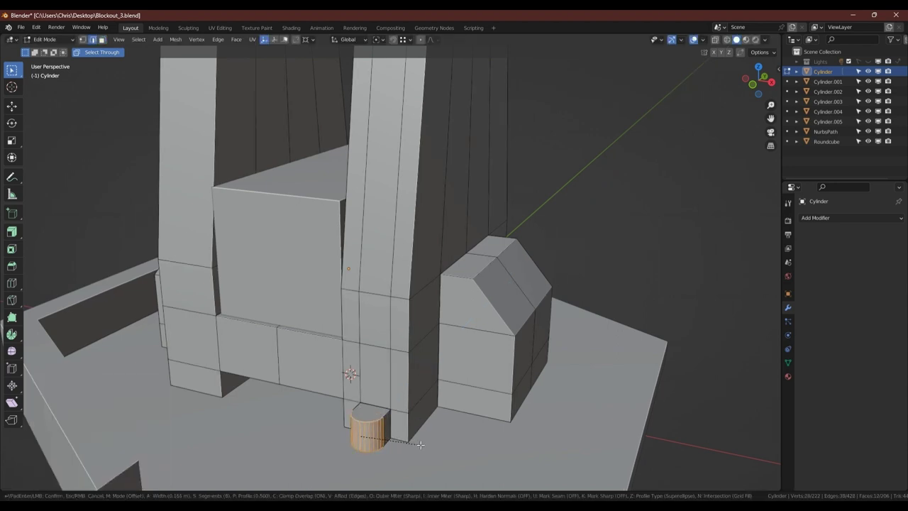
pyautogui.click(422, 445)
# - Merge all overlapping pillar vertices by distance
pyautogui.press('a')
pyautogui.press('m')
pyautogui.click(434, 450)
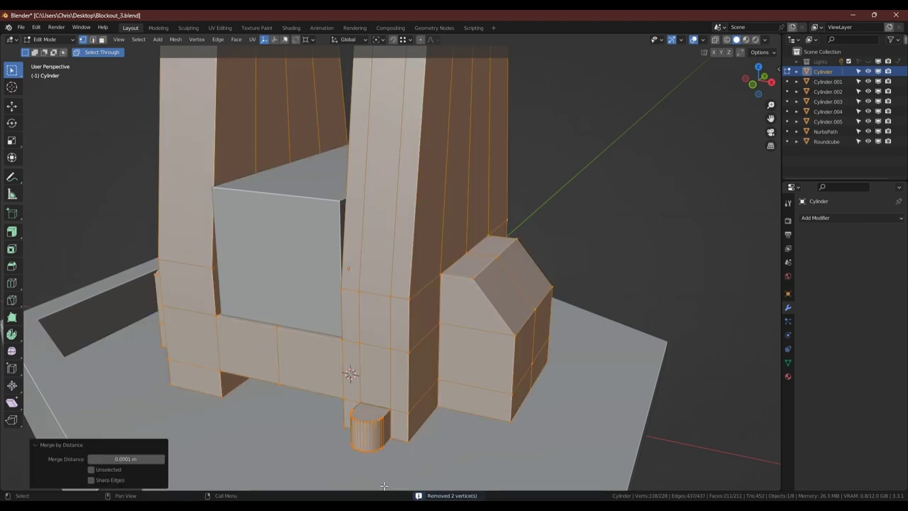
pyautogui.scroll(-4, 449, 239)
pyautogui.press('Tab')
pyautogui.moveTo(477, 267); pyautogui.dragTo(485, 268, button='middle')
pyautogui.scroll(5, 485, 269)
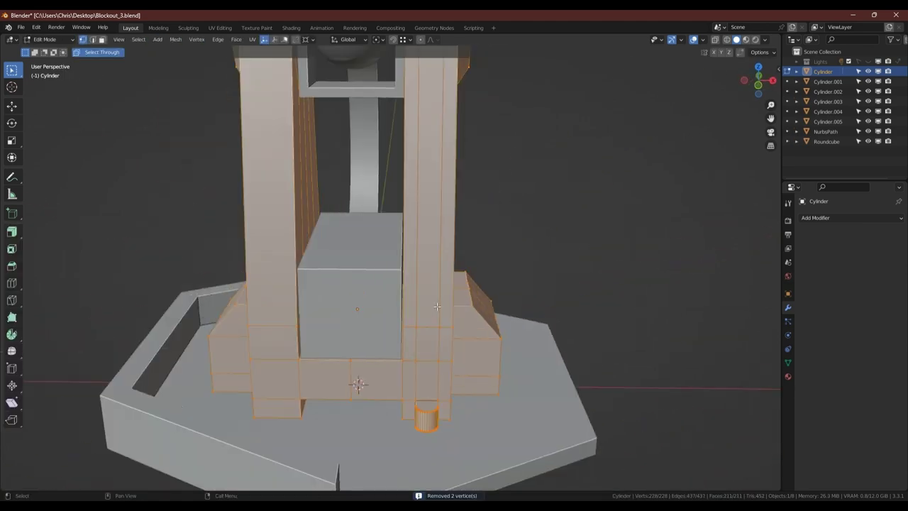
pyautogui.scroll(3, 429, 424)
pyautogui.scroll(-2, 430, 423)
# - Add a loop cut across the pillar and select the edge just above the foot
pyautogui.press('Tab')
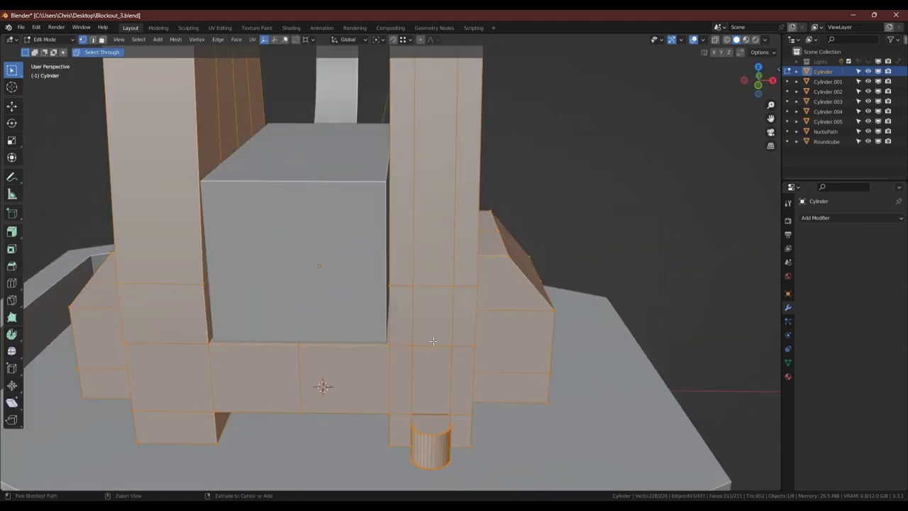
pyautogui.hotkey('ctrl', 'r')
pyautogui.click(432, 341)
pyautogui.scroll(3, 440, 428)
pyautogui.click(441, 428)
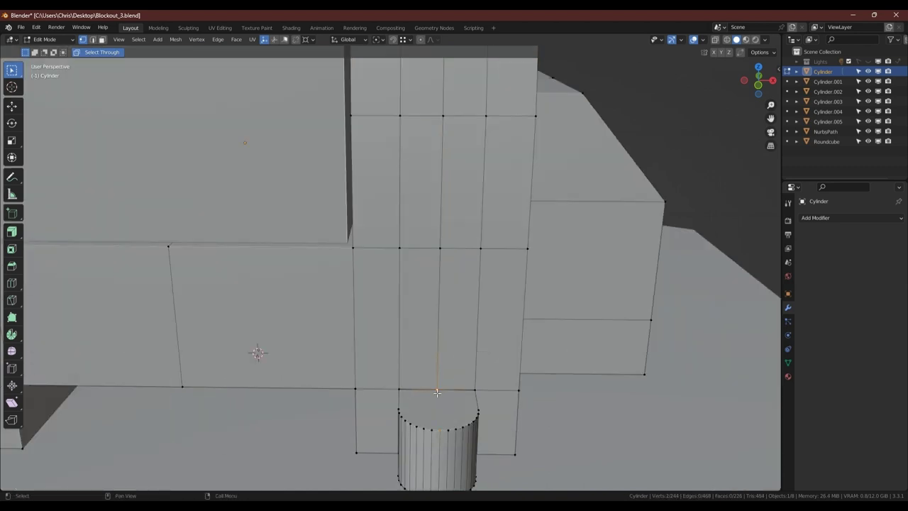
# - Select a vertex on the model's underside, then return to Object Mode
pyautogui.moveTo(404, 406); pyautogui.dragTo(440, 193, button='middle')
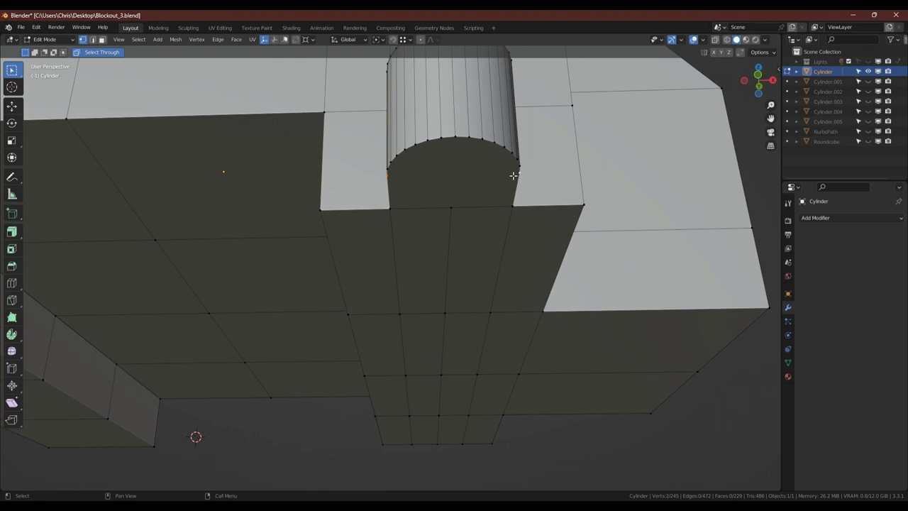
pyautogui.click(452, 207)
pyautogui.press('Tab')
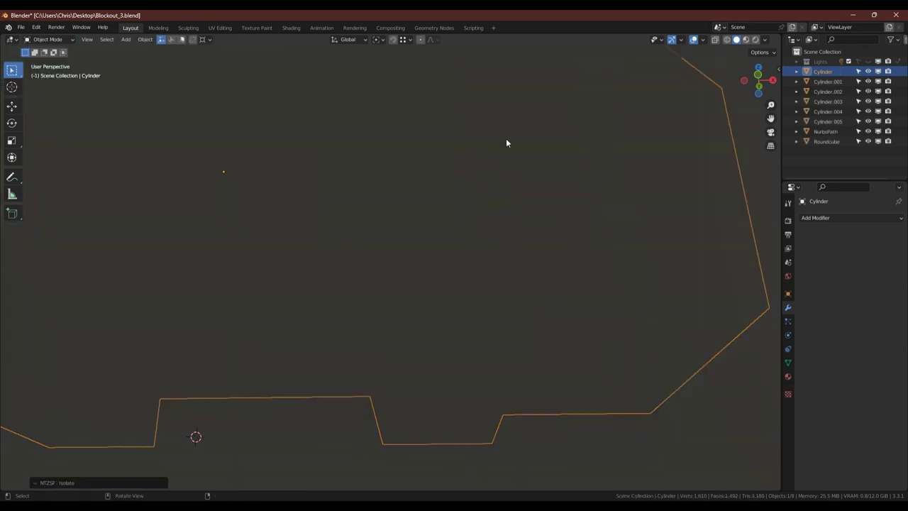
pyautogui.scroll(-5, 506, 138)
# - Mirror the pillar frame on X and Y and apply the modifier, giving a foot under each pillar
pyautogui.press('q')
pyautogui.click(487, 304)
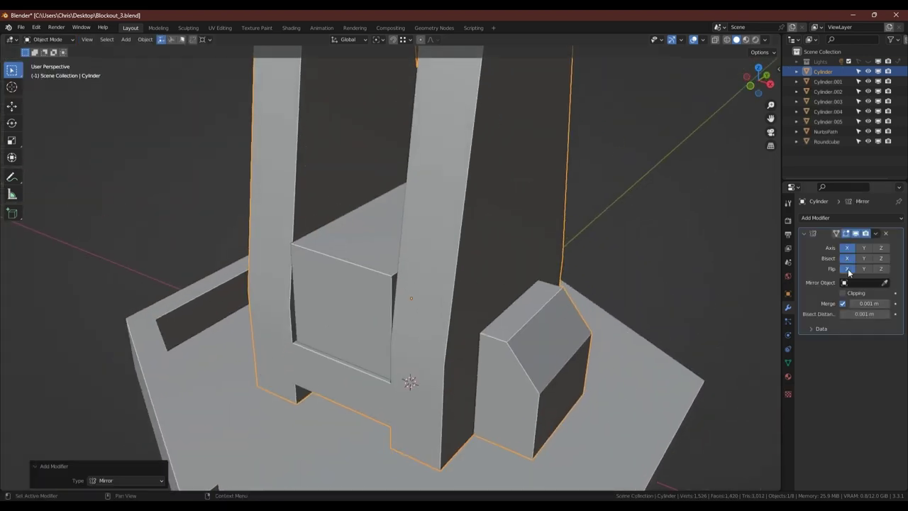
pyautogui.moveTo(440, 234); pyautogui.dragTo(496, 233, button='middle')
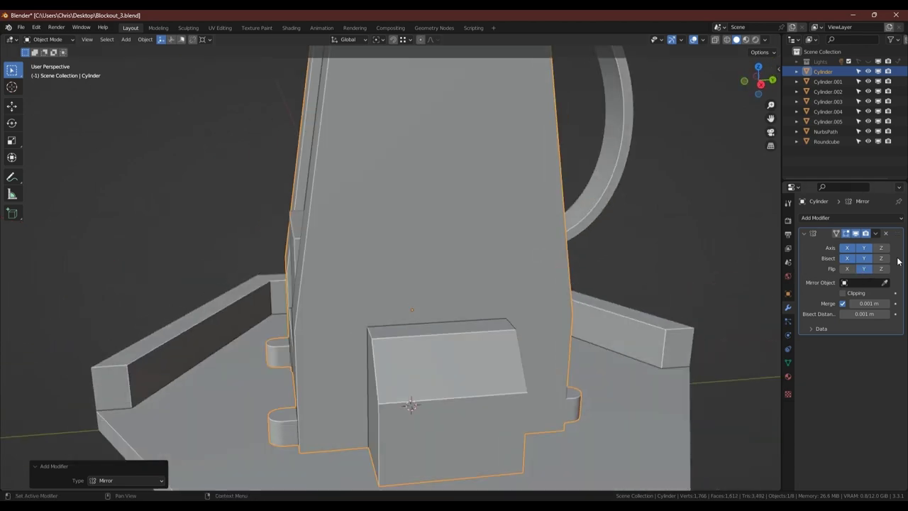
pyautogui.hotkey('ctrl', 'a')
pyautogui.scroll(-4, 461, 241)
pyautogui.moveTo(439, 255); pyautogui.dragTo(508, 257, button='middle')
pyautogui.scroll(4, 508, 257)
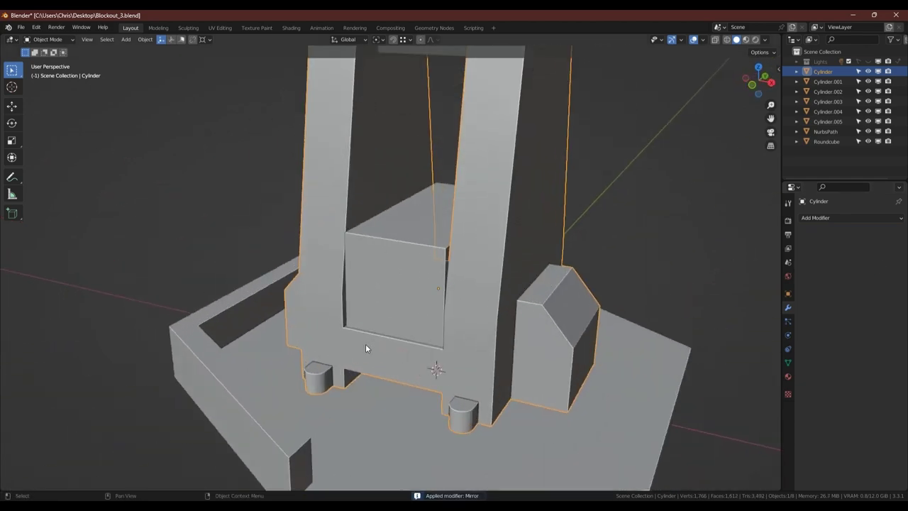
pyautogui.scroll(-3, 365, 344)
# - Edge-slide a wall-end edge of the hexagonal base rim to a tapered finish
pyautogui.click(322, 414)
pyautogui.press('Tab')
pyautogui.moveTo(322, 412)
pyautogui.mouseDown(button='middle')
pyautogui.moveTo(369, 398)
pyautogui.moveTo(115, 288)
pyautogui.moveTo(334, 316)
pyautogui.moveTo(275, 327)
pyautogui.moveTo(412, 318)
pyautogui.moveTo(482, 334)
pyautogui.moveTo(309, 329)
pyautogui.moveTo(282, 286)
pyautogui.mouseUp(button='middle')
pyautogui.scroll(3, 369, 397)
pyautogui.click(419, 400)
pyautogui.scroll(4, 419, 399)
pyautogui.scroll(-5, 116, 288)
pyautogui.press('g')
pyautogui.press('g')
pyautogui.click(331, 315)
pyautogui.press('Tab')
# - Select the right-hand barrel and view the area beneath the sphere
pyautogui.scroll(4, 345, 339)
pyautogui.scroll(-3, 339, 332)
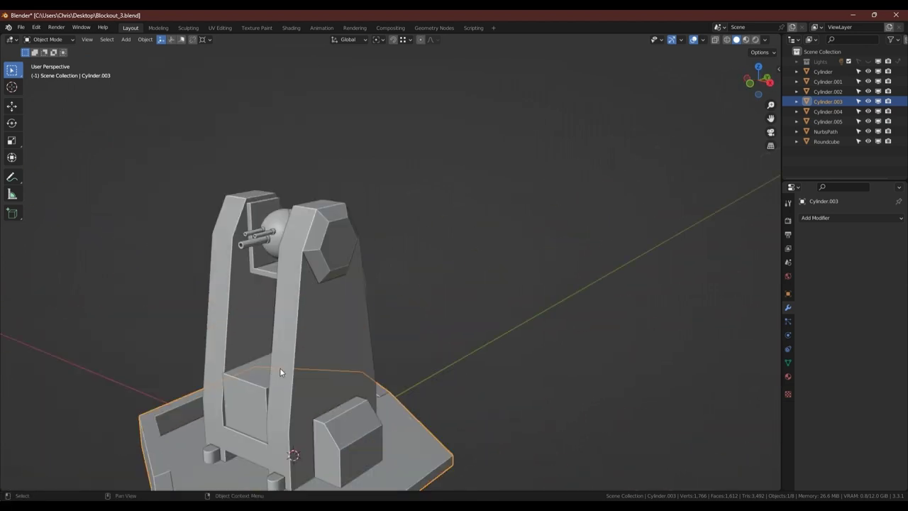
pyautogui.scroll(2, 266, 234)
pyautogui.scroll(2, 267, 235)
pyautogui.scroll(2, 270, 238)
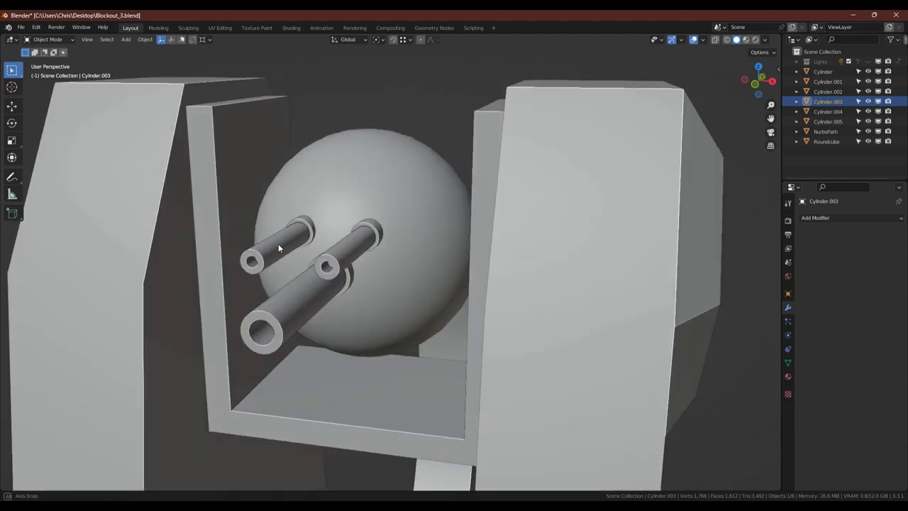
pyautogui.scroll(1, 278, 243)
pyautogui.click(370, 263)
pyautogui.moveTo(370, 263)
pyautogui.mouseDown(button='middle')
pyautogui.moveTo(359, 373)
pyautogui.moveTo(416, 289)
pyautogui.moveTo(383, 245)
pyautogui.moveTo(379, 261)
pyautogui.mouseUp(button='middle')
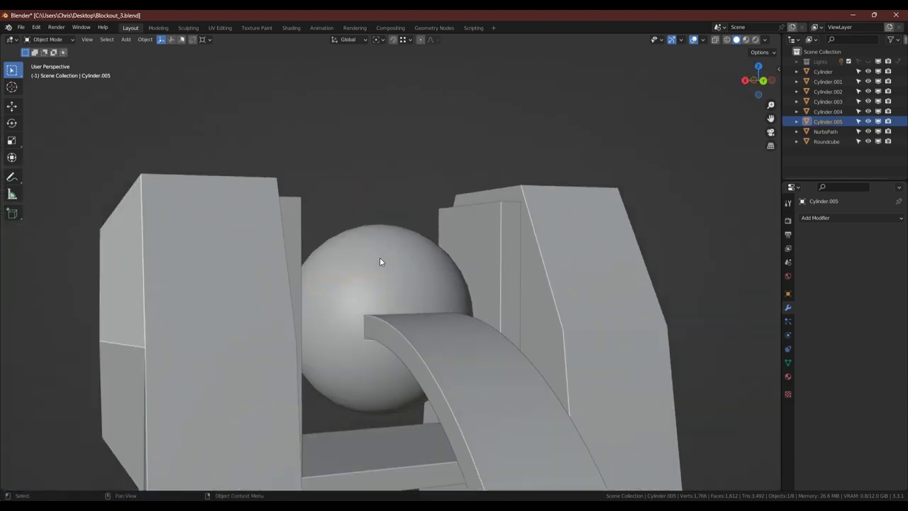
# - Enter Edit Mode on the NurbsPath cable and select all its geometry
pyautogui.scroll(-3, 380, 262)
pyautogui.click(448, 368)
pyautogui.press('Tab')
pyautogui.moveTo(448, 368); pyautogui.dragTo(387, 214, button='middle')
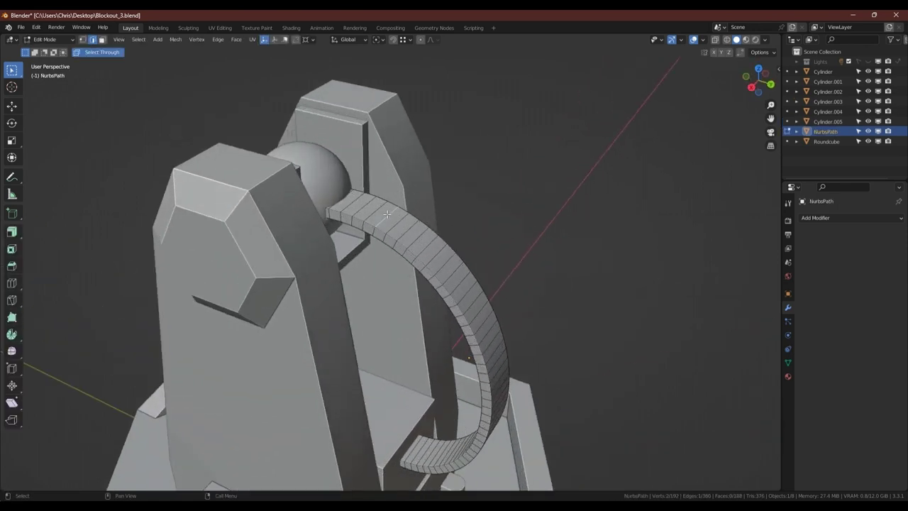
pyautogui.doubleClick(387, 215)
pyautogui.press('n')
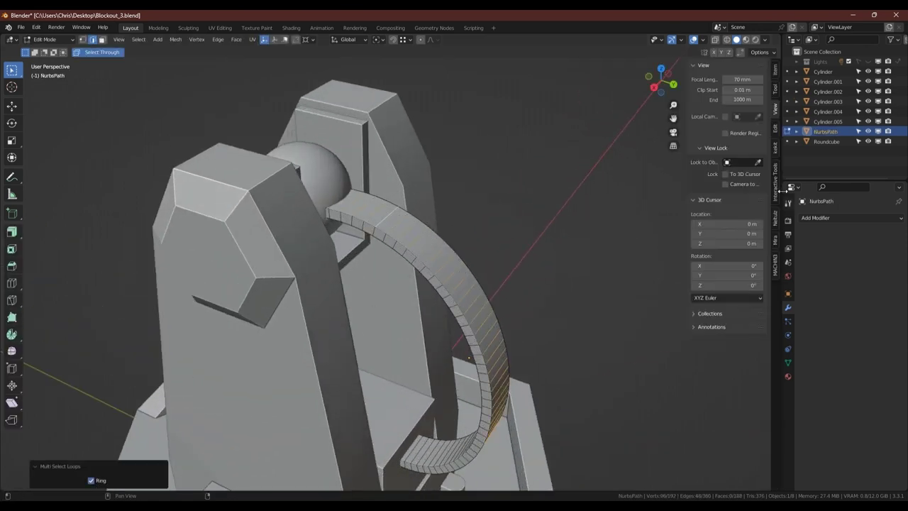
pyautogui.click(717, 152)
pyautogui.press('n')
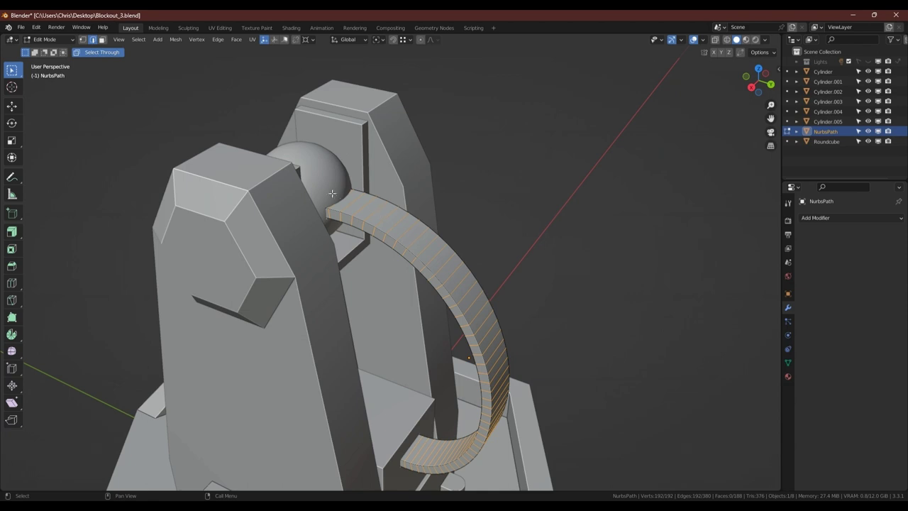
# - Check the cable in local view, then bevel its edges with one segment, about 0.0055 m wide
pyautogui.press('KP_Divide')
pyautogui.scroll(3, 350, 205)
pyautogui.moveTo(351, 205); pyautogui.dragTo(421, 401, button='middle')
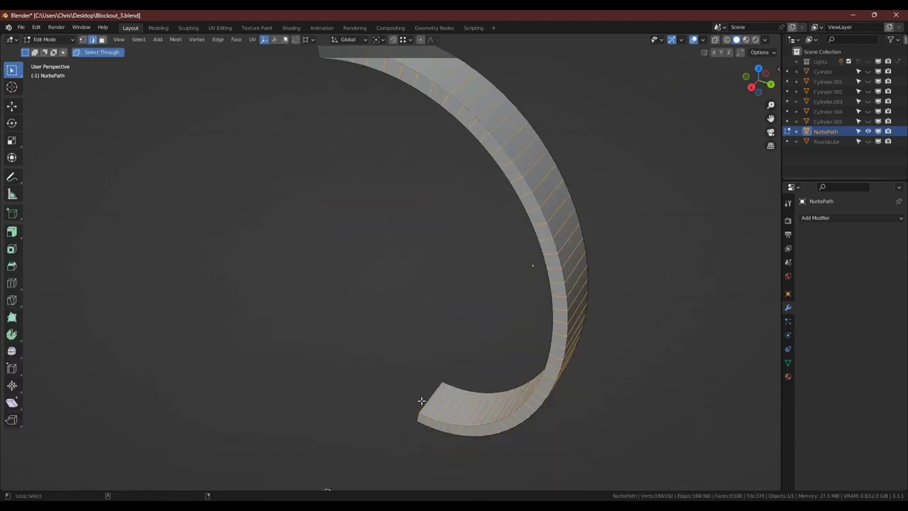
pyautogui.press('Tab')
pyautogui.press('KP_Divide')
pyautogui.press('Tab')
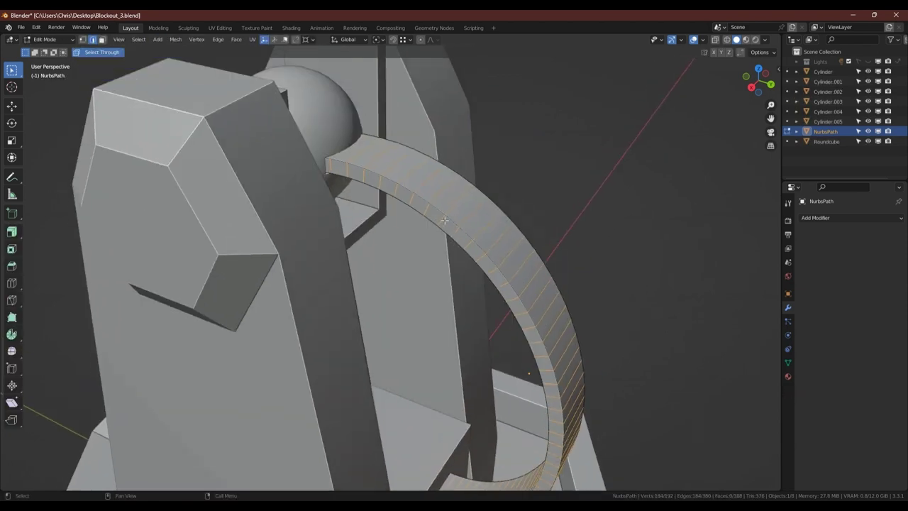
pyautogui.hotkey('ctrl', 'b')
pyautogui.scroll(-7, 472, 215)
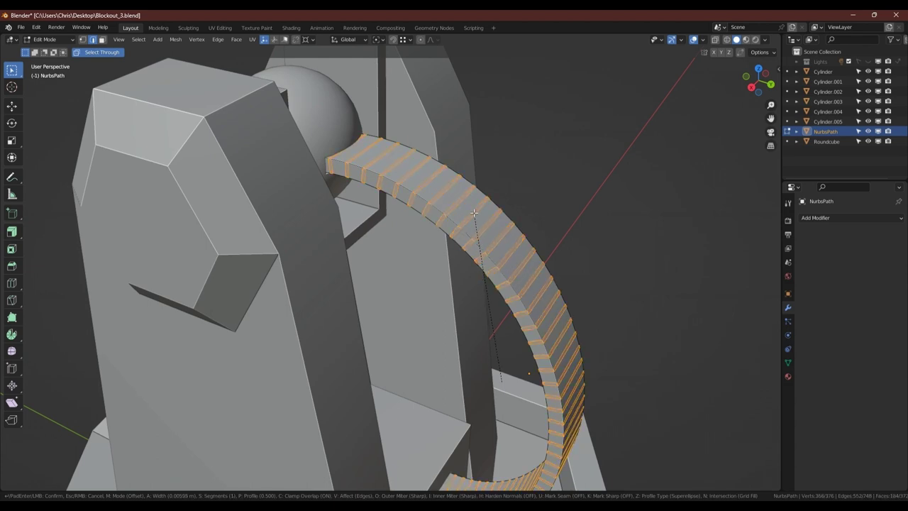
# - Confirm the arch edge bevel and extrude the arch faces slightly outward with even thickness
pyautogui.click(475, 212)
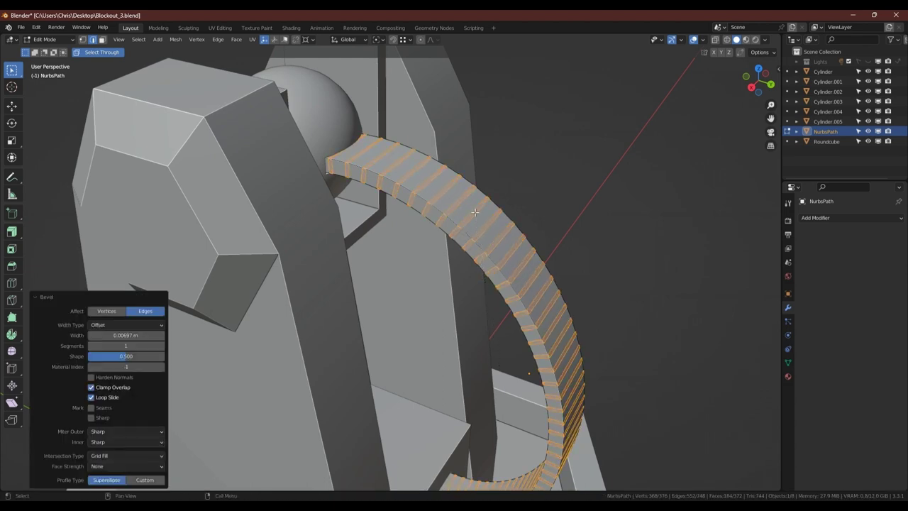
pyautogui.press('3')
pyautogui.click(10, 235)
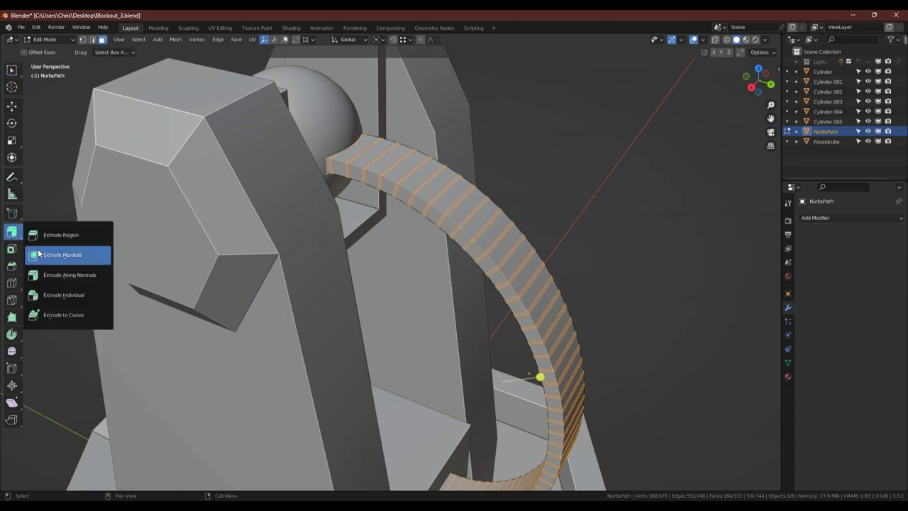
pyautogui.moveTo(539, 376); pyautogui.dragTo(533, 375)
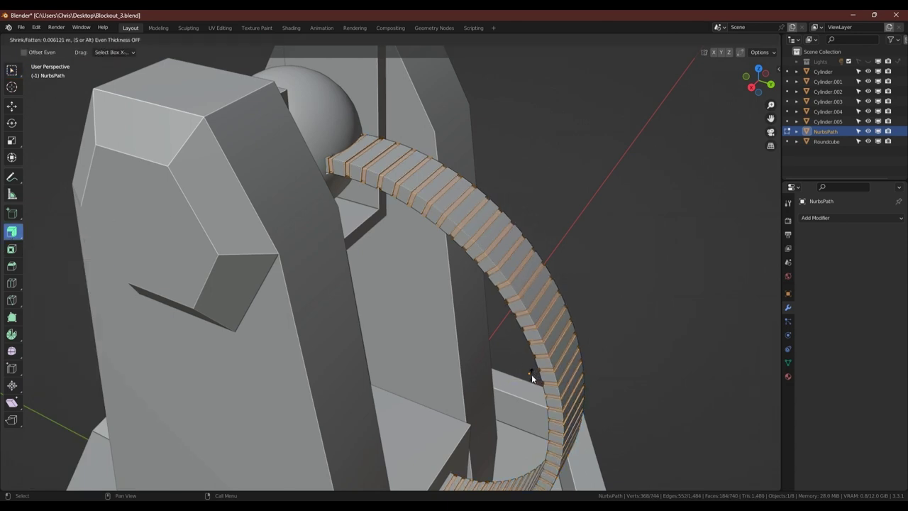
pyautogui.press('alt')
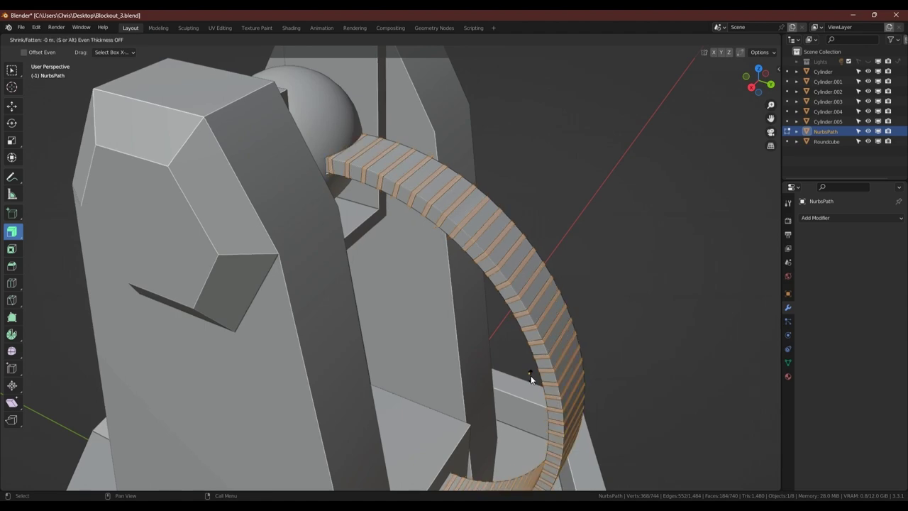
pyautogui.click(530, 374)
# - Return to Object Mode and select the tower body
pyautogui.click(46, 39)
pyautogui.click(64, 71)
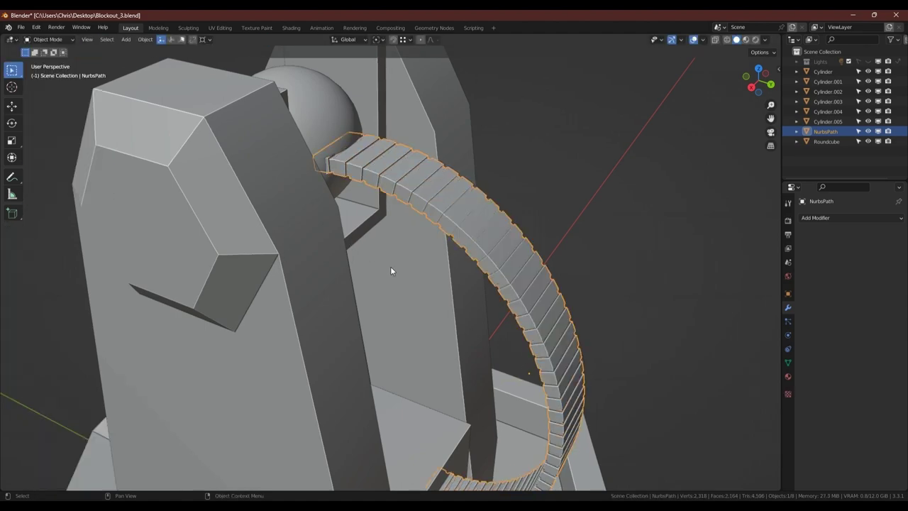
pyautogui.moveTo(390, 266)
pyautogui.mouseDown(button='middle')
pyautogui.moveTo(310, 194)
pyautogui.moveTo(398, 239)
pyautogui.mouseUp(button='middle')
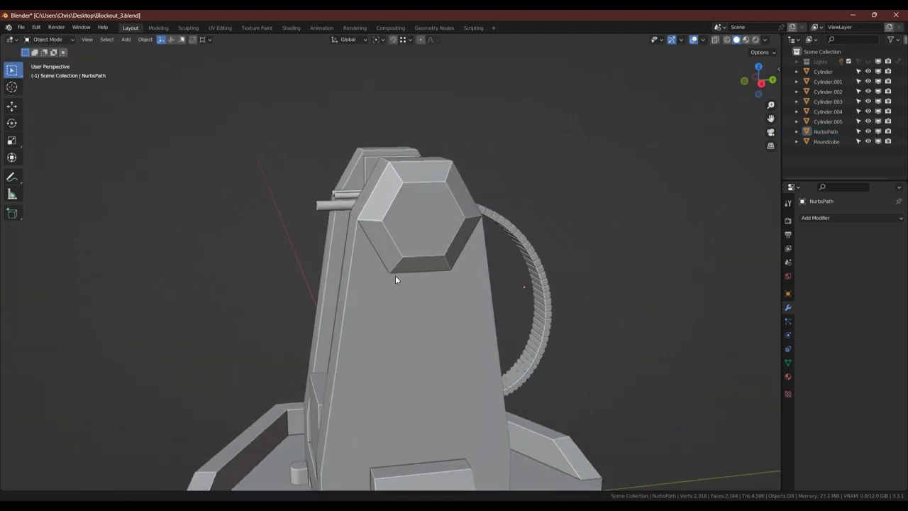
pyautogui.click(398, 239)
# - Inset the tower's hexagonal cap faces and extrude the inner hexagon inward as a socket
pyautogui.press('Tab')
pyautogui.scroll(2, 398, 239)
pyautogui.keyDown('ctrl'); pyautogui.keyDown('shift'); pyautogui.click(426, 249); pyautogui.keyUp('shift'); pyautogui.keyUp('ctrl')
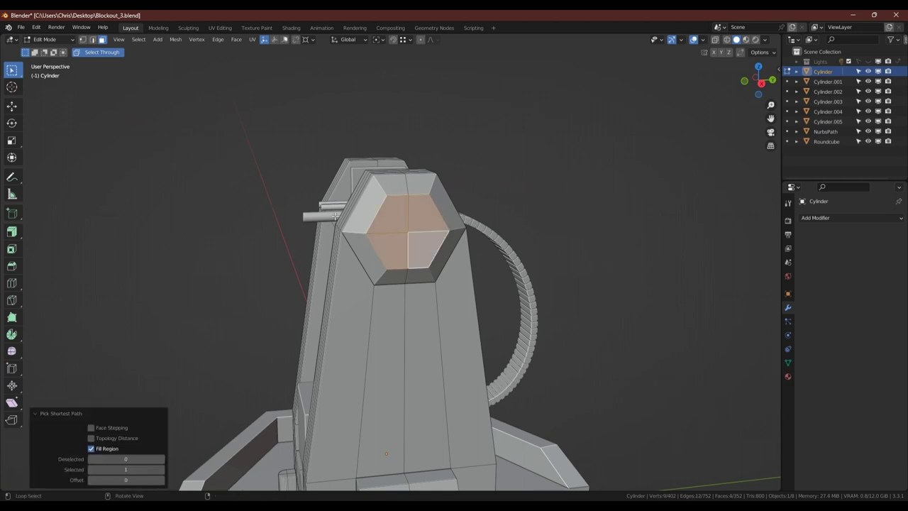
pyautogui.moveTo(335, 216); pyautogui.dragTo(531, 217, button='middle')
pyautogui.press('i')
pyautogui.click(515, 212)
pyautogui.press('e')
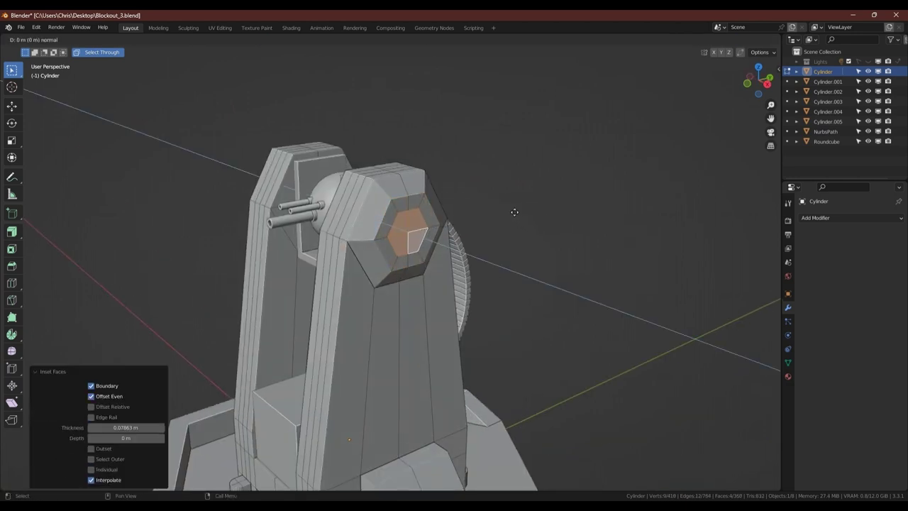
pyautogui.click(509, 212)
pyautogui.press('Tab')
pyautogui.scroll(-3, 422, 230)
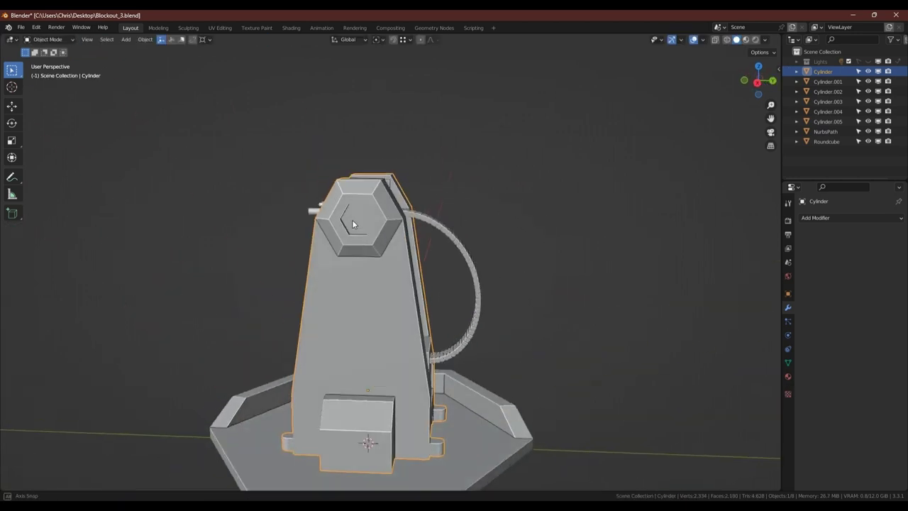
pyautogui.scroll(2, 386, 312)
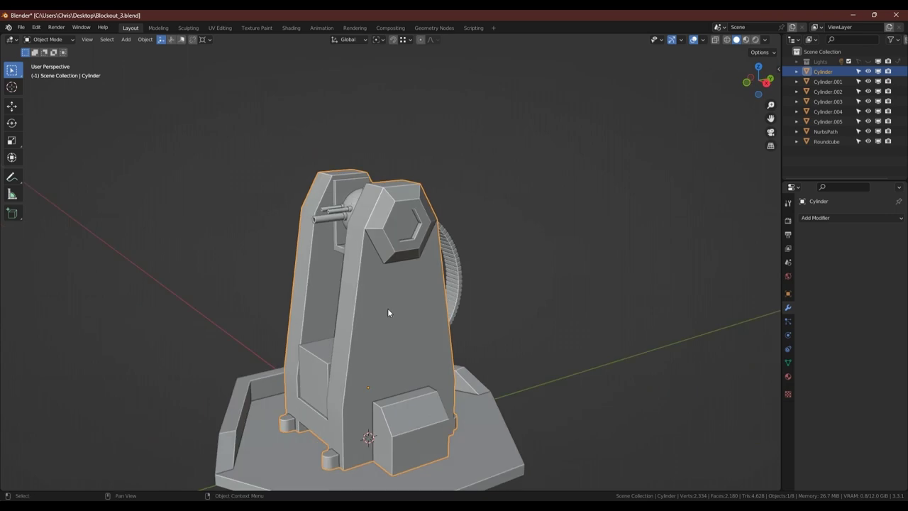
# - Add a cylinder mesh with 4 vertices
pyautogui.hotkey('shift', 'a')
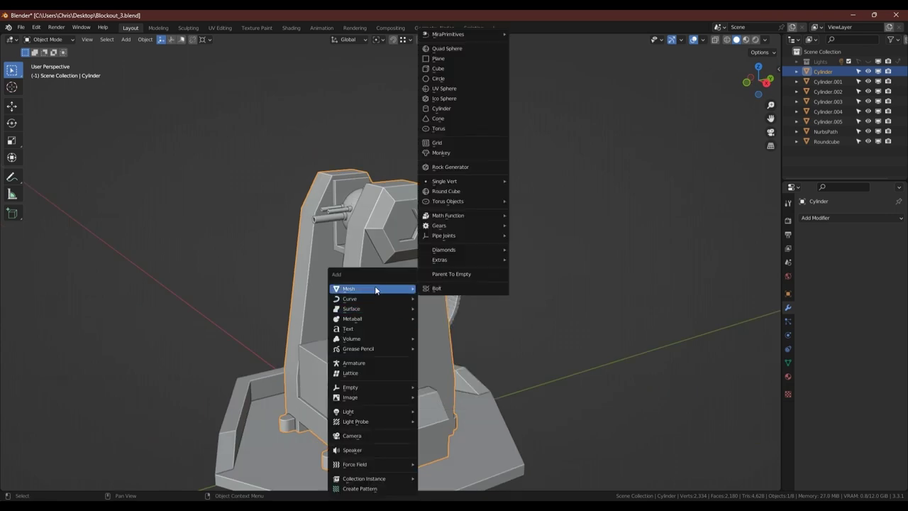
pyautogui.click(454, 110)
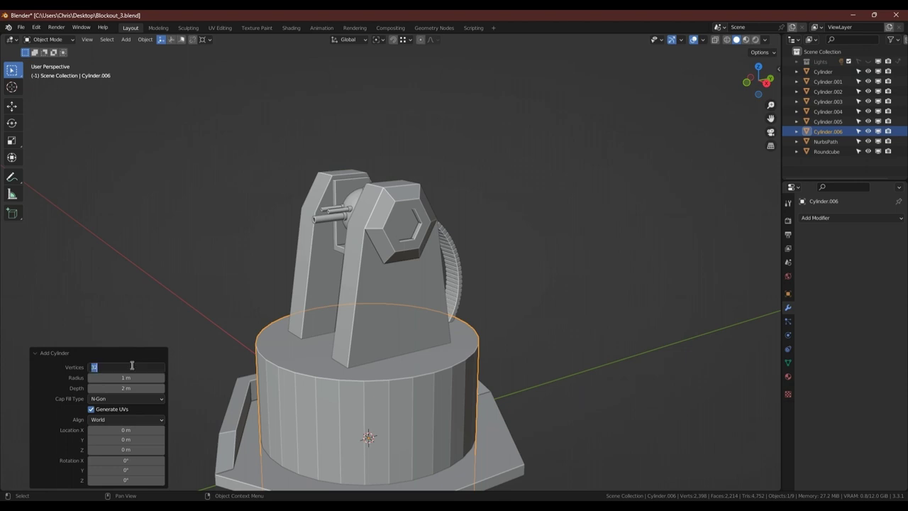
pyautogui.write('4')
pyautogui.press('Return')
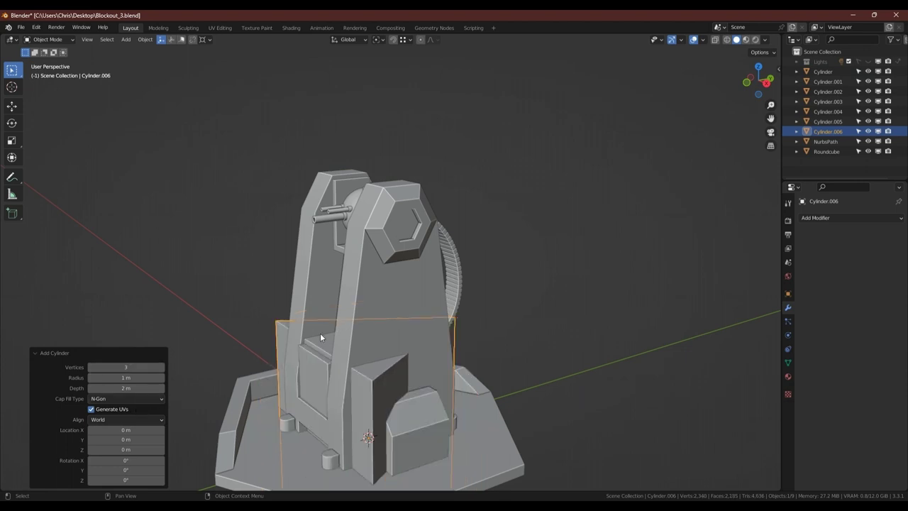
# - Rotate the prism 90° about Y and 30° about X
pyautogui.keyDown('shift'); pyautogui.moveTo(432, 359); pyautogui.dragTo(345, 307, button='middle'); pyautogui.keyUp('shift')
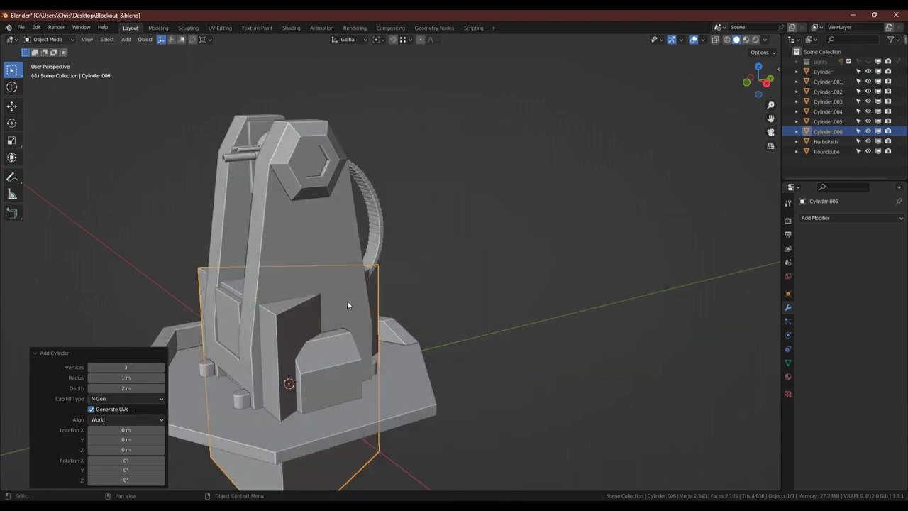
pyautogui.write('ry90')
pyautogui.press('Return')
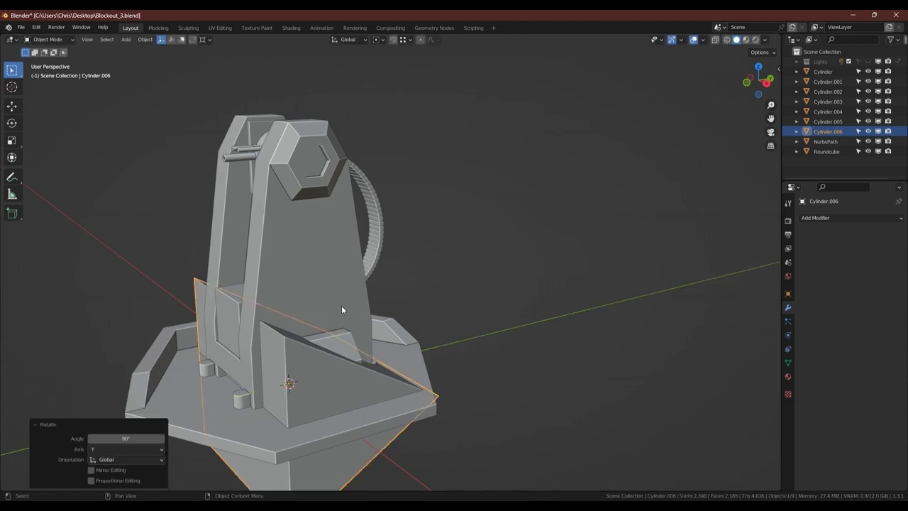
pyautogui.write('rx60')
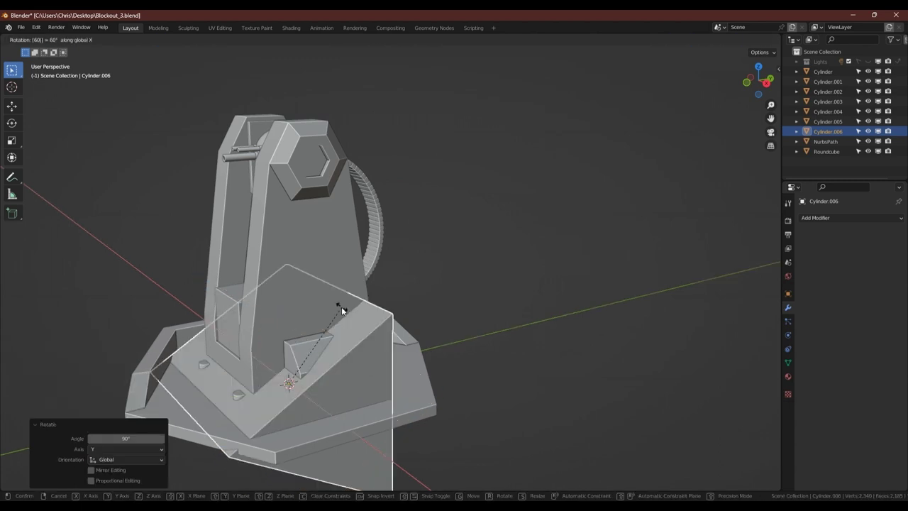
pyautogui.press('BackSpace')
pyautogui.press('BackSpace')
pyautogui.write('12')
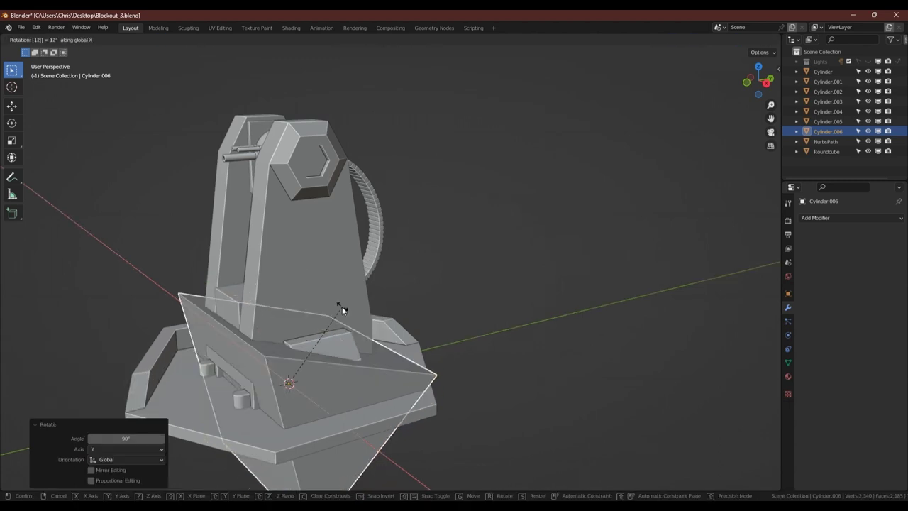
pyautogui.write('0')
pyautogui.press('Escape')
pyautogui.scroll(-3, 340, 323)
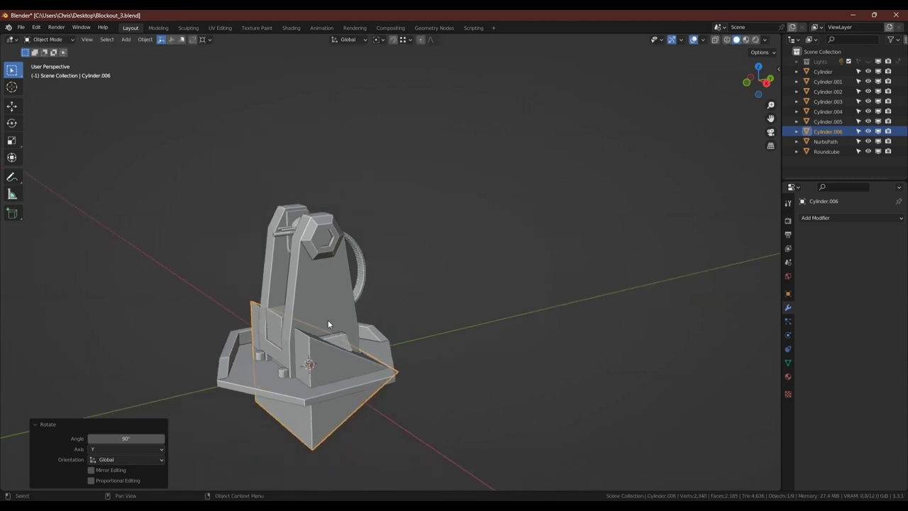
pyautogui.write('rx30')
pyautogui.press('Return')
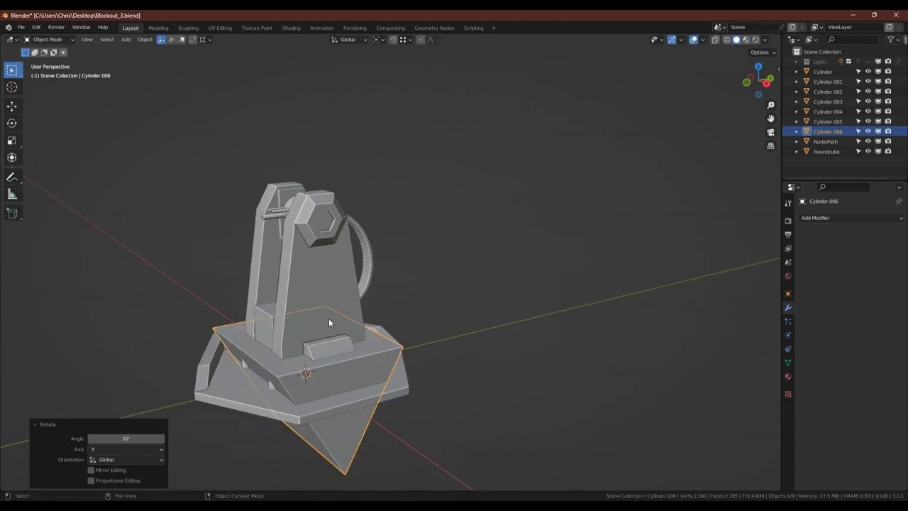
pyautogui.scroll(1, 319, 348)
pyautogui.scroll(1, 316, 335)
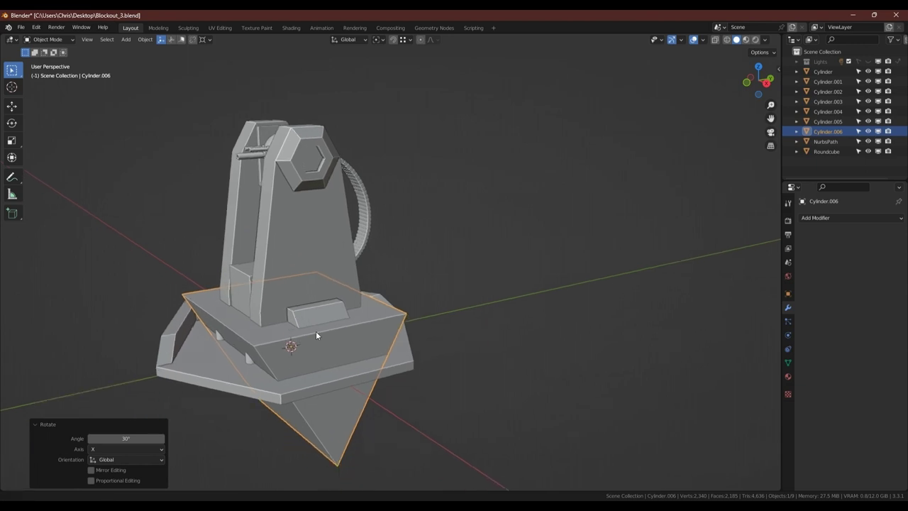
# - Raise the prism 1.3172 m on Z and scale it to 0.315
pyautogui.press('g')
pyautogui.press('z')
pyautogui.click(341, 211)
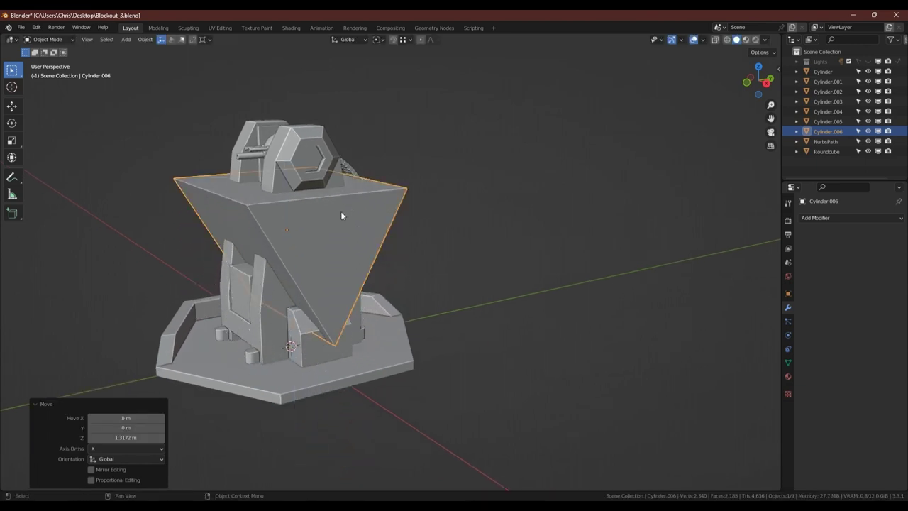
pyautogui.press('s')
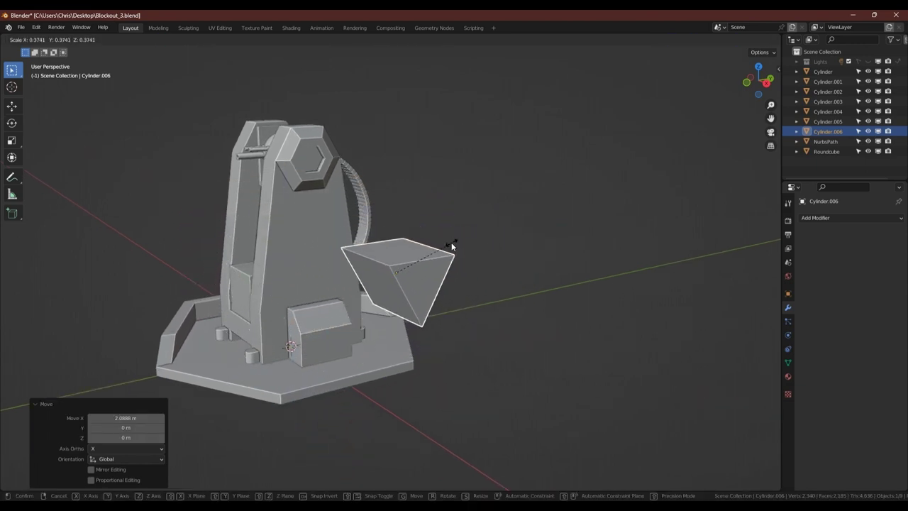
pyautogui.click(440, 244)
pyautogui.scroll(2, 389, 248)
pyautogui.moveTo(389, 246)
pyautogui.mouseDown(button='middle')
pyautogui.moveTo(380, 253)
pyautogui.moveTo(411, 230)
pyautogui.moveTo(394, 286)
pyautogui.mouseUp(button='middle')
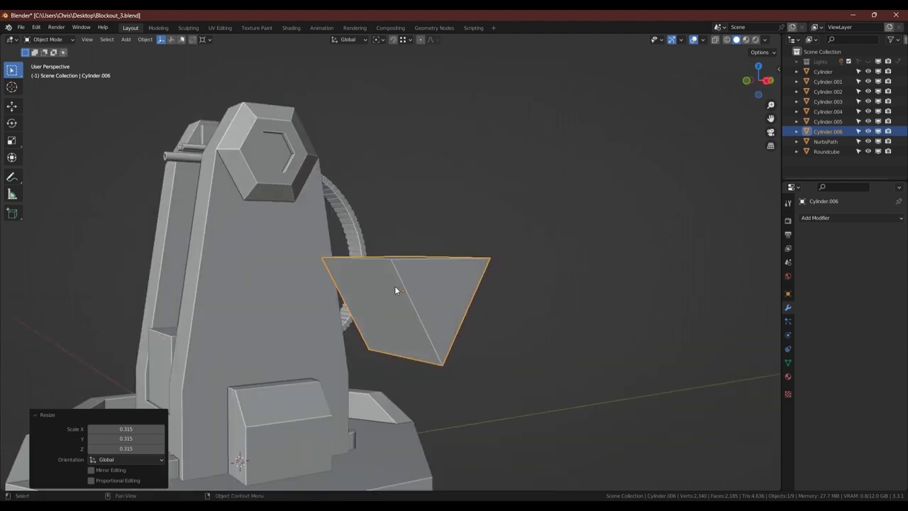
# - Bevel the prism's end edges in Edit Mode
pyautogui.press('Tab')
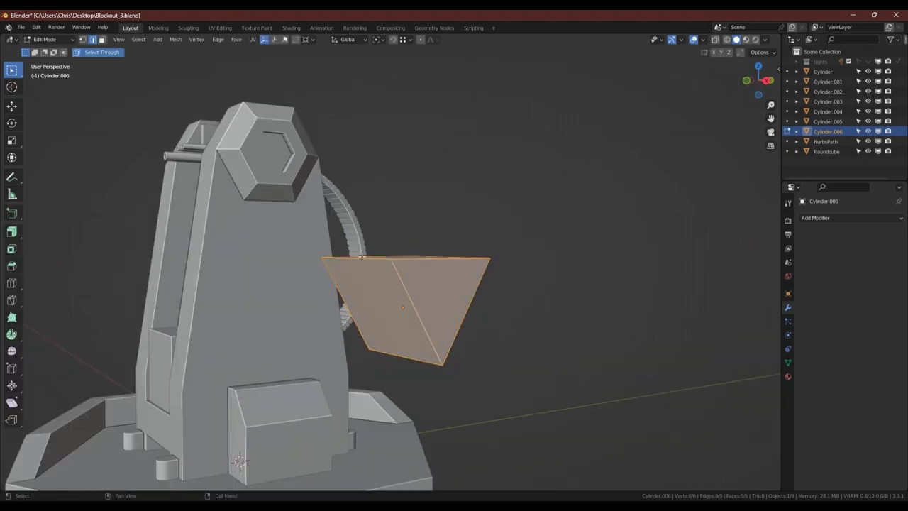
pyautogui.moveTo(464, 346); pyautogui.dragTo(426, 243, button='middle')
pyautogui.keyDown('alt'); pyautogui.click(426, 242); pyautogui.keyUp('alt')
pyautogui.moveTo(418, 296); pyautogui.dragTo(421, 289, button='middle')
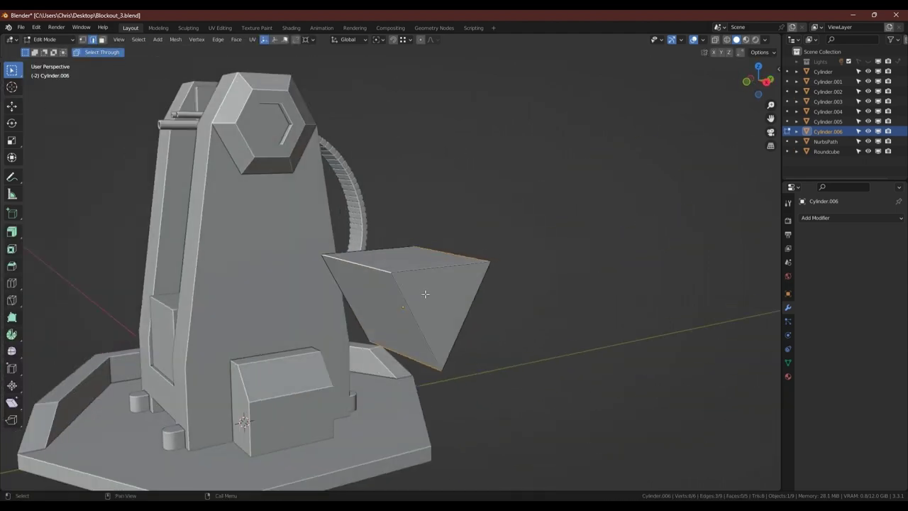
pyautogui.hotkey('ctrl', 'b')
pyautogui.press('Escape')
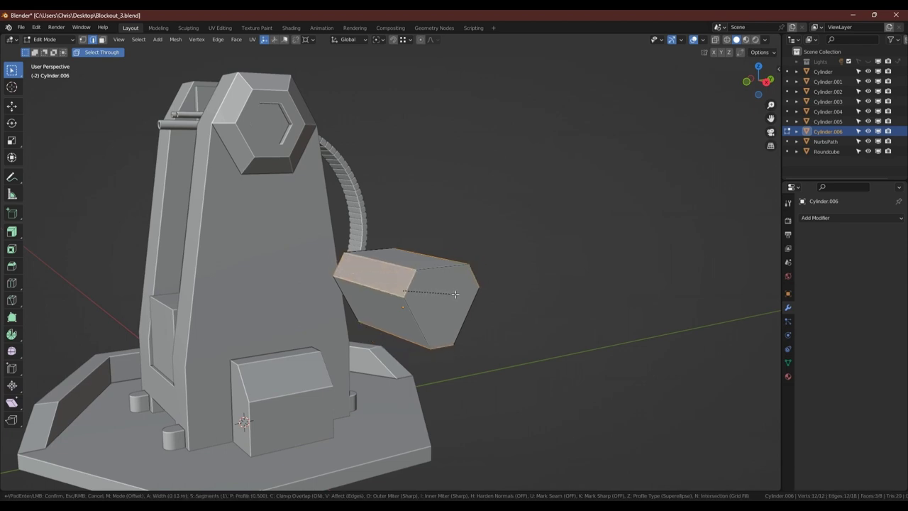
pyautogui.moveTo(353, 304); pyautogui.dragTo(434, 284, button='middle')
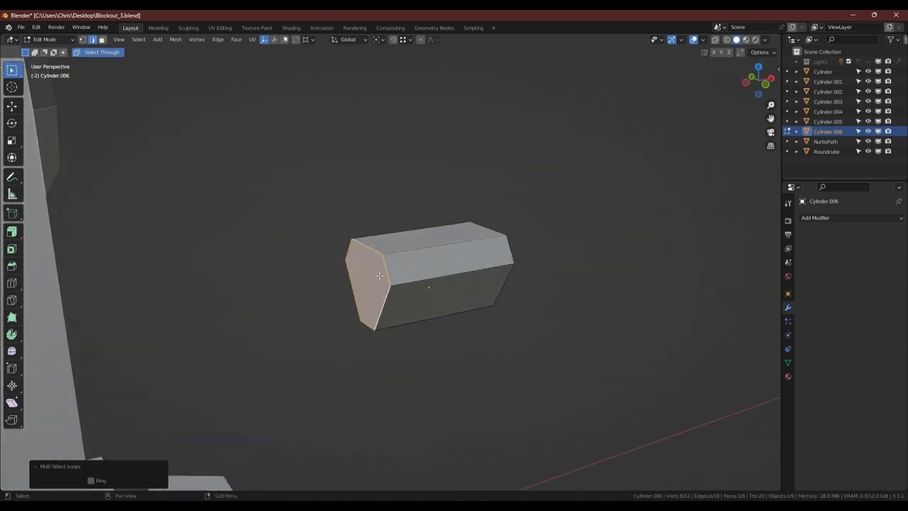
pyautogui.hotkey('ctrl', 'b')
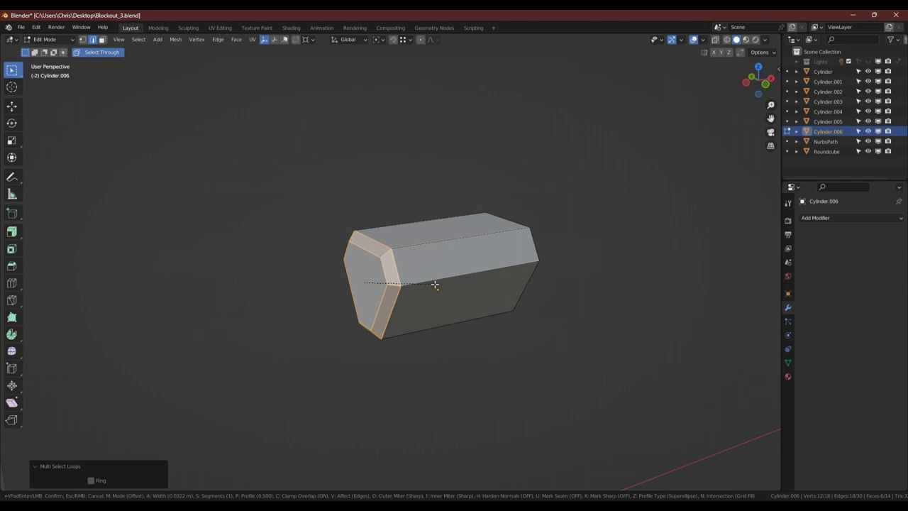
pyautogui.click(435, 285)
# - Extrude the prism's end face outward and return to Object Mode
pyautogui.click(369, 284)
pyautogui.press('e')
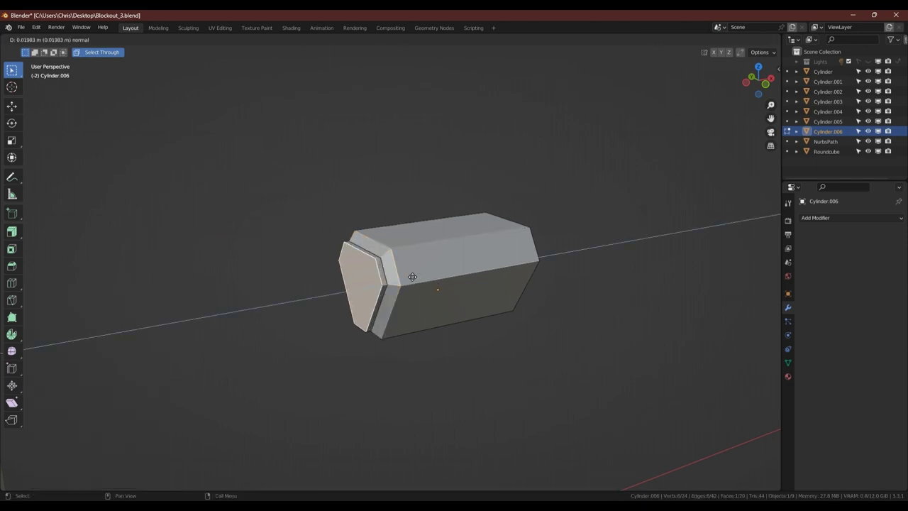
pyautogui.click(408, 277)
pyautogui.press('Tab')
pyautogui.scroll(-4, 409, 277)
pyautogui.moveTo(408, 276); pyautogui.dragTo(340, 284, button='middle')
# - Subtract the prism from the tower with Bool Tool Difference and slide it along X into the tower
pyautogui.keyDown('shift'); pyautogui.click(280, 244); pyautogui.keyUp('shift')
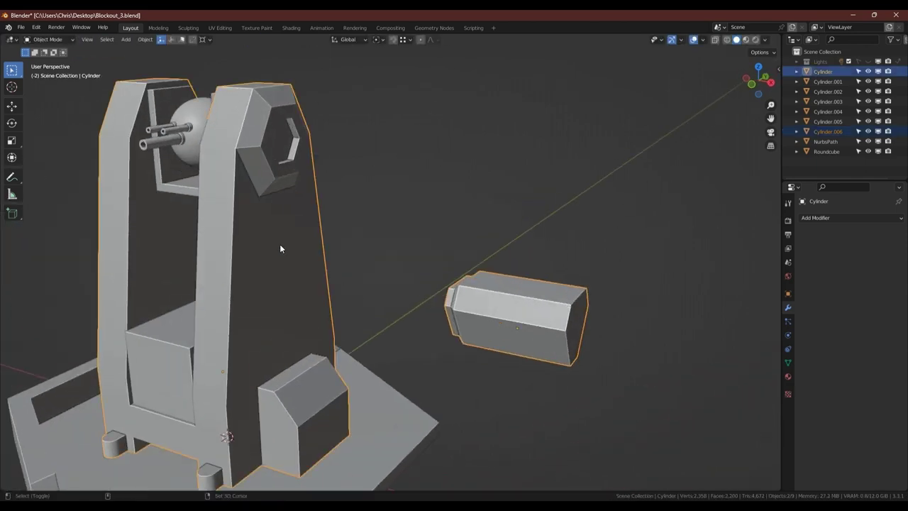
pyautogui.hotkey('ctrl', 'shift', 'b')
pyautogui.click(435, 351)
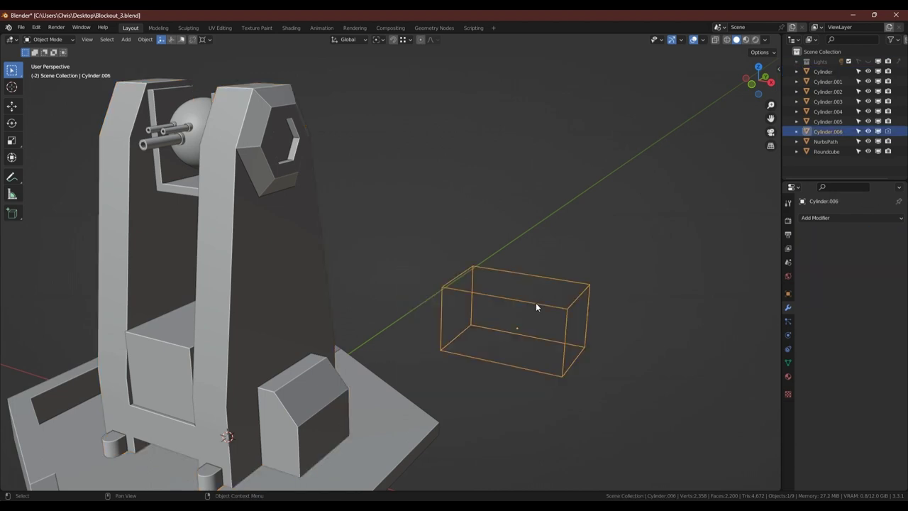
pyautogui.press('g')
pyautogui.press('x')
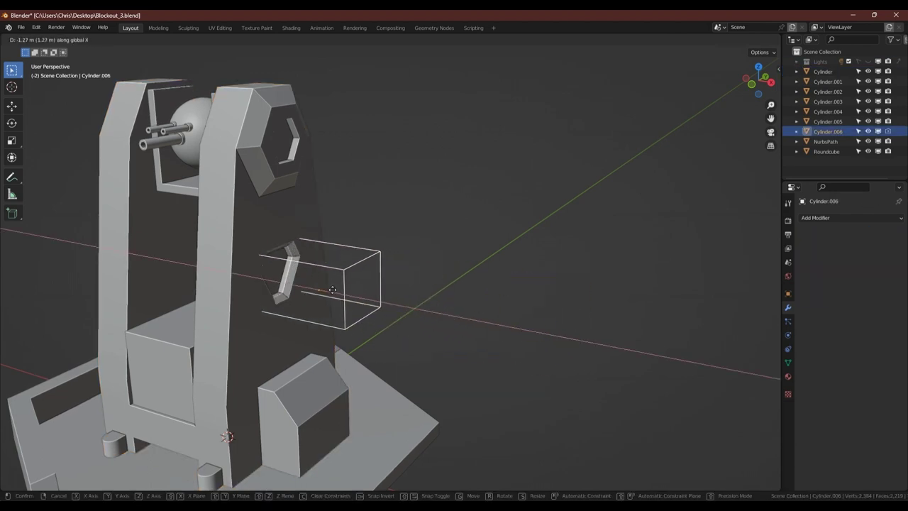
pyautogui.click(329, 288)
pyautogui.moveTo(328, 288)
pyautogui.mouseDown(button='middle')
pyautogui.moveTo(280, 273)
pyautogui.moveTo(304, 248)
pyautogui.mouseUp(button='middle')
# - Enlarge the cutter's mesh about 1.65 times, excluding the X axis
pyautogui.press('Tab')
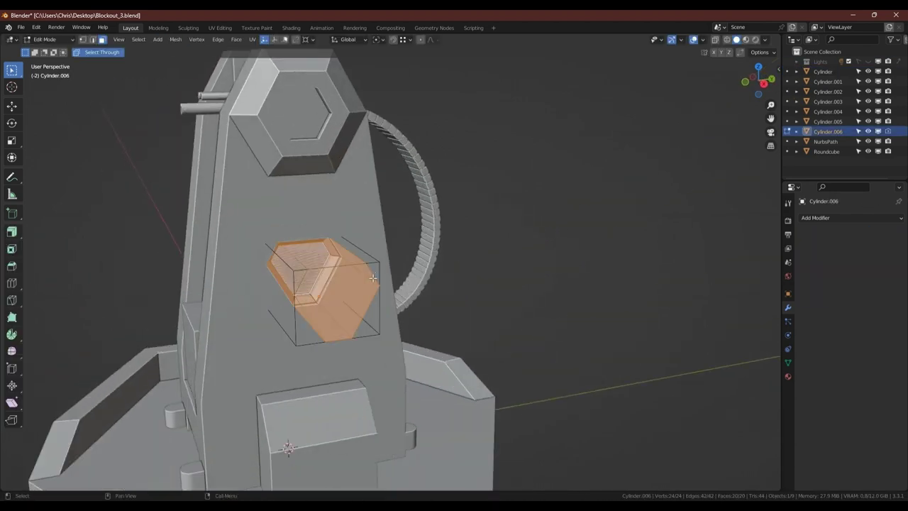
pyautogui.press('s')
pyautogui.press('Escape')
pyautogui.press('s')
pyautogui.hotkey('shift', 'x')
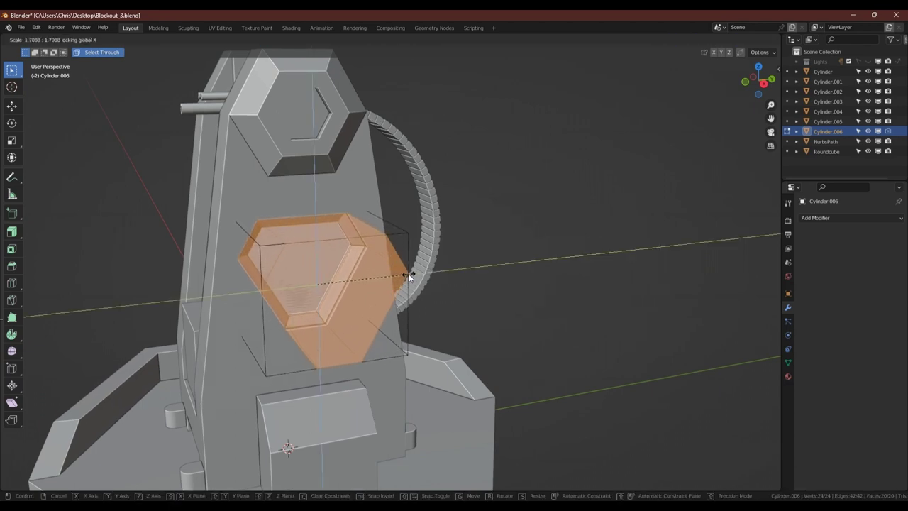
pyautogui.click(406, 273)
pyautogui.moveTo(349, 260); pyautogui.dragTo(375, 258, button='middle')
pyautogui.press('Tab')
# - Set the cutter's depth along X, lower it about 0.33 m, then rescale it excluding X
pyautogui.press('g')
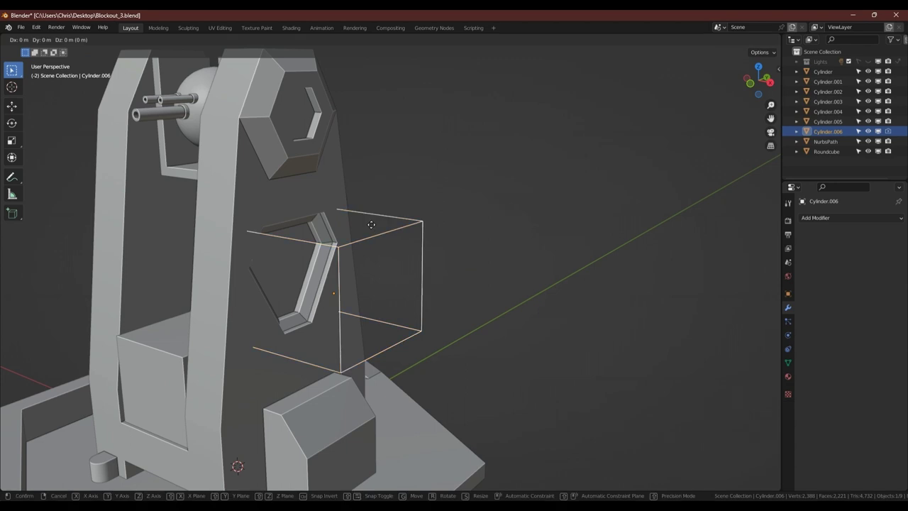
pyautogui.press('x')
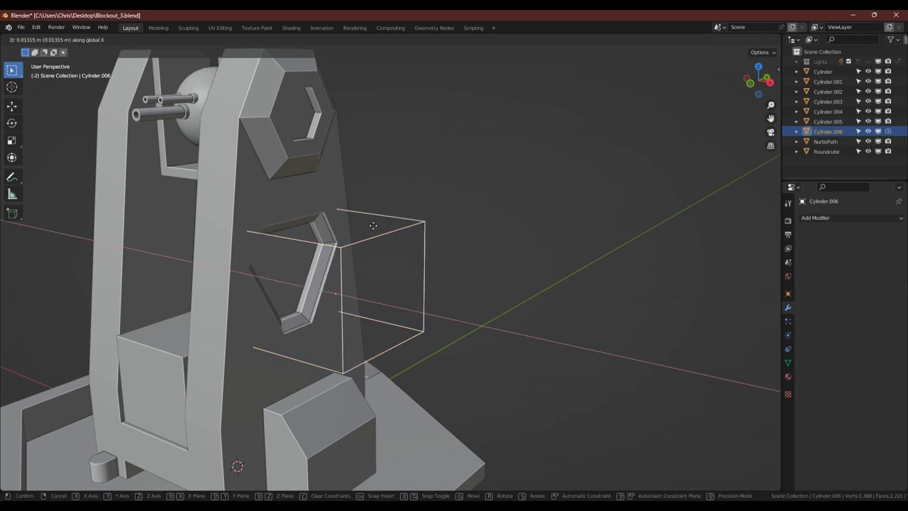
pyautogui.click(374, 225)
pyautogui.press('g')
pyautogui.press('z')
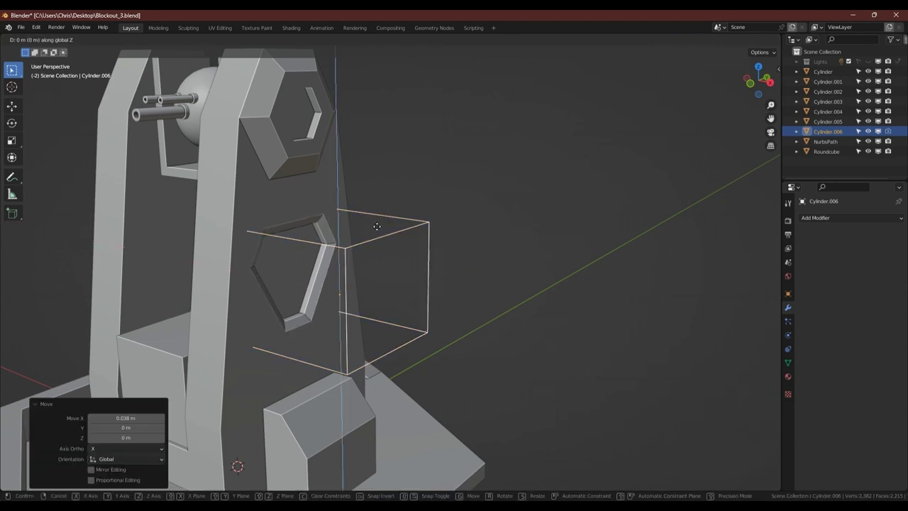
pyautogui.click(364, 288)
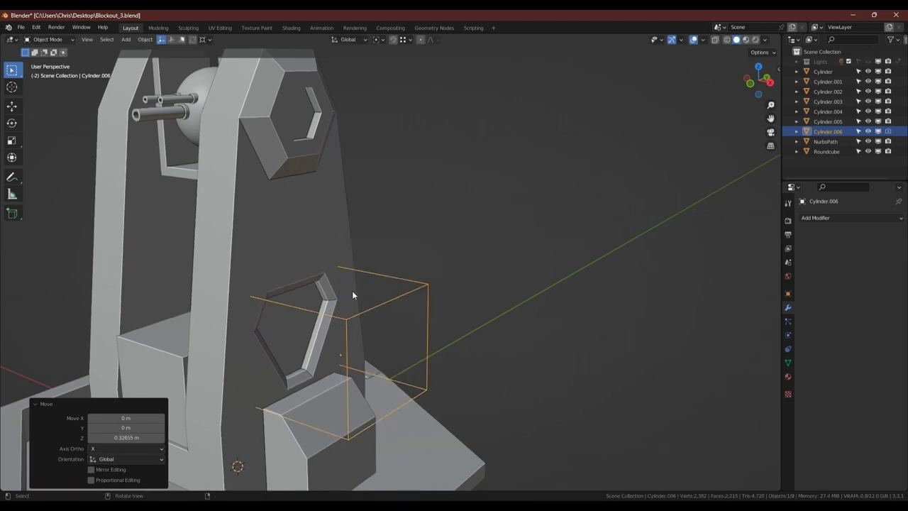
pyautogui.moveTo(352, 290)
pyautogui.mouseDown(button='middle')
pyautogui.moveTo(297, 271)
pyautogui.moveTo(375, 289)
pyautogui.mouseUp(button='middle')
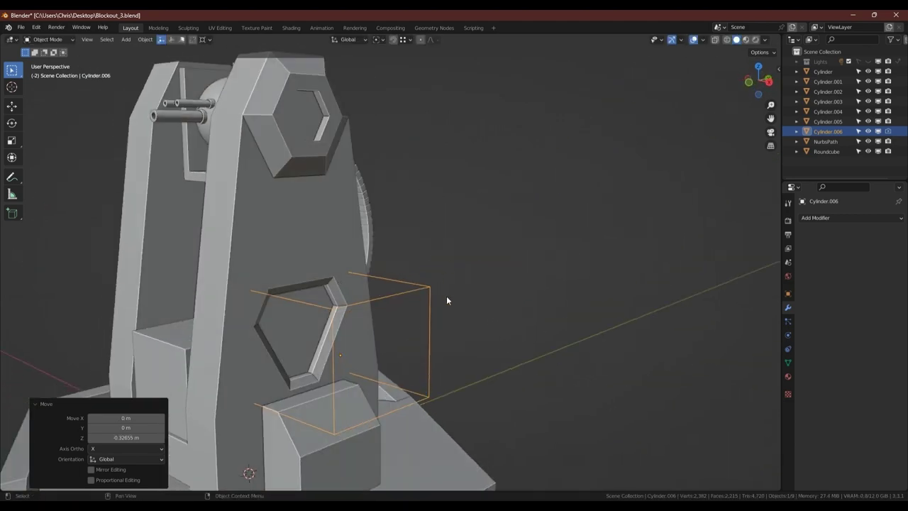
pyautogui.press('Tab')
pyautogui.press('s')
pyautogui.hotkey('shift', 'x')
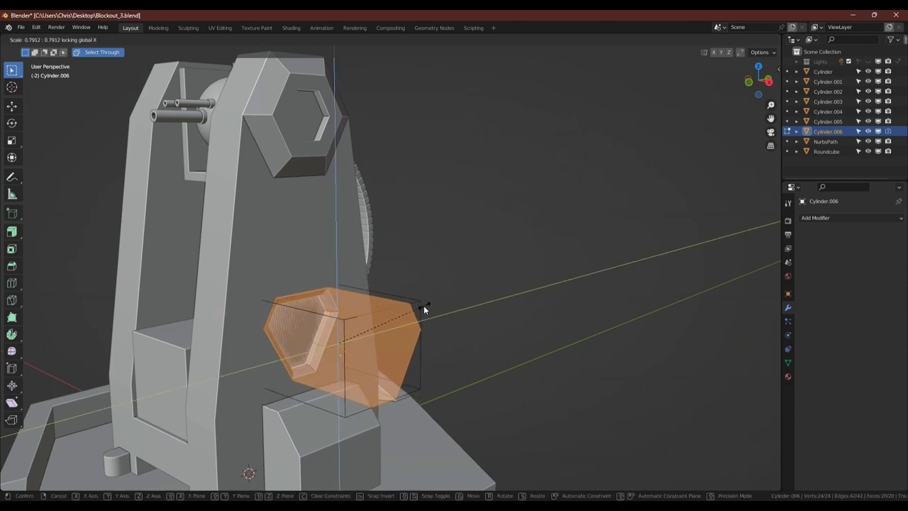
# - Shrink the cutter, trial a flipped (sz-1) upward copy of its hex geometry, then delete it
pyautogui.click(424, 306)
pyautogui.press('g')
pyautogui.press('z')
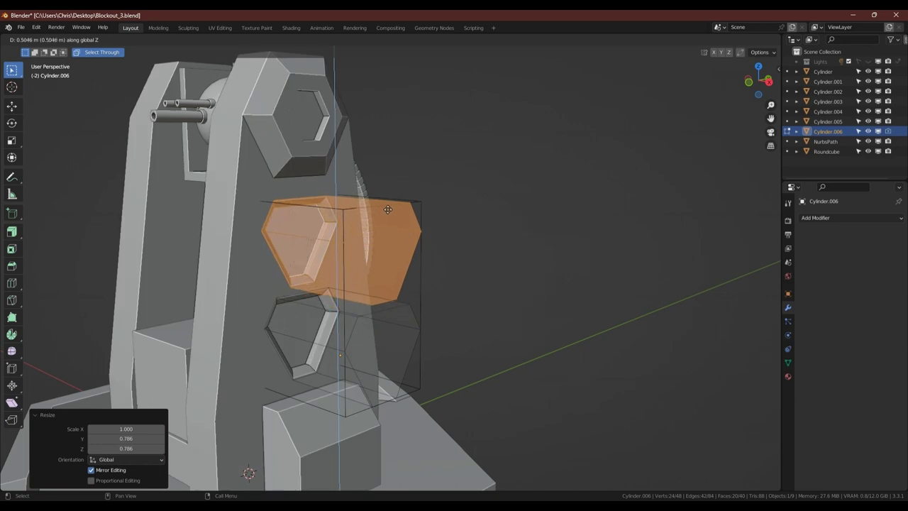
pyautogui.click(391, 206)
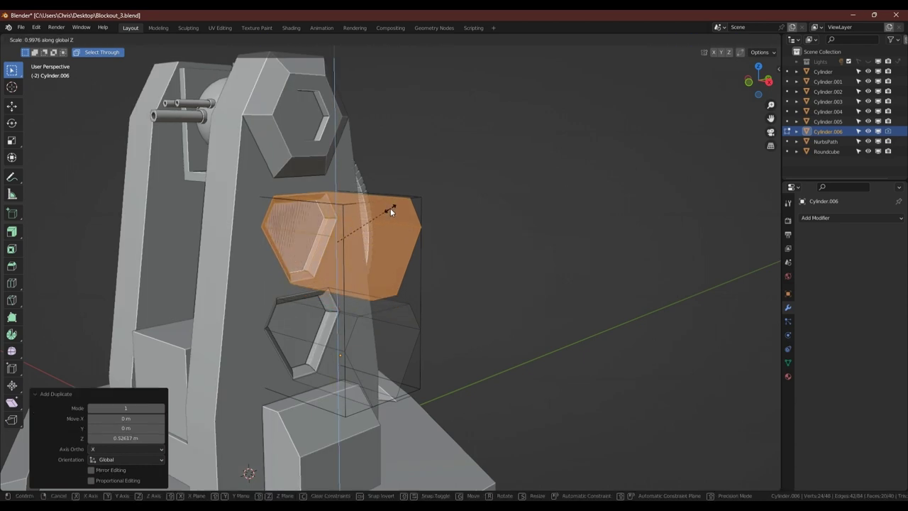
pyautogui.write('sz-1')
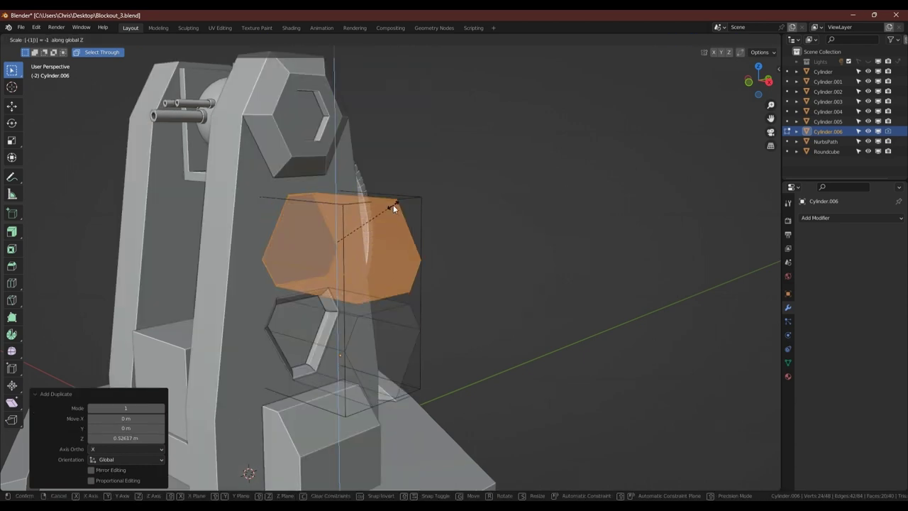
pyautogui.press('Return')
pyautogui.moveTo(393, 204); pyautogui.dragTo(360, 223, button='middle')
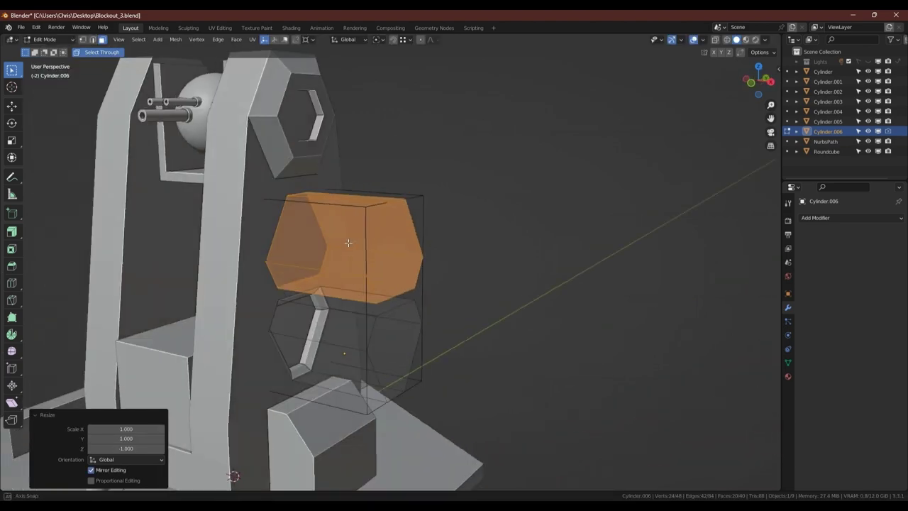
pyautogui.press('Tab')
pyautogui.press('Tab')
pyautogui.press('x')
pyautogui.click(356, 228)
pyautogui.press('Tab')
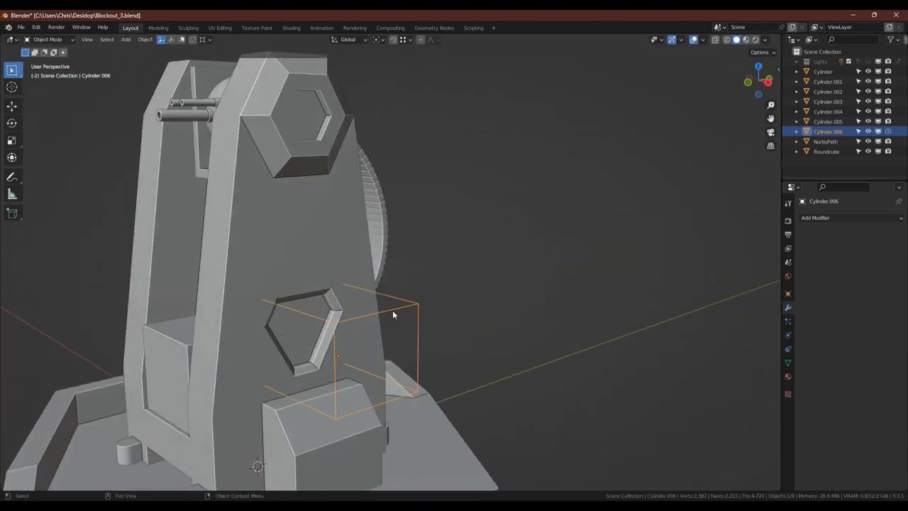
# - Duplicate the cutter upward on Z and subtract it from the tower with Bool Tool Difference
pyautogui.hotkey('shift', 'd')
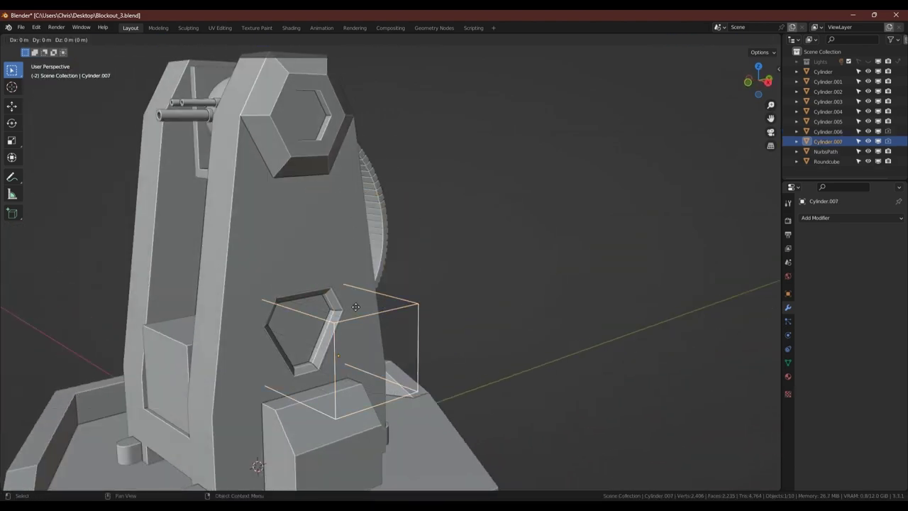
pyautogui.press('z')
pyautogui.click(231, 190)
pyautogui.keyDown('shift'); pyautogui.click(232, 166); pyautogui.keyUp('shift')
pyautogui.hotkey('ctrl', 'shift', 'b')
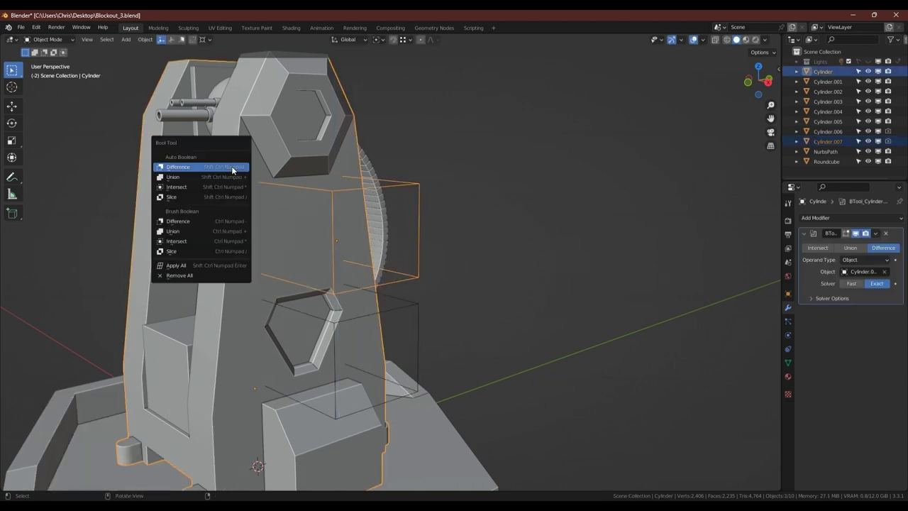
pyautogui.click(204, 221)
# - Apply all transforms to the new cutter
pyautogui.click(416, 185)
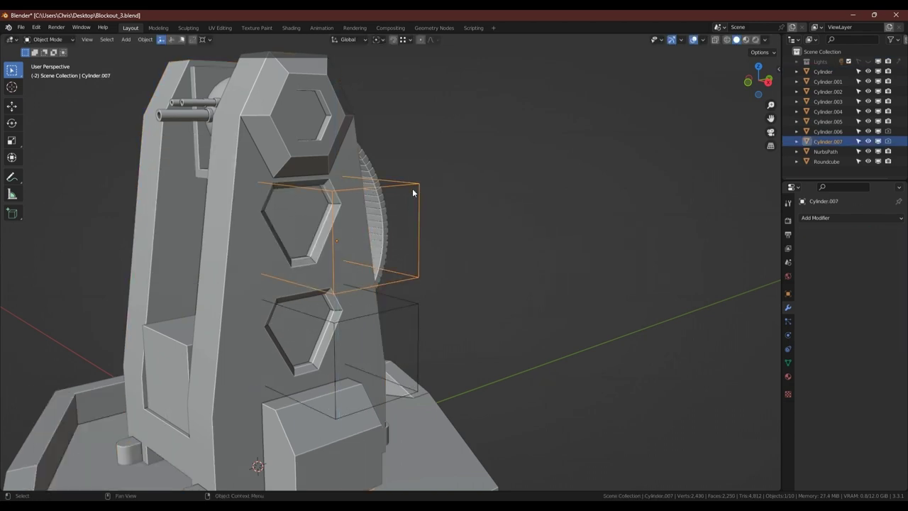
pyautogui.press('Tab')
pyautogui.press('s')
pyautogui.press('z')
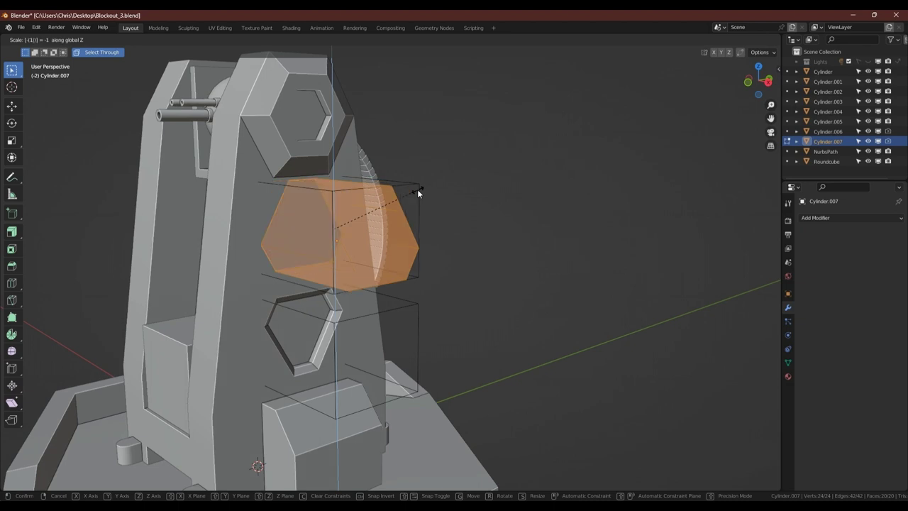
pyautogui.click(418, 189)
pyautogui.press('Tab')
pyautogui.hotkey('ctrl', 'a')
pyautogui.click(481, 184)
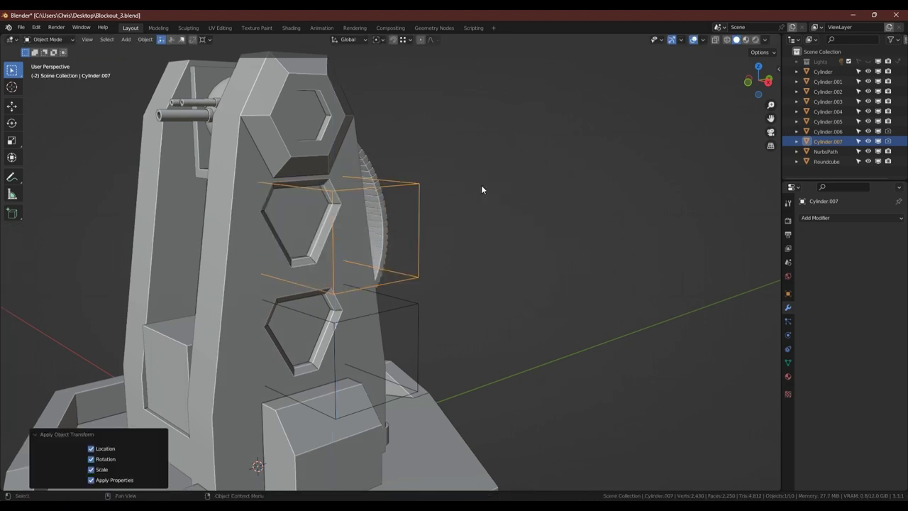
pyautogui.press('Tab')
pyautogui.press('Tab')
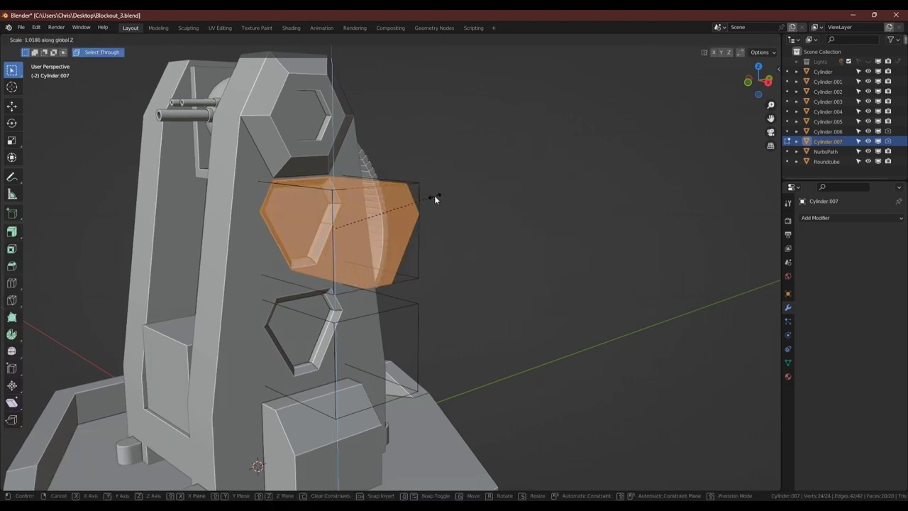
# - Rotate the new cutter 180° about X and adjust its height on Z
pyautogui.press('Tab')
pyautogui.write('r')
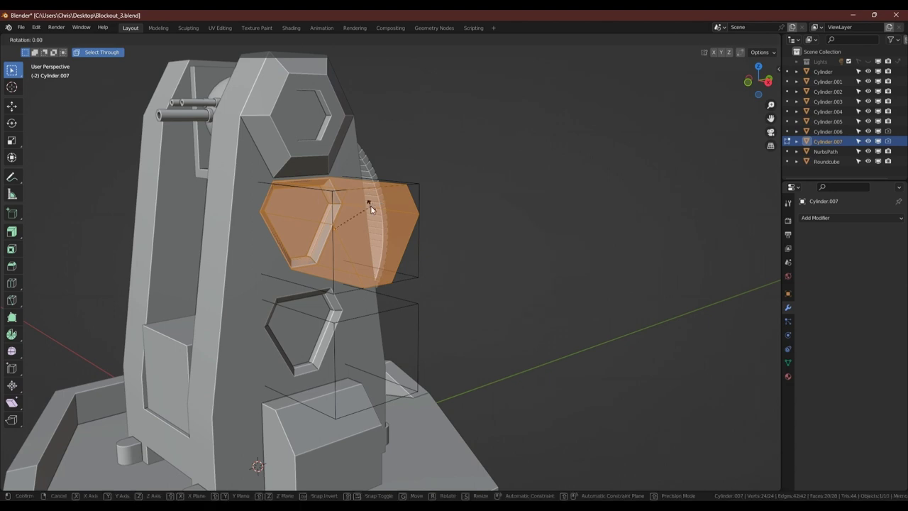
pyautogui.write('x180')
pyautogui.press('Return')
pyautogui.press('Tab')
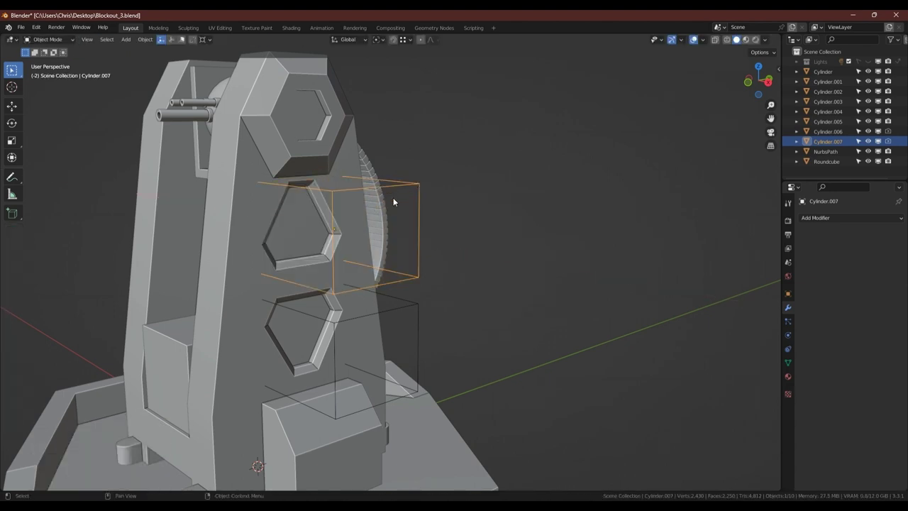
pyautogui.press('g')
pyautogui.press('z')
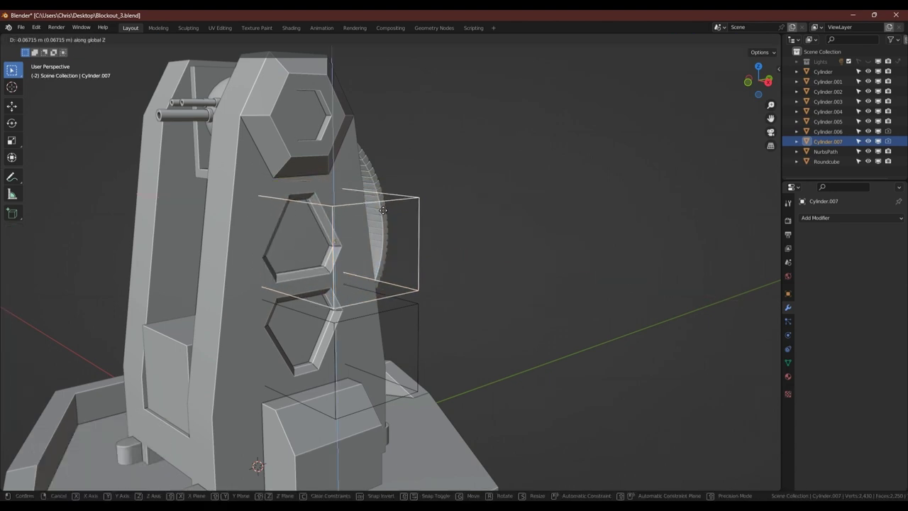
pyautogui.click(419, 302)
# - Lower both hex cutters slightly and tilt them 35° about X
pyautogui.keyDown('shift'); pyautogui.click(418, 302); pyautogui.keyUp('shift')
pyautogui.scroll(1, 362, 254)
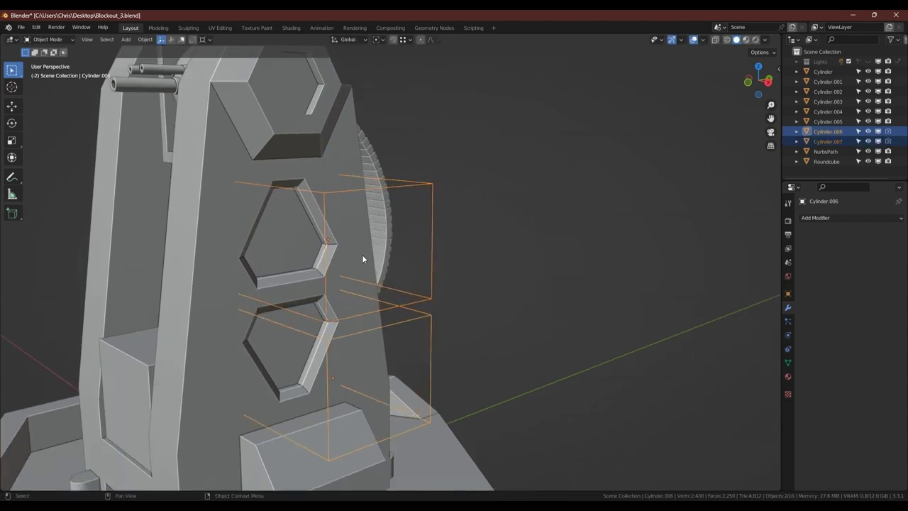
pyautogui.moveTo(362, 255); pyautogui.dragTo(342, 242, button='middle')
pyautogui.press('g')
pyautogui.press('z')
pyautogui.click(471, 217)
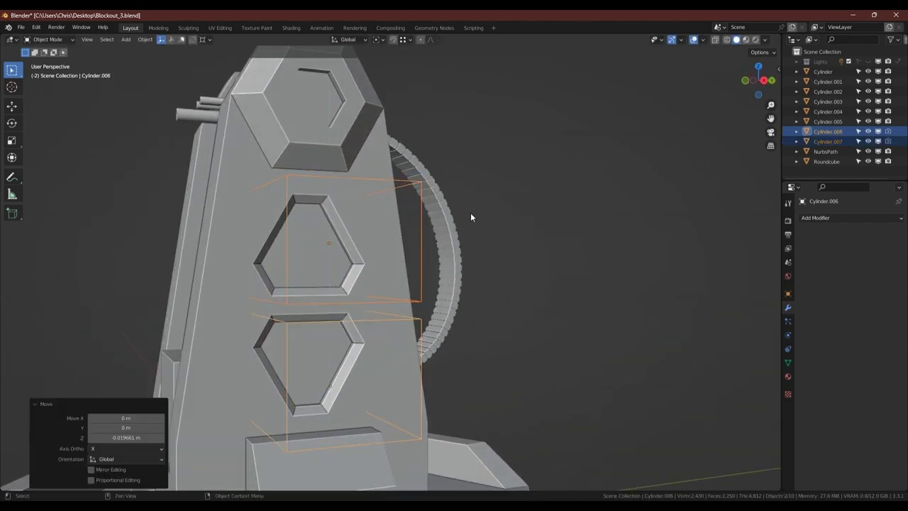
pyautogui.scroll(-4, 471, 217)
pyautogui.moveTo(458, 244); pyautogui.dragTo(486, 223, button='middle')
pyautogui.press('r')
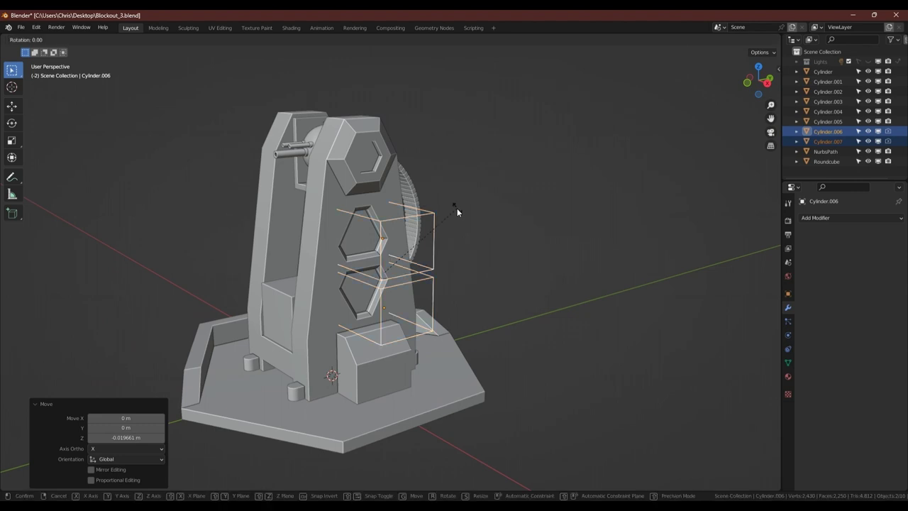
pyautogui.press('x')
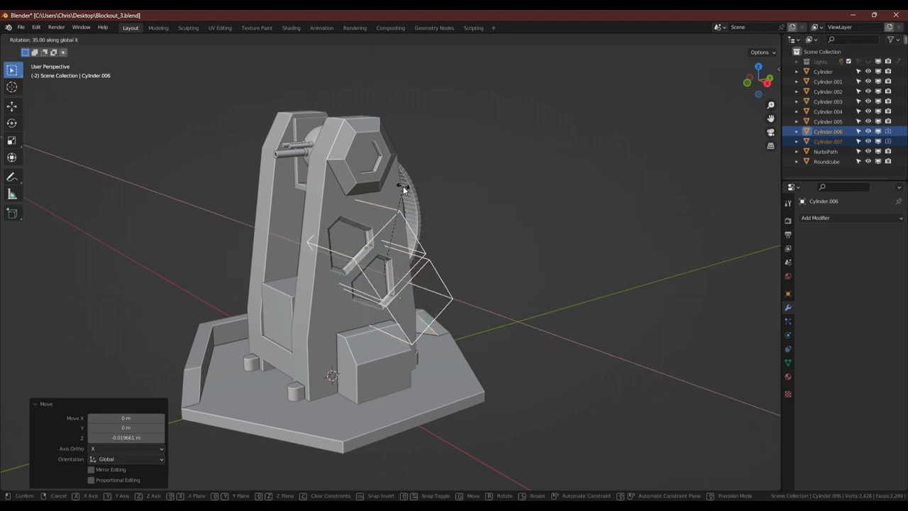
pyautogui.click(402, 186)
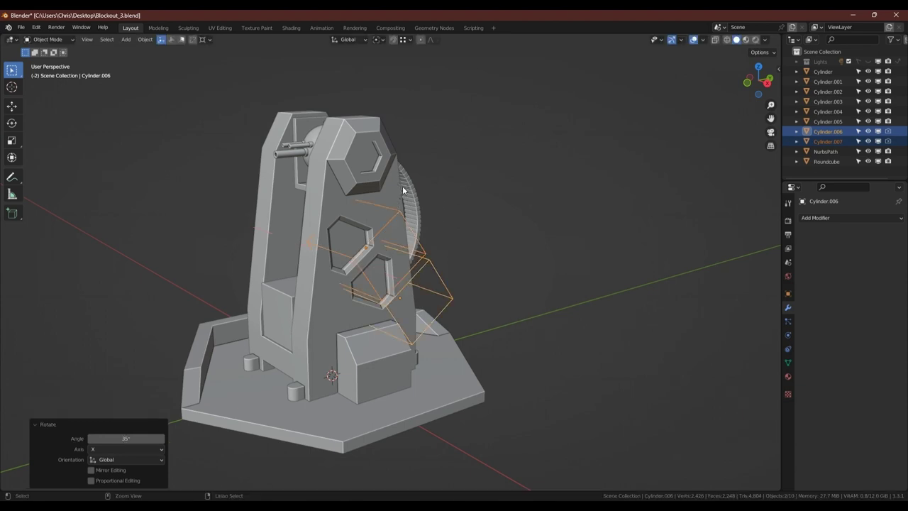
# - Apply the Bool Tool cuts to the tower body
pyautogui.click(388, 180)
pyautogui.hotkey('shift', 'ctrl', 'b')
pyautogui.click(337, 279)
# - Add an X-axis Mirror modifier with Bisect to the tower and apply it
pyautogui.press('q')
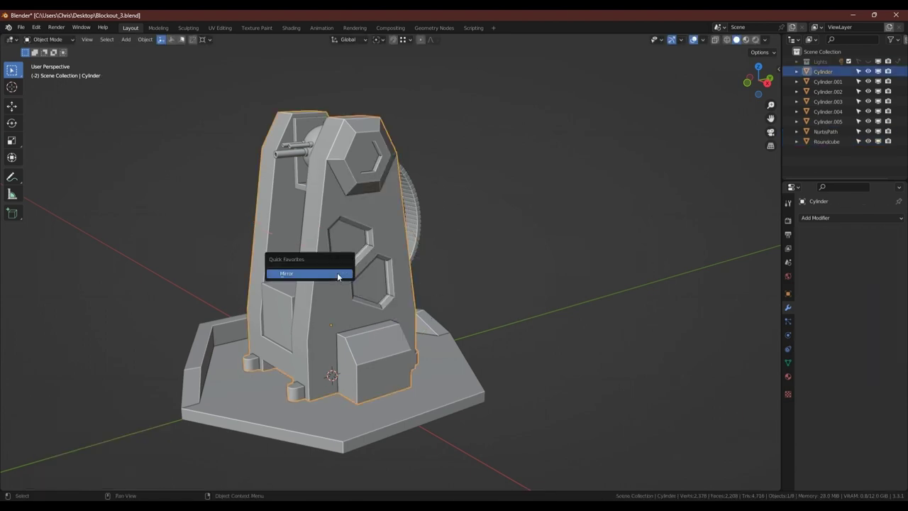
pyautogui.click(337, 279)
pyautogui.click(847, 258)
pyautogui.hotkey('ctrl', 'a')
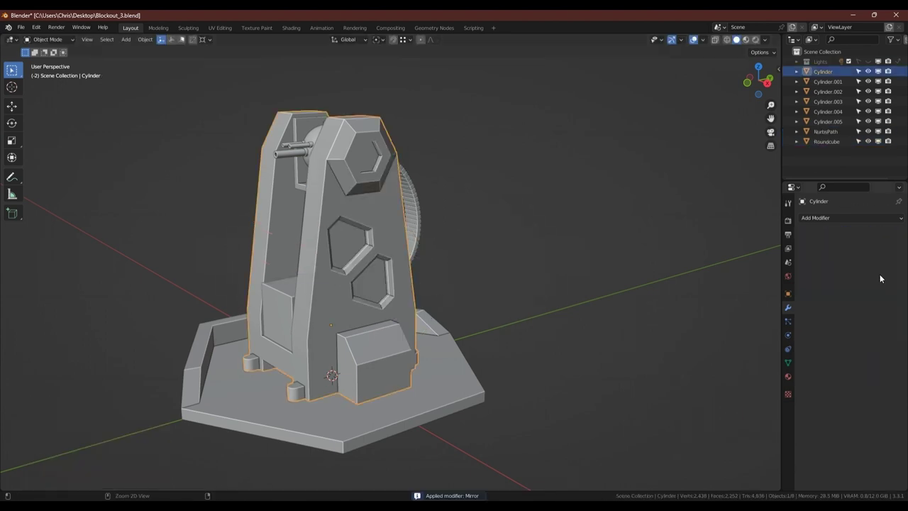
pyautogui.moveTo(356, 258); pyautogui.dragTo(387, 264, button='middle')
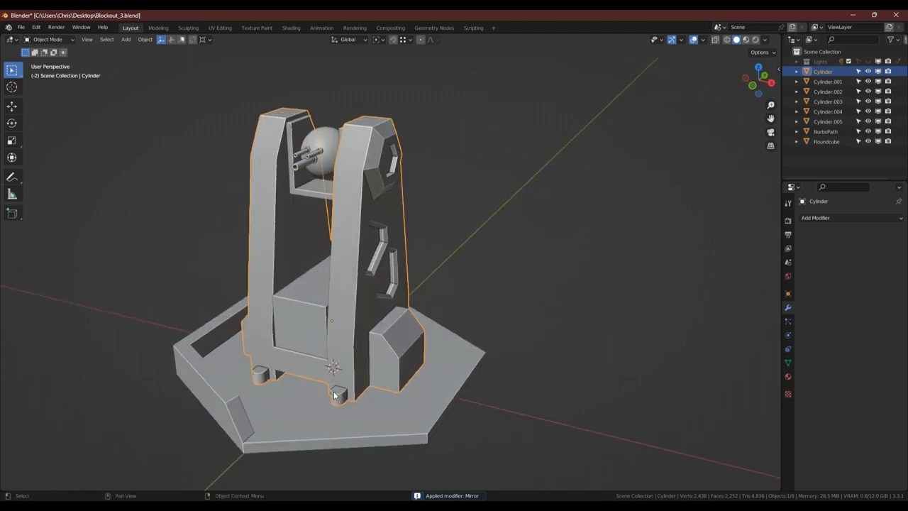
pyautogui.scroll(5, 334, 395)
pyautogui.press('Tab')
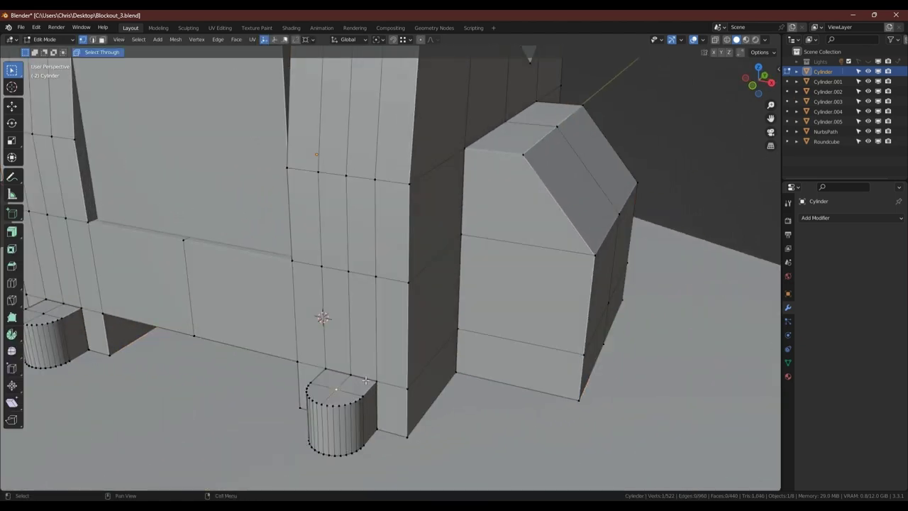
# - Add a six-sided cylinder bolt with a 0.03 m radius on a foot stub
pyautogui.press('Tab')
pyautogui.hotkey('shift', 'a')
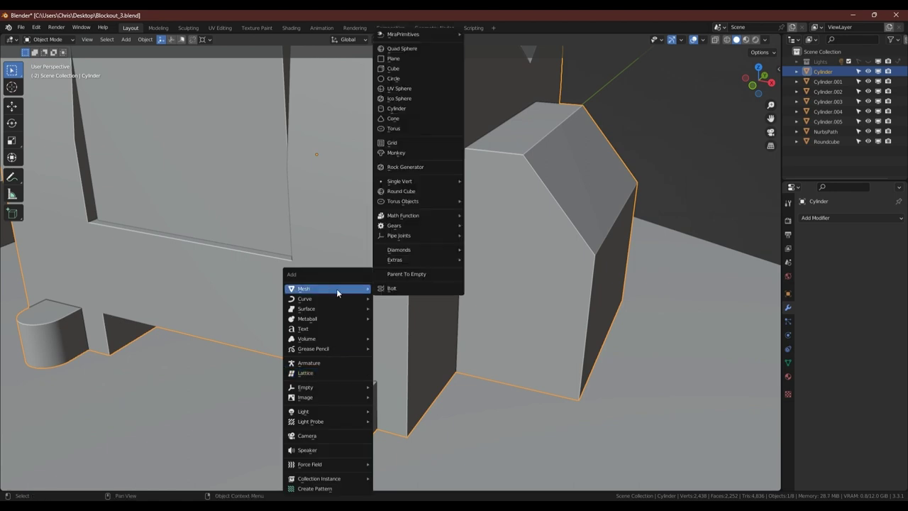
pyautogui.click(408, 101)
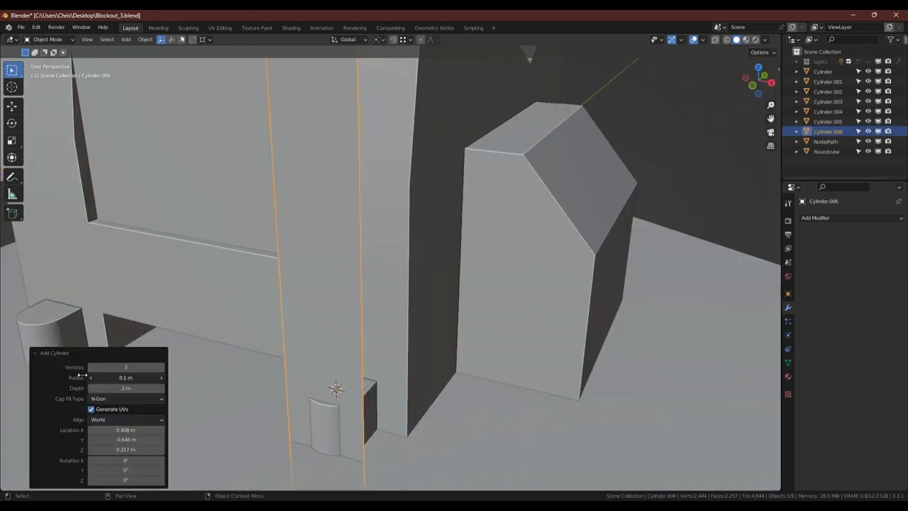
pyautogui.moveTo(124, 378)
pyautogui.mouseDown()
pyautogui.moveTo(131, 364)
pyautogui.moveTo(40, 389)
pyautogui.mouseUp()
pyautogui.write('0.05')
pyautogui.press('Return')
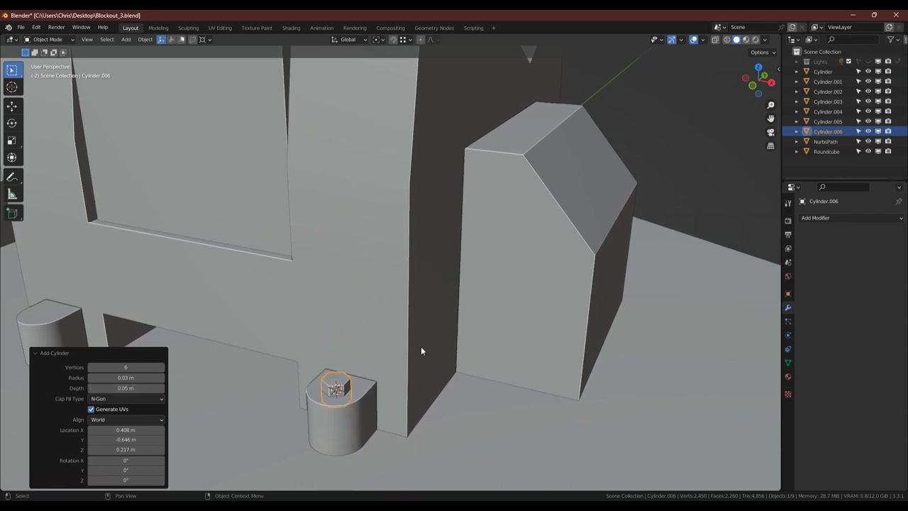
# - Select the bolt's faces in Edit Mode, then apply all transforms to the bolt
pyautogui.scroll(3, 334, 388)
pyautogui.press('Tab')
pyautogui.press('3')
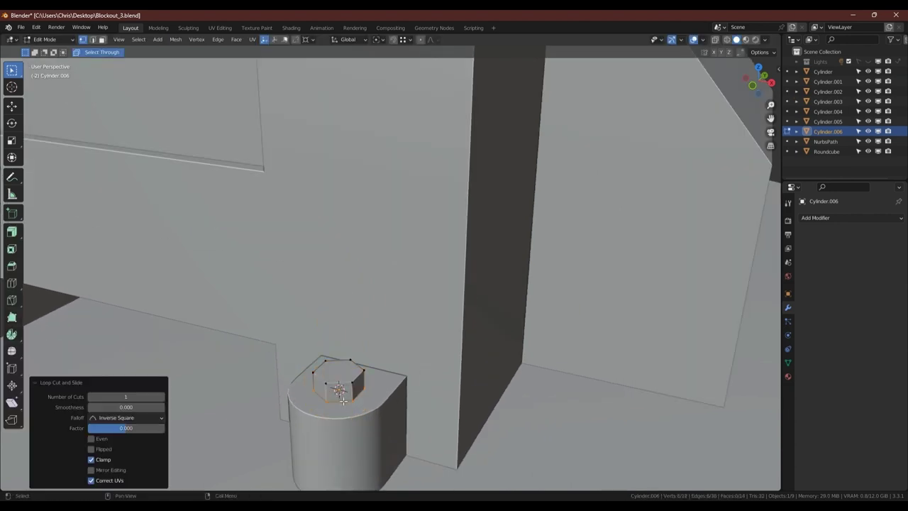
pyautogui.click(342, 374)
pyautogui.press('ctrl+KP_Add')
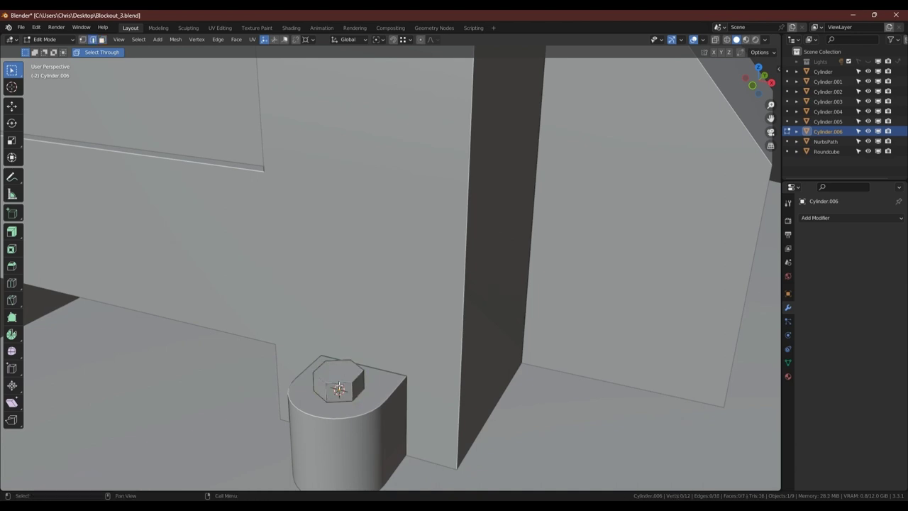
pyautogui.press('Tab')
pyautogui.scroll(-3, 310, 305)
pyautogui.hotkey('ctrl', 'a')
pyautogui.click(371, 334)
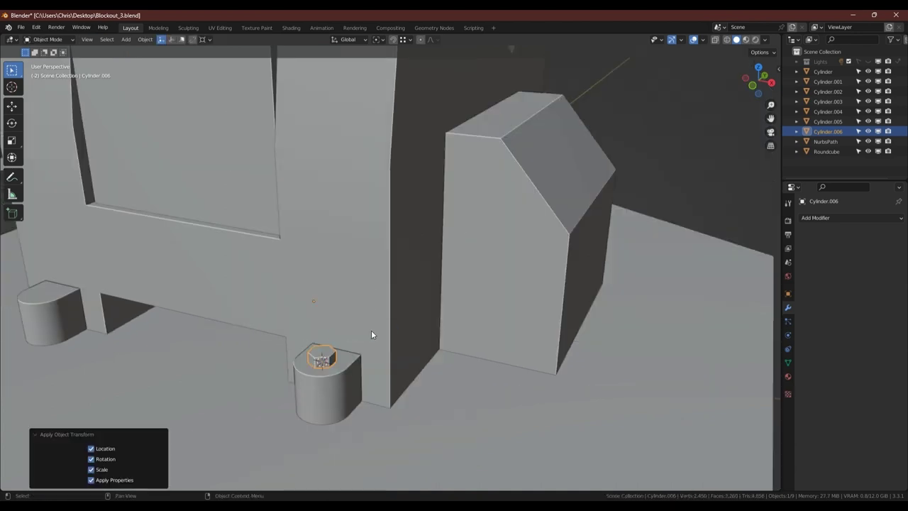
# - Add a Mirror modifier on X and Y to the bolt and apply it across all four feet
pyautogui.press('q')
pyautogui.click(370, 322)
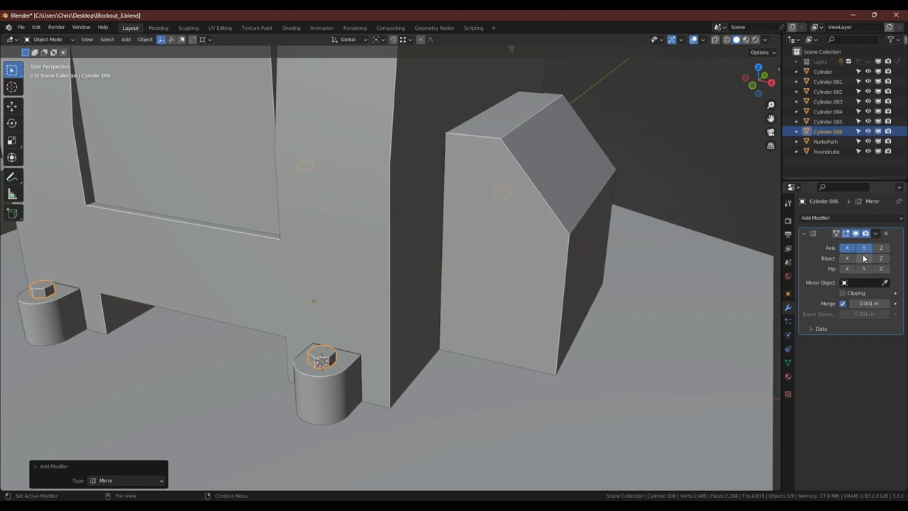
pyautogui.hotkey('ctrl', 'a')
pyautogui.scroll(-4, 547, 240)
pyautogui.moveTo(546, 240); pyautogui.dragTo(544, 241, button='middle')
pyautogui.scroll(6, 472, 295)
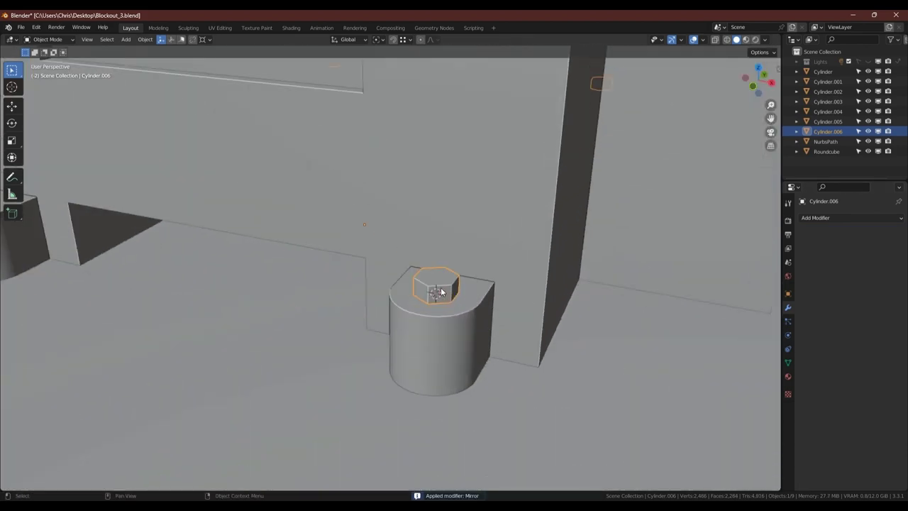
# - Clear the selection and select the block at the tower's front
pyautogui.keyDown('shift'); pyautogui.click(466, 327); pyautogui.keyUp('shift')
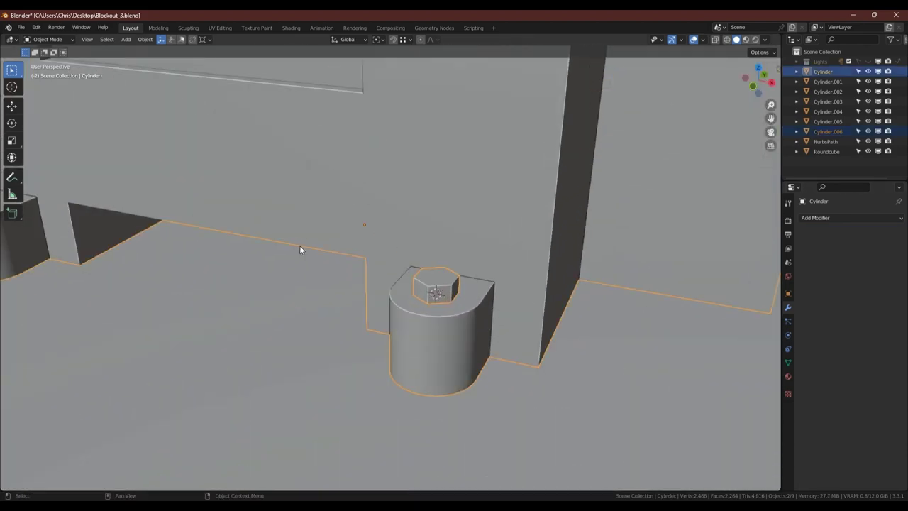
pyautogui.hotkey('alt', 'a')
pyautogui.scroll(-5, 391, 261)
pyautogui.moveTo(351, 264)
pyautogui.mouseDown(button='middle')
pyautogui.moveTo(440, 376)
pyautogui.moveTo(394, 336)
pyautogui.mouseUp(button='middle')
pyautogui.click(309, 295)
pyautogui.moveTo(309, 295)
pyautogui.mouseDown(button='middle')
pyautogui.moveTo(362, 281)
pyautogui.moveTo(403, 366)
pyautogui.mouseUp(button='middle')
# - Select the front block's top edge loops in Edit Mode
pyautogui.scroll(3, 362, 281)
pyautogui.press('Tab')
pyautogui.keyDown('alt'); pyautogui.click(341, 284); pyautogui.keyUp('alt')
pyautogui.keyDown('alt'); pyautogui.keyDown('shift'); pyautogui.click(341, 284); pyautogui.keyUp('shift'); pyautogui.keyUp('alt')
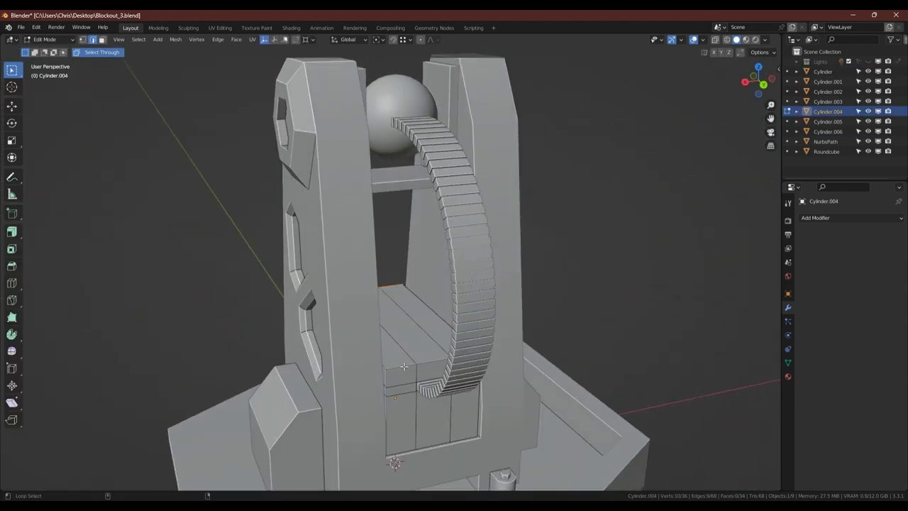
pyautogui.keyDown('alt'); pyautogui.keyDown('shift'); pyautogui.click(475, 413); pyautogui.keyUp('shift'); pyautogui.keyUp('alt')
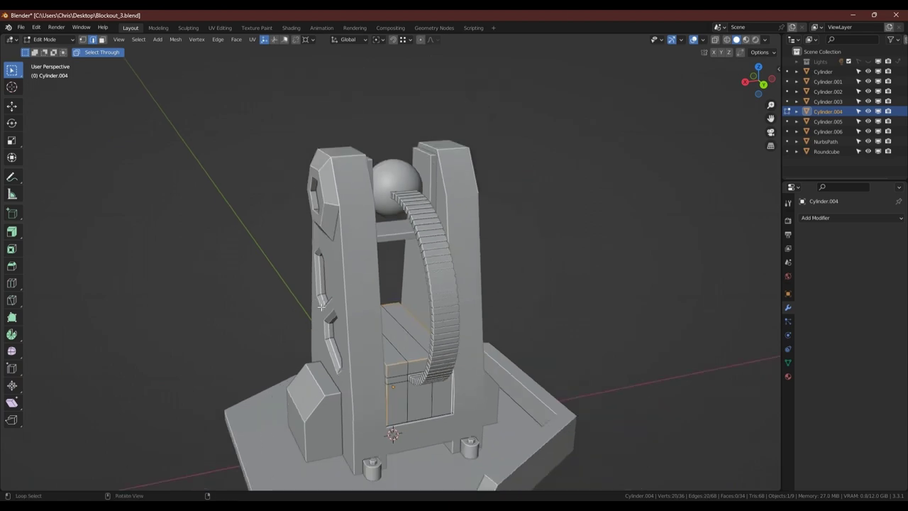
pyautogui.moveTo(476, 413)
pyautogui.mouseDown(button='middle')
pyautogui.moveTo(440, 383)
pyautogui.moveTo(426, 355)
pyautogui.mouseUp(button='middle')
# - Bevel the selected top edges with Ctrl+B and return to Object Mode
pyautogui.hotkey('ctrl', 'b')
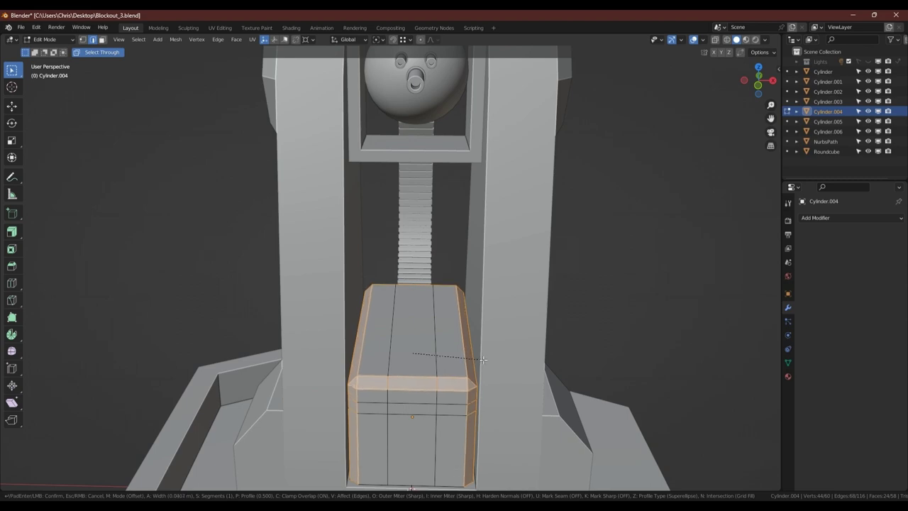
pyautogui.click(483, 361)
pyautogui.scroll(-3, 483, 360)
pyautogui.moveTo(482, 360)
pyautogui.mouseDown(button='middle')
pyautogui.moveTo(372, 336)
pyautogui.moveTo(395, 368)
pyautogui.moveTo(543, 344)
pyautogui.moveTo(370, 344)
pyautogui.mouseUp(button='middle')
pyautogui.press('Tab')
pyautogui.scroll(-3, 544, 345)
pyautogui.scroll(2, 390, 398)
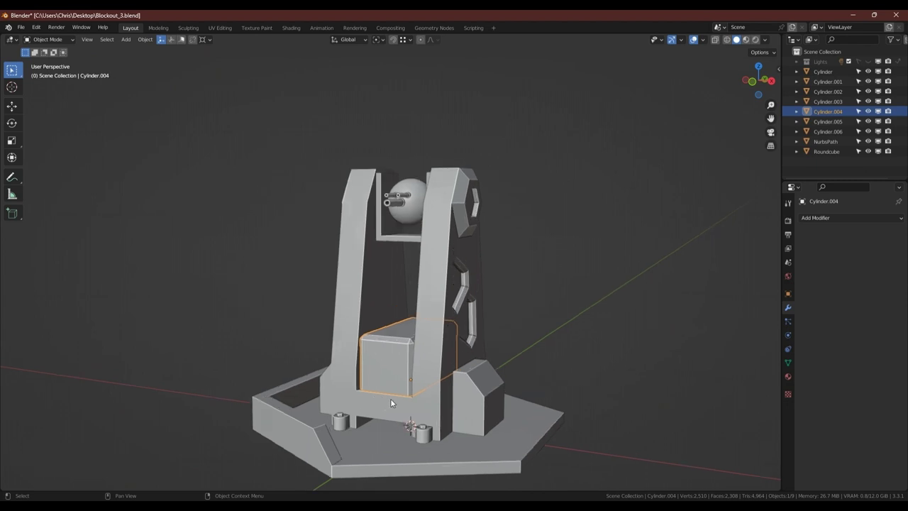
pyautogui.scroll(-3, 388, 411)
pyautogui.moveTo(388, 410)
pyautogui.mouseDown(button='middle')
pyautogui.moveTo(396, 378)
pyautogui.moveTo(355, 291)
pyautogui.mouseUp(button='middle')
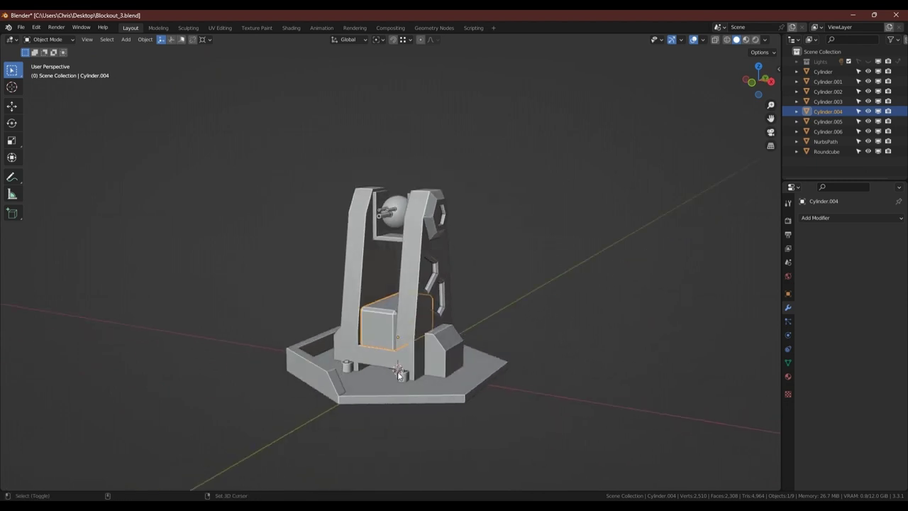
# - Add a smooth-shaded 64-vertex base disk, 1.83 m radius and 0.1 m deep, lowered in Z
pyautogui.hotkey('shift', 'a')
pyautogui.click(449, 108)
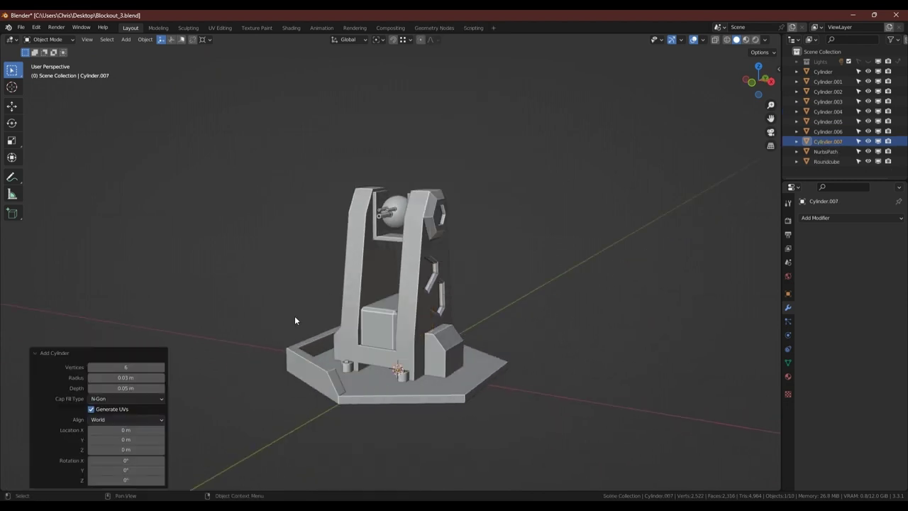
pyautogui.click(124, 368)
pyautogui.write('64')
pyautogui.press('Return')
pyautogui.moveTo(126, 378); pyautogui.dragTo(222, 374)
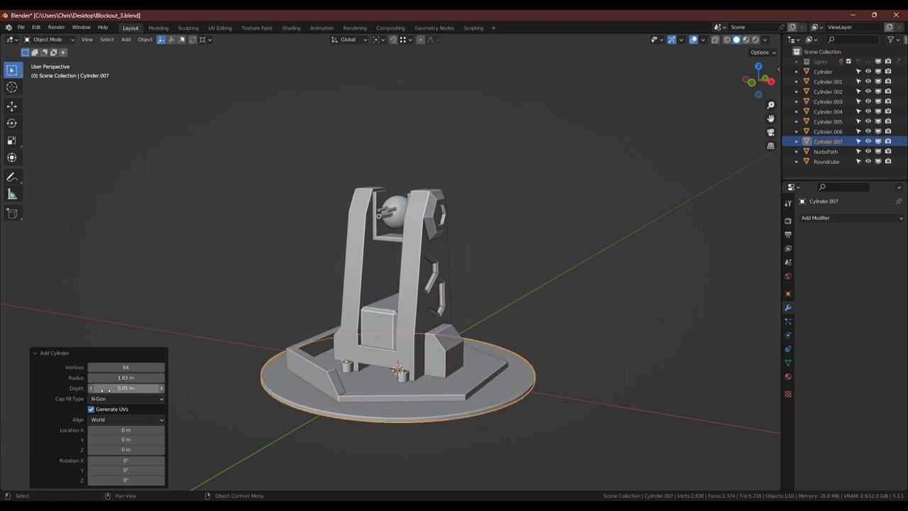
pyautogui.write('0.1')
pyautogui.press('Return')
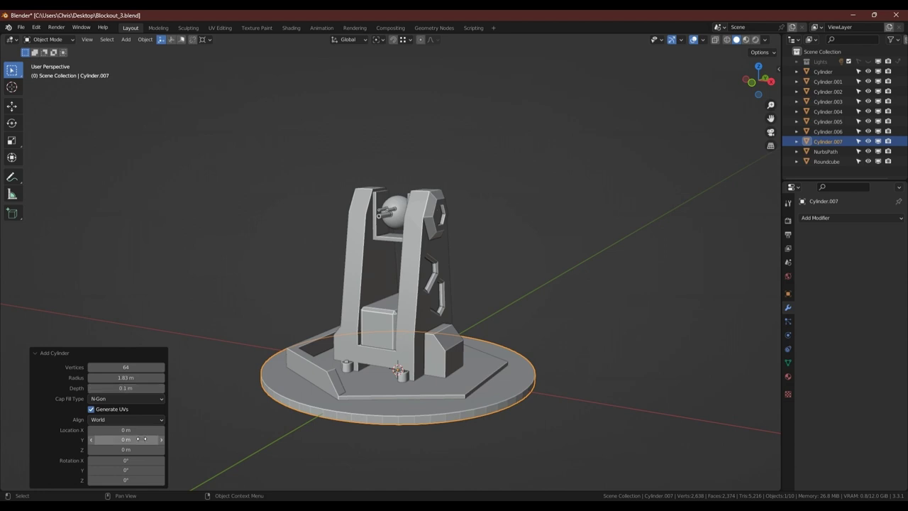
pyautogui.click(129, 449)
pyautogui.write('.05')
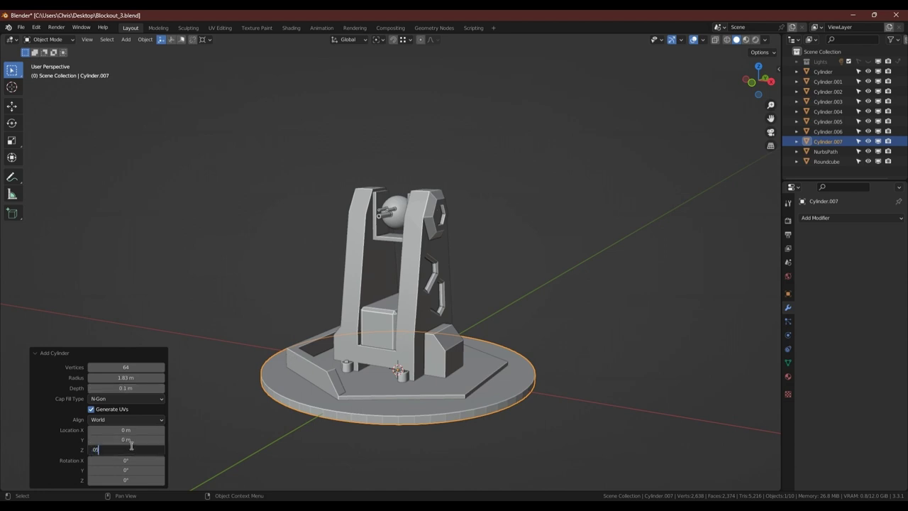
pyautogui.press('Return')
pyautogui.rightClick(468, 402)
pyautogui.click(458, 263)
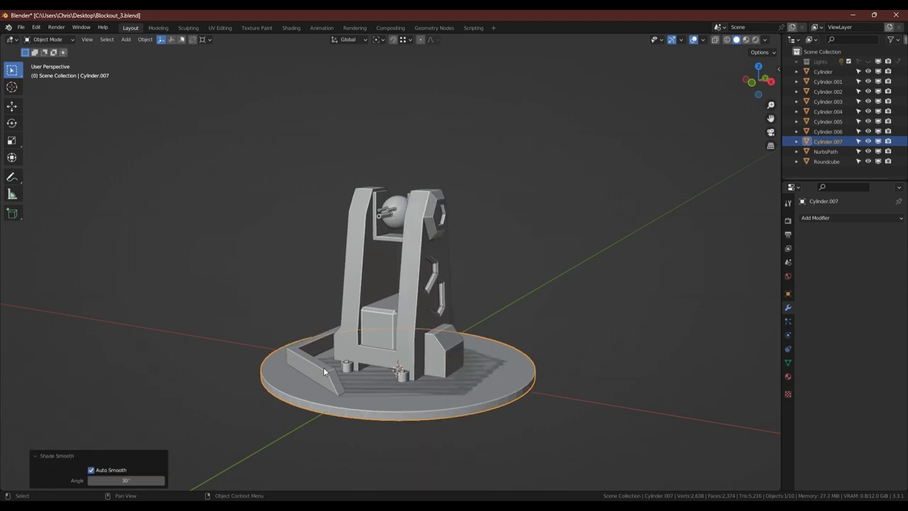
# - Select everything except the disk and move its geometry vertically onto the disk
pyautogui.hotkey('ctrl', 'i')
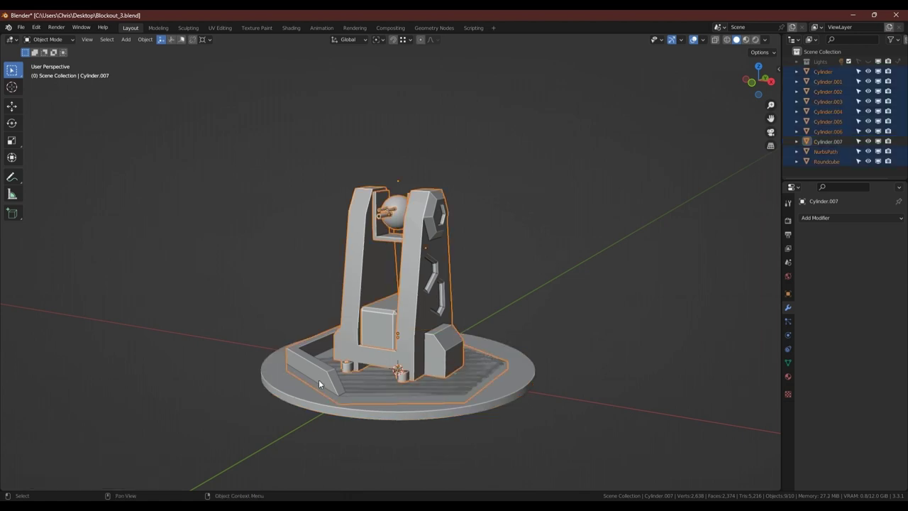
pyautogui.press('Tab')
pyautogui.moveTo(311, 363)
pyautogui.mouseDown(button='middle')
pyautogui.moveTo(388, 320)
pyautogui.moveTo(384, 411)
pyautogui.mouseUp(button='middle')
pyautogui.click(378, 337)
pyautogui.press('a')
pyautogui.press('g')
pyautogui.press('z')
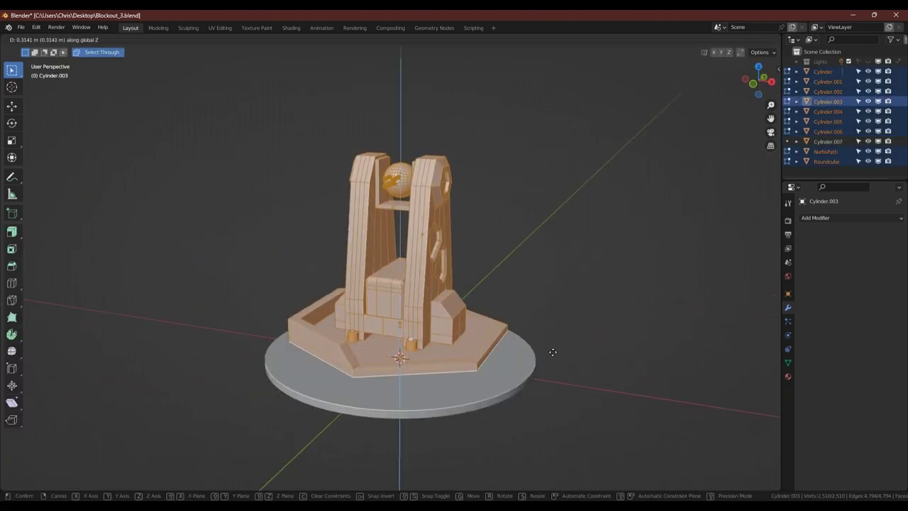
pyautogui.click(540, 366)
pyautogui.press('Tab')
# - Slightly enlarge the base disk's rim edge loop and select its top face
pyautogui.click(511, 371)
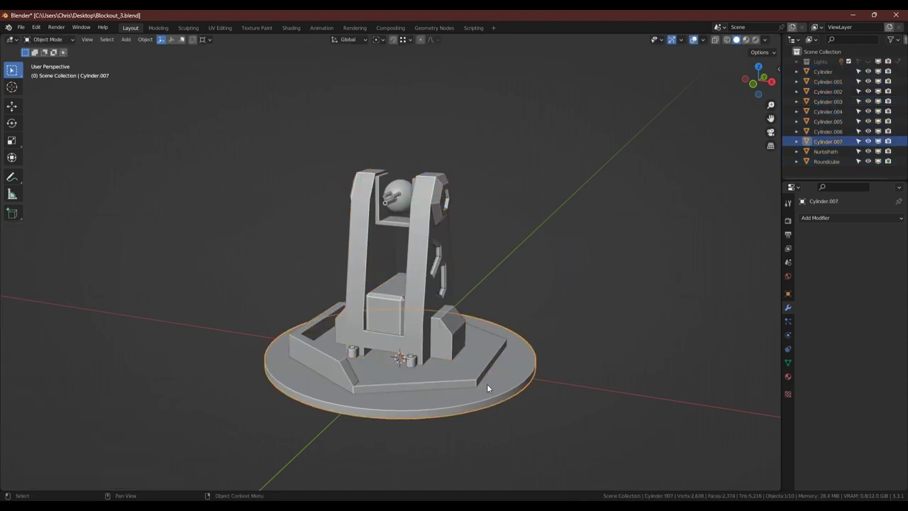
pyautogui.press('Tab')
pyautogui.keyDown('alt'); pyautogui.click(494, 407); pyautogui.keyUp('alt')
pyautogui.press('s')
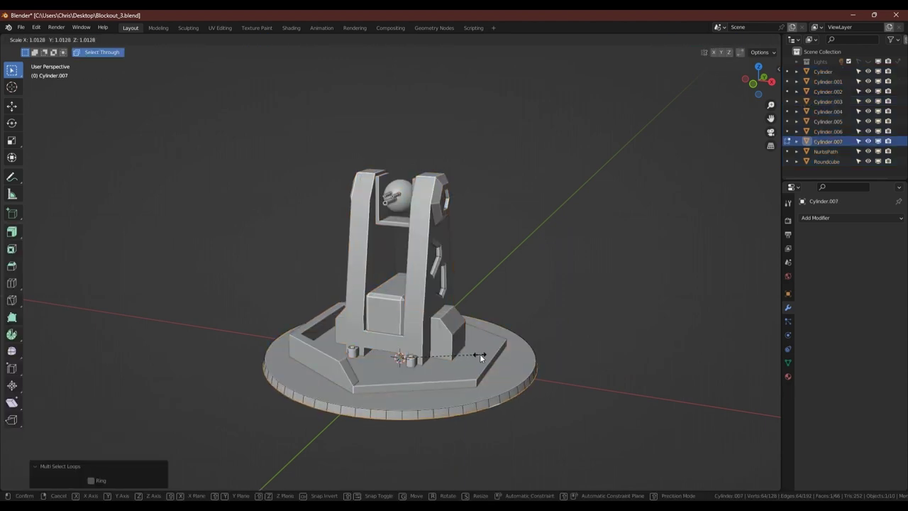
pyautogui.press('3')
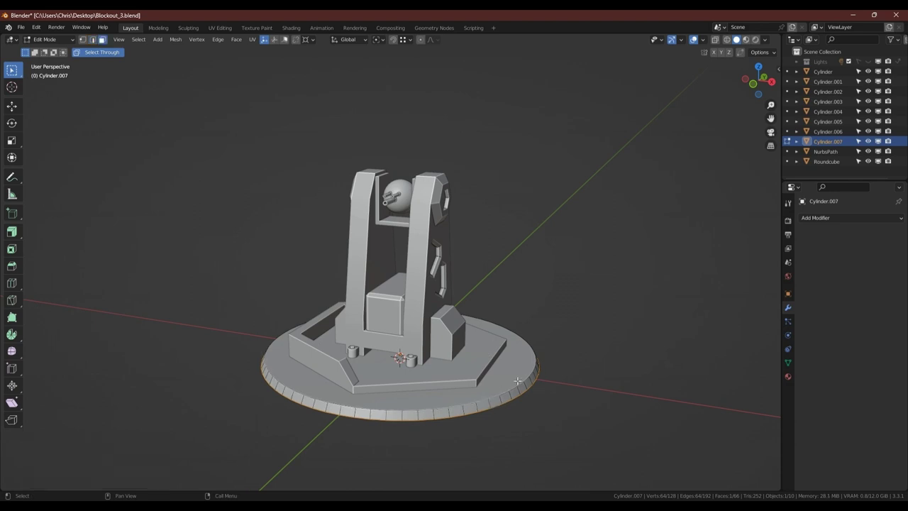
pyautogui.click(515, 380)
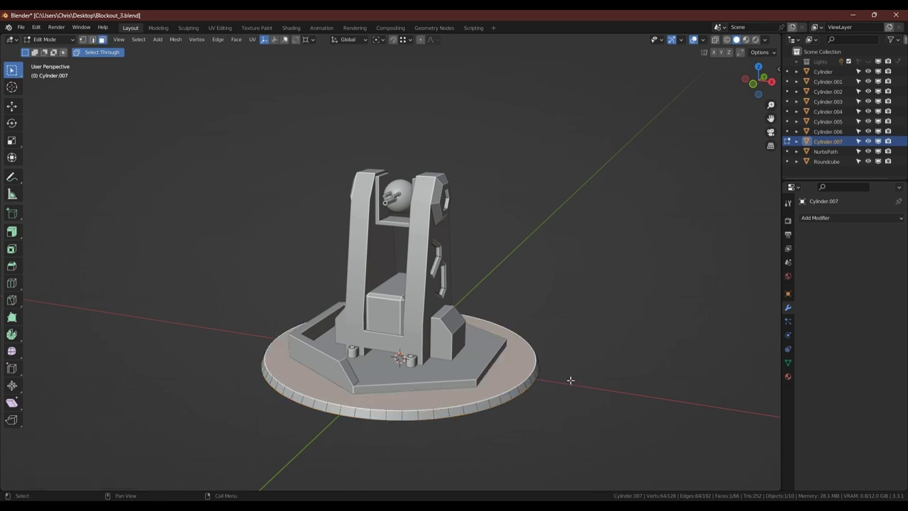
pyautogui.press('Tab')
# - Add a cube cutter and raise it along Z above the central box
pyautogui.scroll(-3, 525, 372)
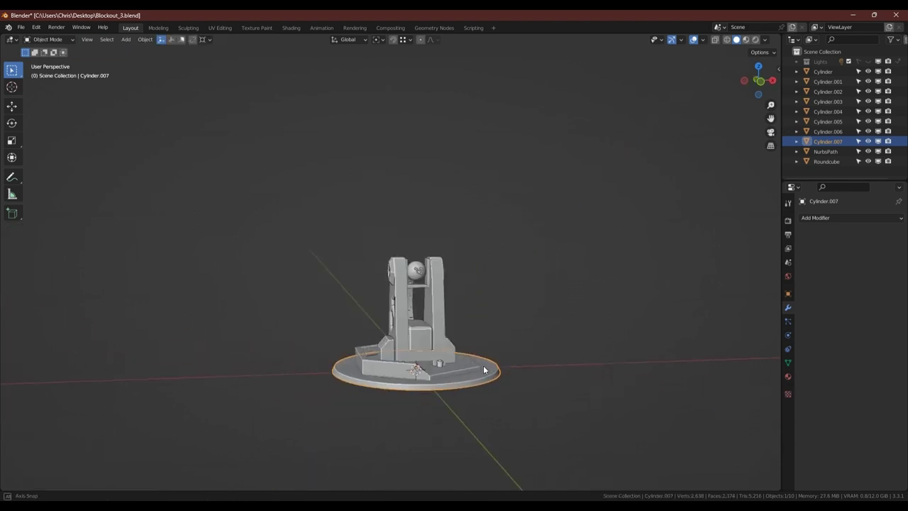
pyautogui.moveTo(483, 366)
pyautogui.mouseDown(button='middle')
pyautogui.moveTo(542, 367)
pyautogui.moveTo(389, 387)
pyautogui.moveTo(462, 340)
pyautogui.moveTo(477, 343)
pyautogui.mouseUp(button='middle')
pyautogui.scroll(4, 386, 388)
pyautogui.moveTo(475, 405); pyautogui.dragTo(420, 393, button='middle')
pyautogui.scroll(2, 420, 393)
pyautogui.click(424, 387)
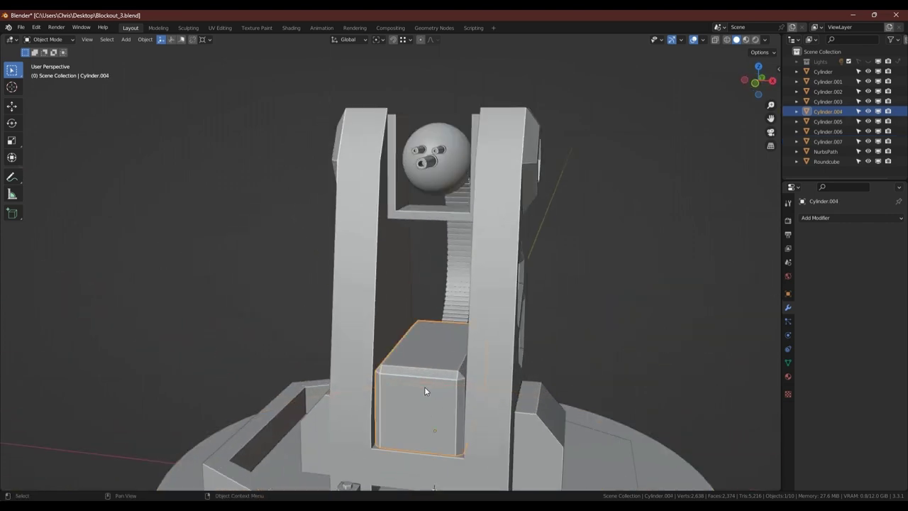
pyautogui.hotkey('shift', 'a')
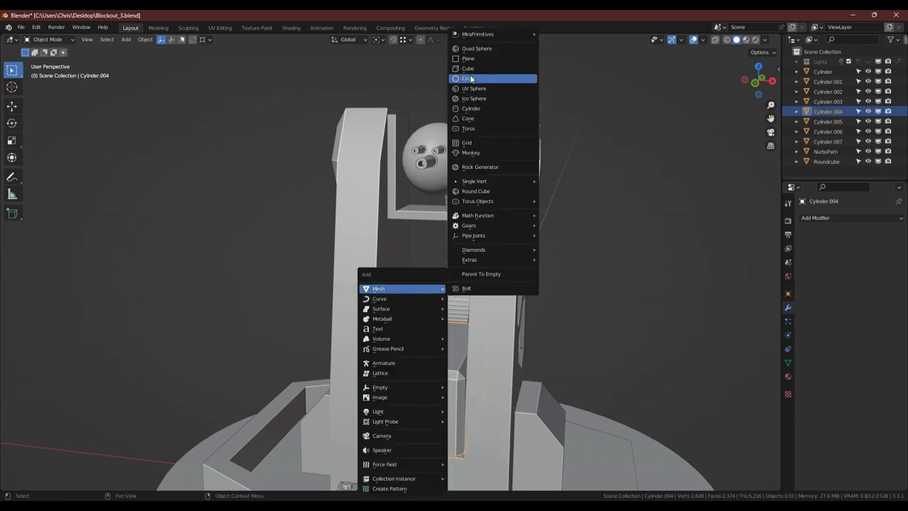
pyautogui.click(474, 74)
pyautogui.scroll(-3, 460, 293)
pyautogui.press('g')
pyautogui.press('z')
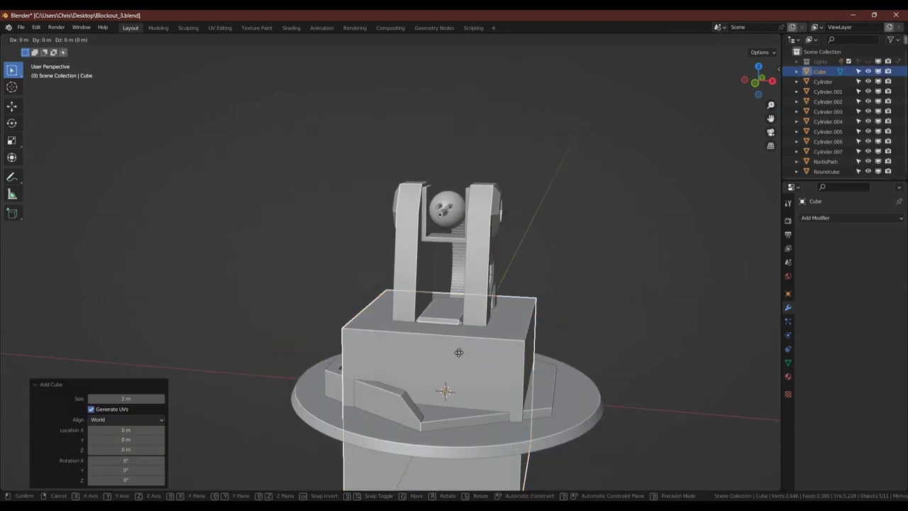
pyautogui.click(472, 219)
# - Fine-tune the cutter cube's height from a see-through front view
pyautogui.hotkey('alt', 'z')
pyautogui.click(756, 84)
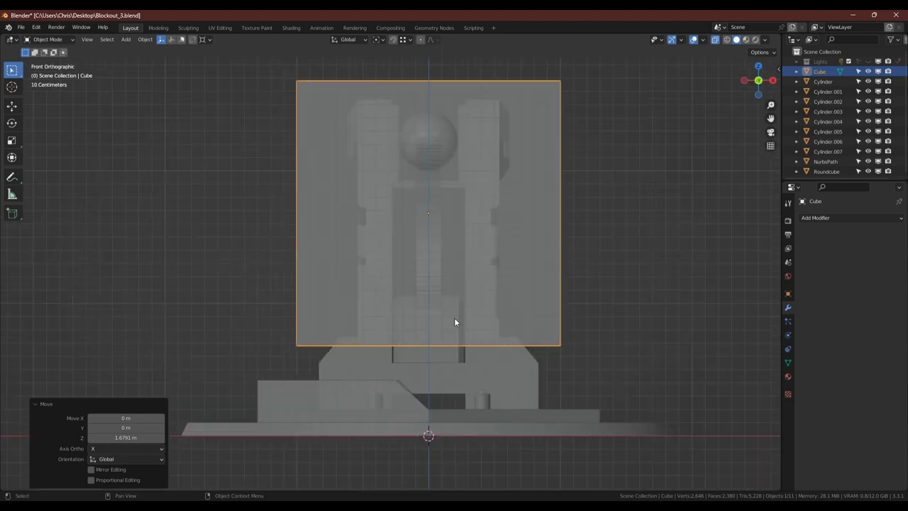
pyautogui.scroll(4, 454, 317)
pyautogui.press('g')
pyautogui.press('z')
pyautogui.click(515, 263)
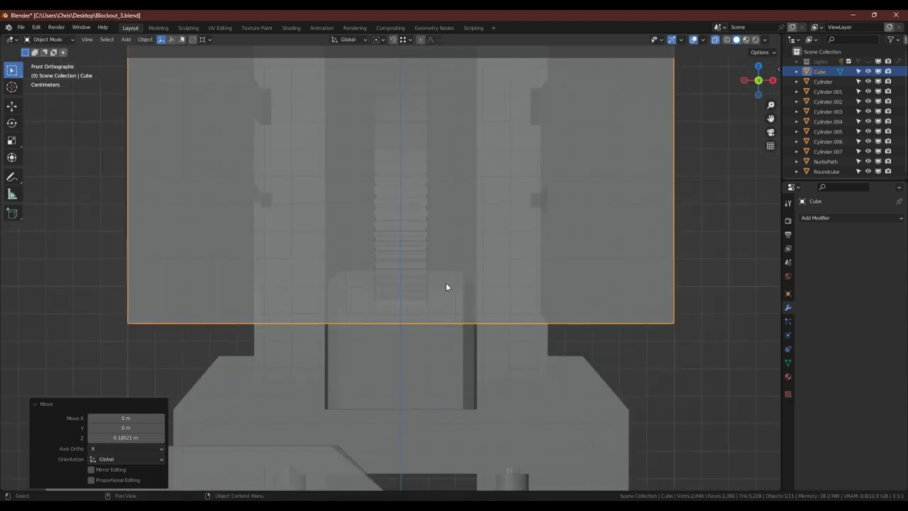
pyautogui.hotkey('alt', 'z')
pyautogui.moveTo(446, 283)
pyautogui.mouseDown(button='middle')
pyautogui.moveTo(439, 222)
pyautogui.moveTo(414, 333)
pyautogui.mouseUp(button='middle')
# - Brush Slice the central box with the cube, set Difference, and apply all booleans
pyautogui.keyDown('shift'); pyautogui.click(414, 332); pyautogui.keyUp('shift')
pyautogui.hotkey('shift', 'ctrl', 'b')
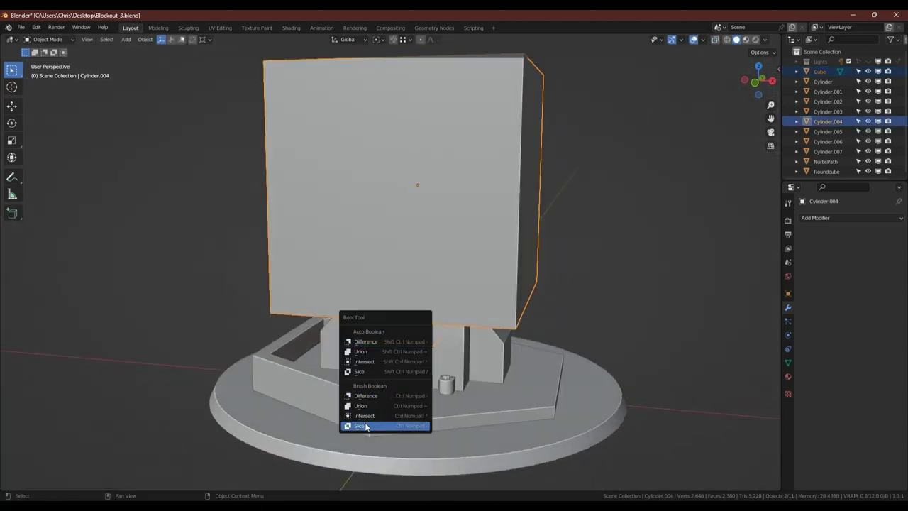
pyautogui.click(398, 425)
pyautogui.moveTo(491, 217)
pyautogui.mouseDown(button='middle')
pyautogui.moveTo(325, 226)
pyautogui.moveTo(487, 220)
pyautogui.mouseUp(button='middle')
pyautogui.click(418, 339)
pyautogui.click(416, 342)
pyautogui.hotkey('shift', 'ctrl', 'b')
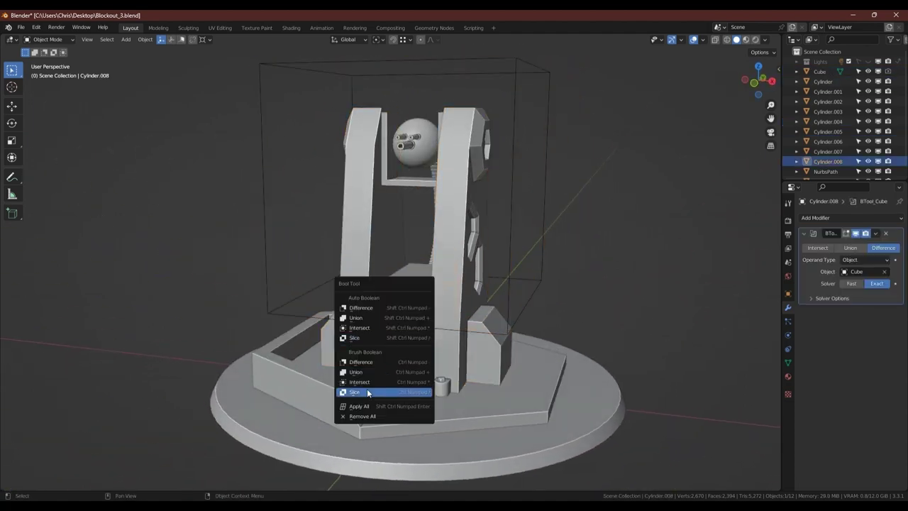
pyautogui.click(369, 391)
pyautogui.moveTo(395, 281)
pyautogui.mouseDown(button='middle')
pyautogui.moveTo(528, 274)
pyautogui.moveTo(334, 284)
pyautogui.moveTo(456, 300)
pyautogui.moveTo(388, 320)
pyautogui.mouseUp(button='middle')
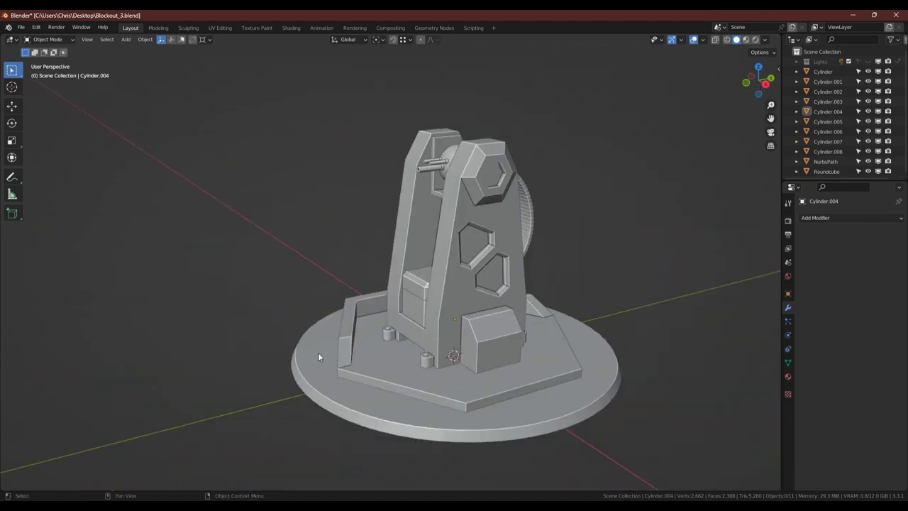
pyautogui.moveTo(318, 352)
pyautogui.mouseDown(button='middle')
pyautogui.moveTo(381, 366)
pyautogui.moveTo(411, 359)
pyautogui.mouseUp(button='middle')
# - Inset the base disk's top face by 0.1628 m, leaving a narrow rim
pyautogui.rightClick(410, 358)
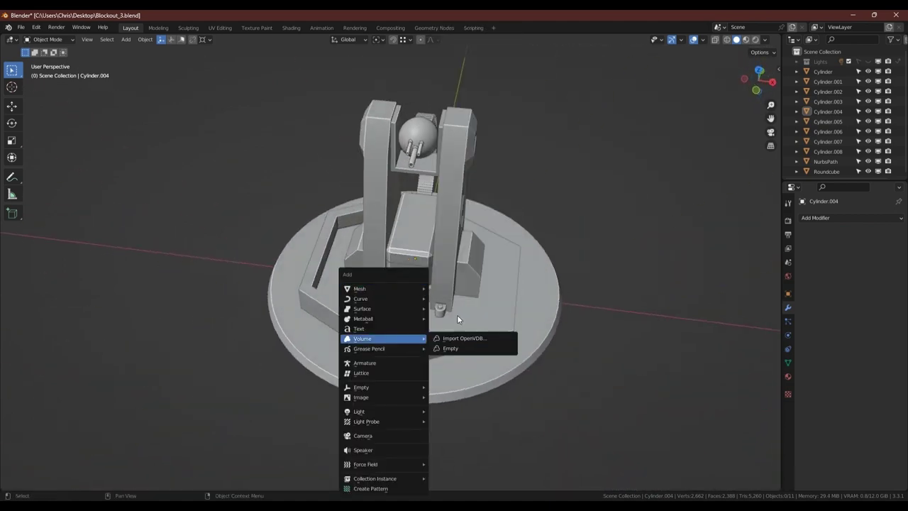
pyautogui.click(441, 306)
pyautogui.click(441, 306)
pyautogui.click(398, 386)
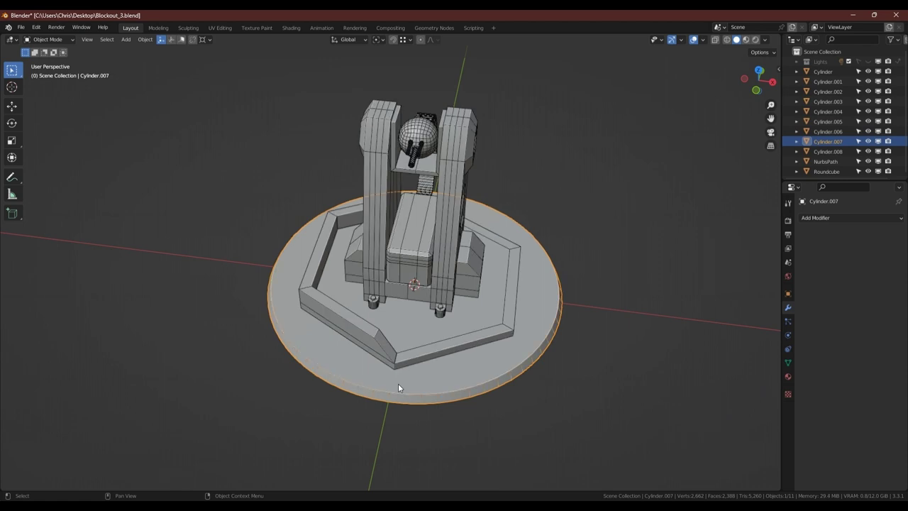
pyautogui.press('Tab')
pyautogui.press('i')
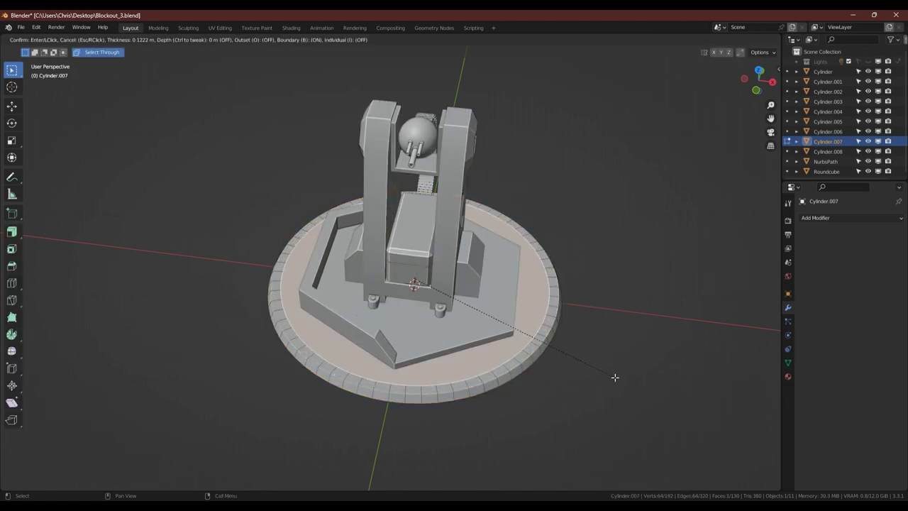
pyautogui.click(613, 375)
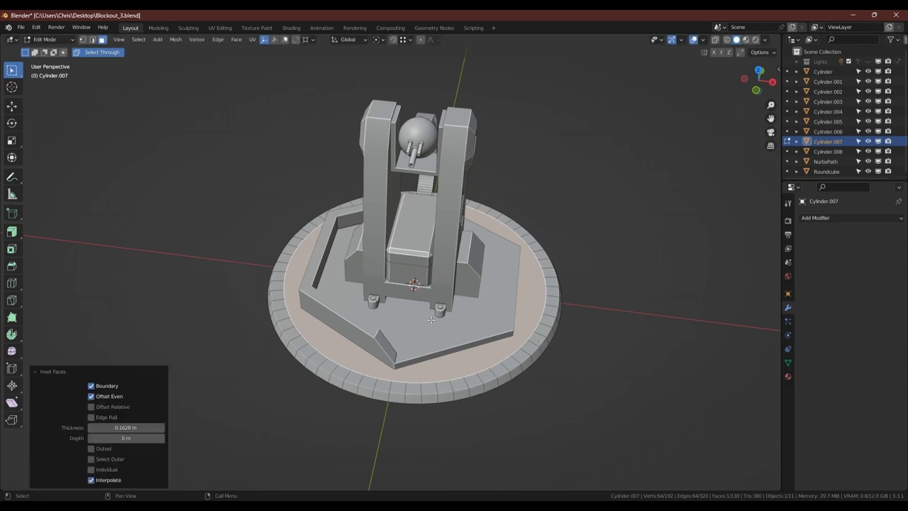
pyautogui.press('Tab')
# - Select the peg beside the central box and enter its Edit Mode
pyautogui.scroll(5, 495, 336)
pyautogui.click(495, 336)
pyautogui.press('Tab')
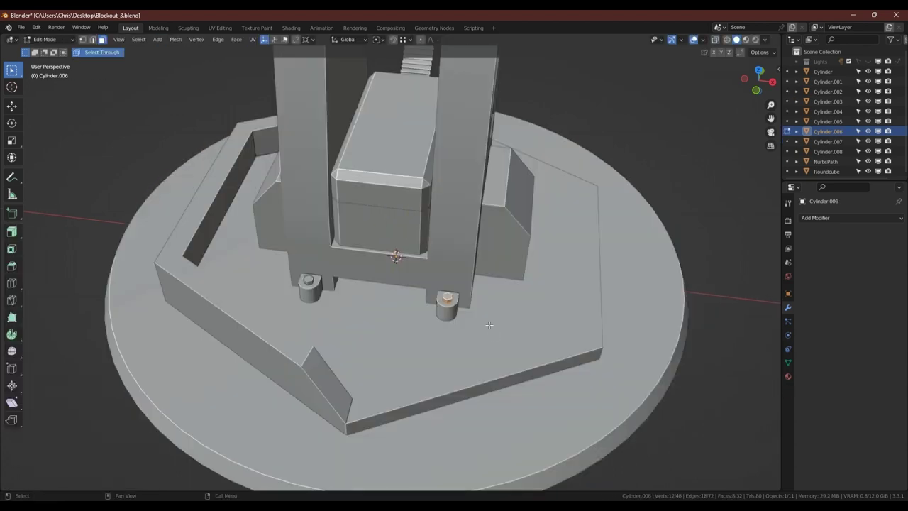
# - Separate the peg top into its own object and select it
pyautogui.press('p')
pyautogui.click(572, 290)
pyautogui.press('Tab')
pyautogui.click(447, 302)
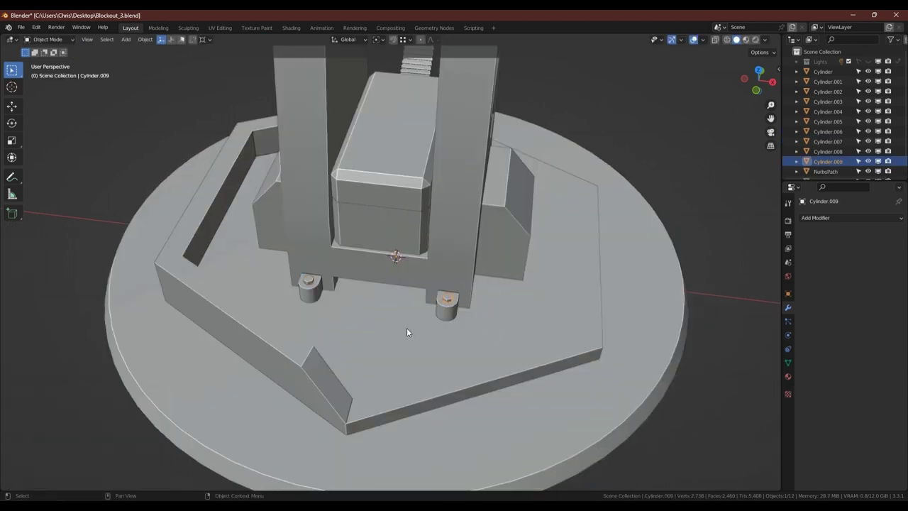
pyautogui.scroll(-2, 408, 330)
# - Move the peg top onto the front of the base disk's rim
pyautogui.press('g')
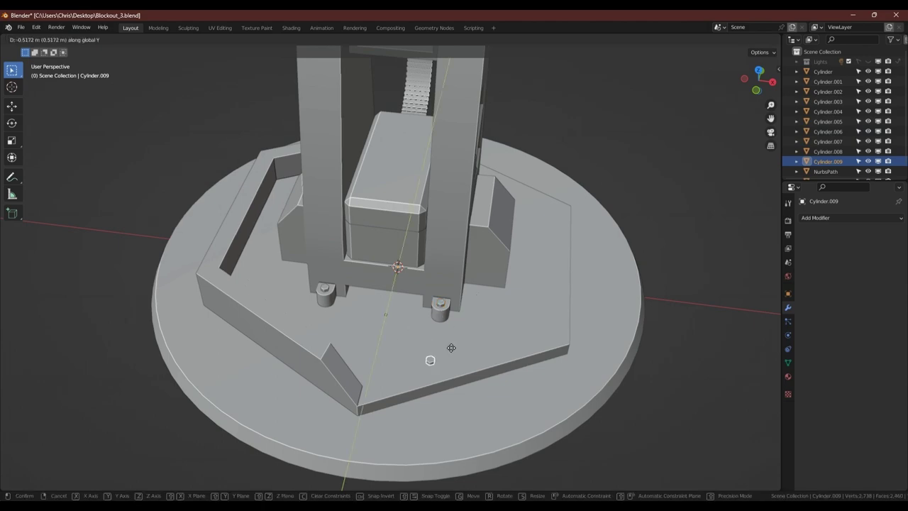
pyautogui.click(433, 360)
pyautogui.scroll(4, 433, 362)
pyautogui.moveTo(433, 375); pyautogui.dragTo(422, 300, button='middle')
pyautogui.press('Tab')
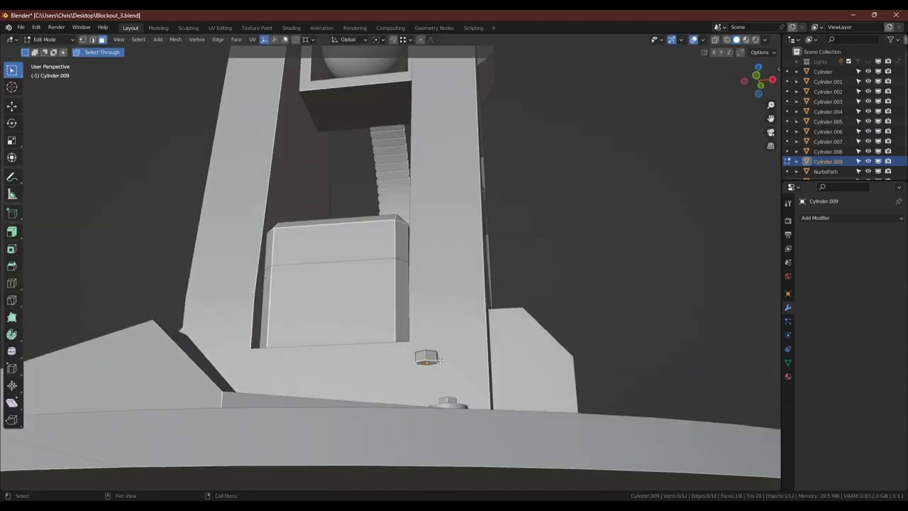
pyautogui.press('Tab')
pyautogui.moveTo(440, 357); pyautogui.dragTo(347, 333, button='middle')
pyautogui.scroll(-3, 350, 328)
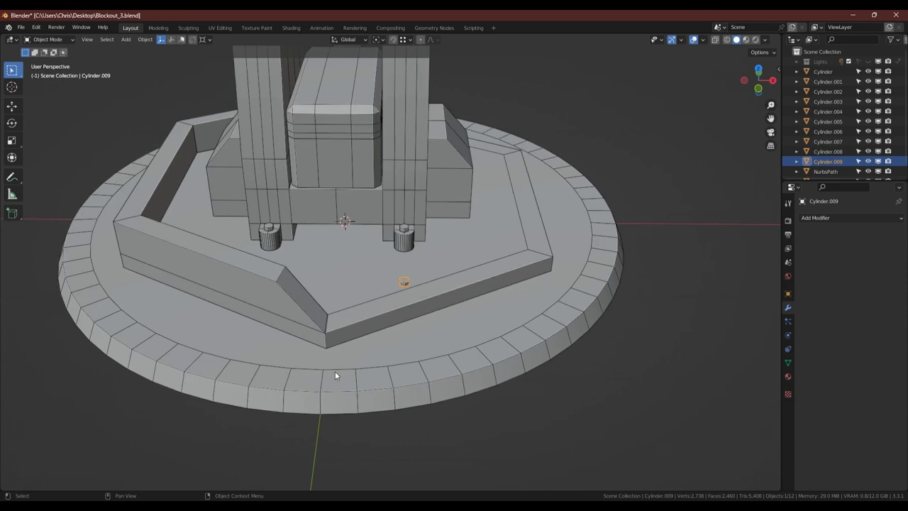
pyautogui.press('g')
pyautogui.click(326, 368)
pyautogui.press('Tab')
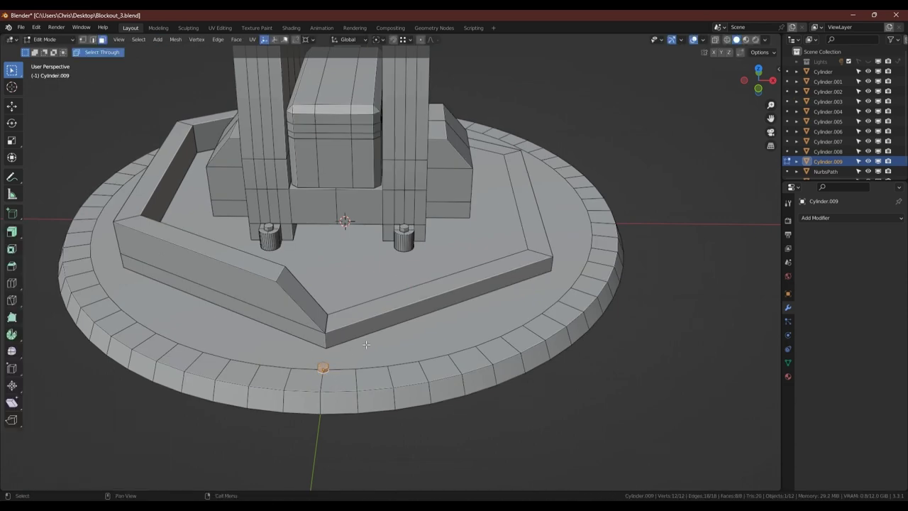
pyautogui.scroll(3, 365, 350)
# - Scale the bolt to 1.48, then flatten it to 0.74 along Z
pyautogui.press('s')
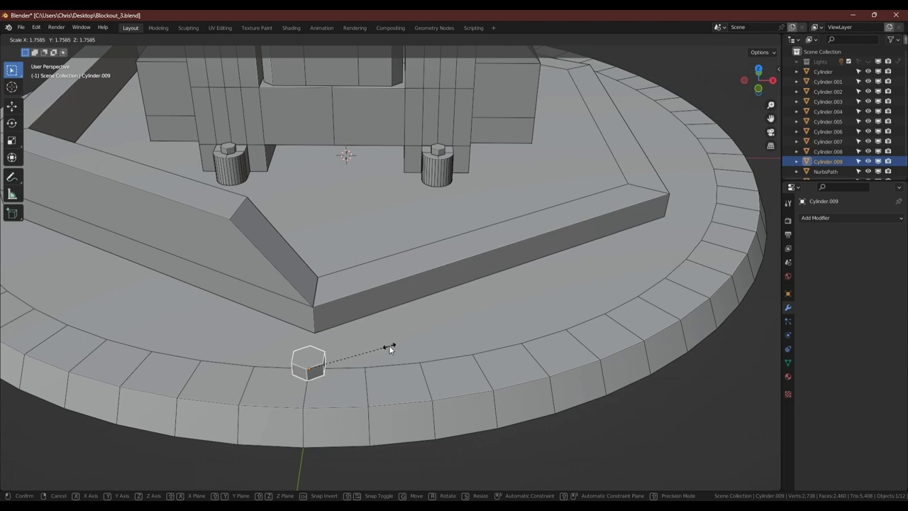
pyautogui.click(389, 345)
pyautogui.scroll(-6, 311, 372)
pyautogui.moveTo(305, 369); pyautogui.dragTo(323, 426, button='middle')
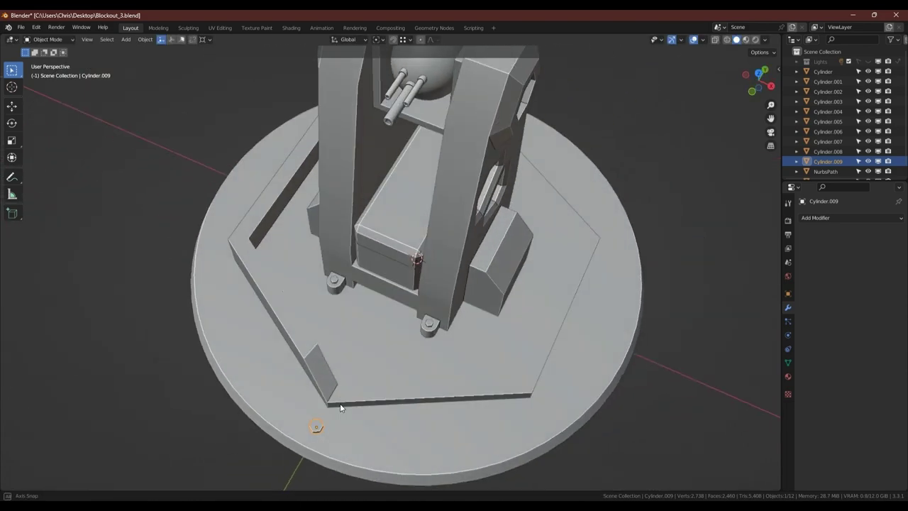
pyautogui.press('s')
pyautogui.click(327, 417)
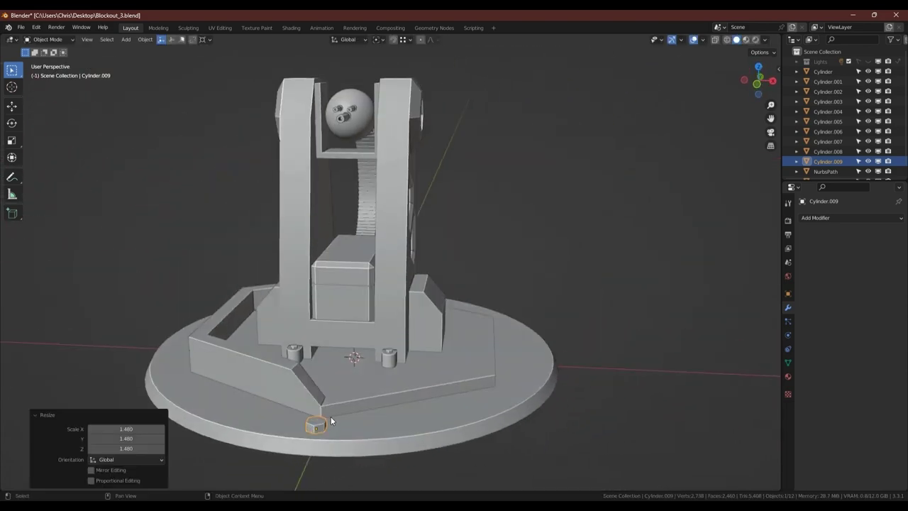
pyautogui.press('s')
pyautogui.press('z')
pyautogui.click(383, 402)
pyautogui.scroll(3, 323, 419)
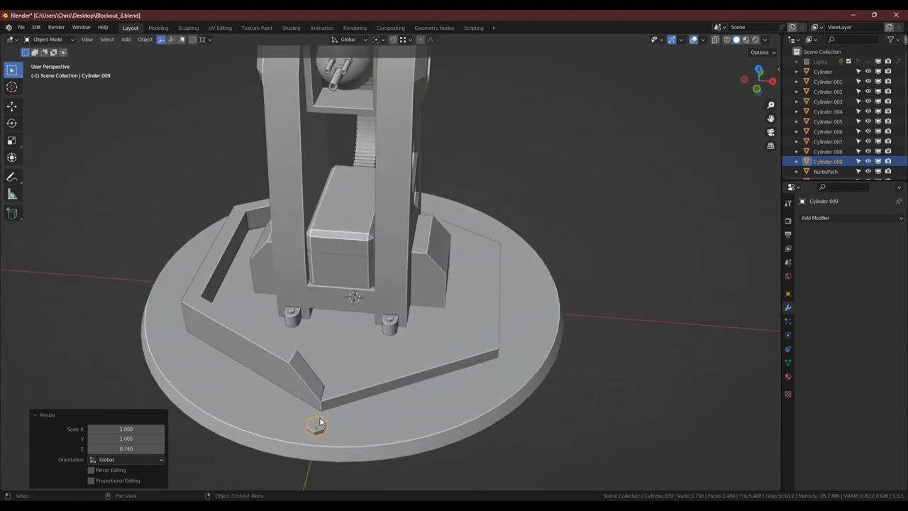
pyautogui.scroll(2, 318, 420)
# - Apply All Transforms so the bolt's scale is baked into its mesh
pyautogui.hotkey('ctrl', 'a')
pyautogui.click(399, 400)
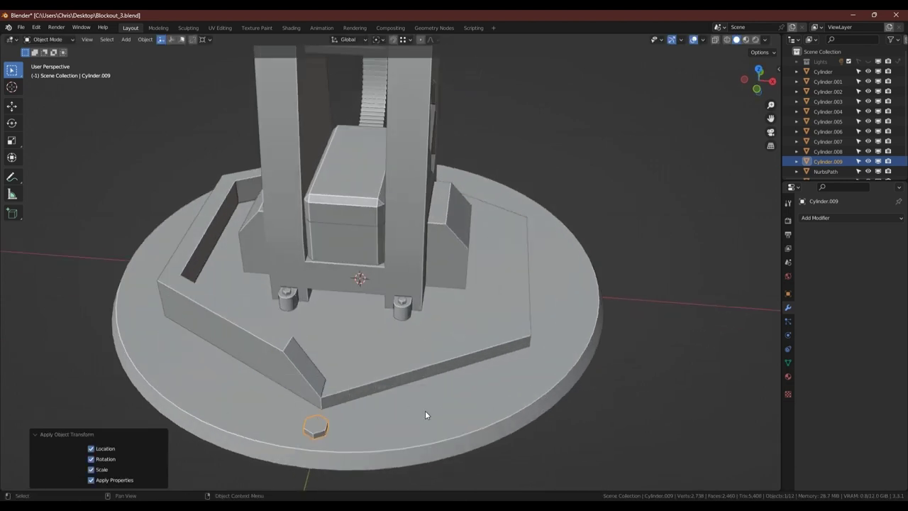
pyautogui.scroll(-3, 321, 426)
pyautogui.scroll(-2, 315, 383)
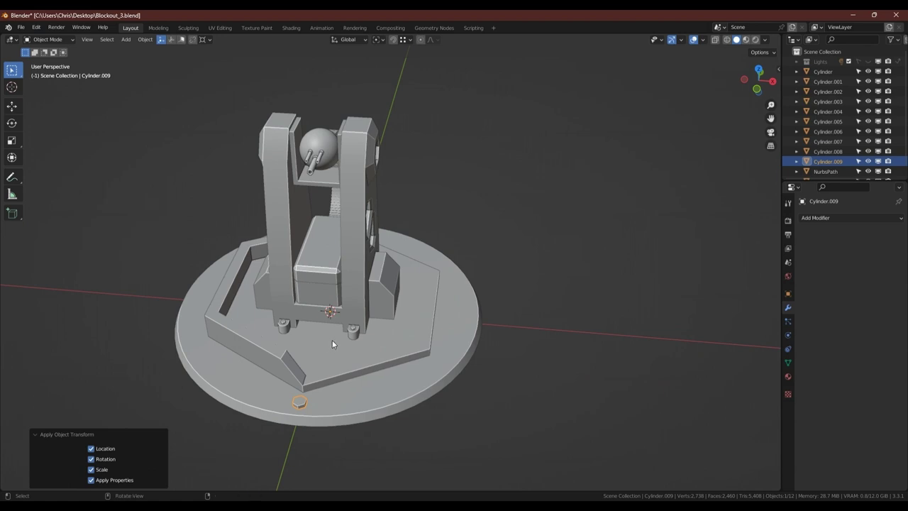
pyautogui.moveTo(332, 340)
pyautogui.mouseDown(button='middle')
pyautogui.moveTo(319, 349)
pyautogui.moveTo(392, 335)
pyautogui.mouseUp(button='middle')
# - Duplicate the hex bolt rotated 45° about Z, repeating to ring the rim with bolts
pyautogui.hotkey('shift', 'd')
pyautogui.write('rz45')
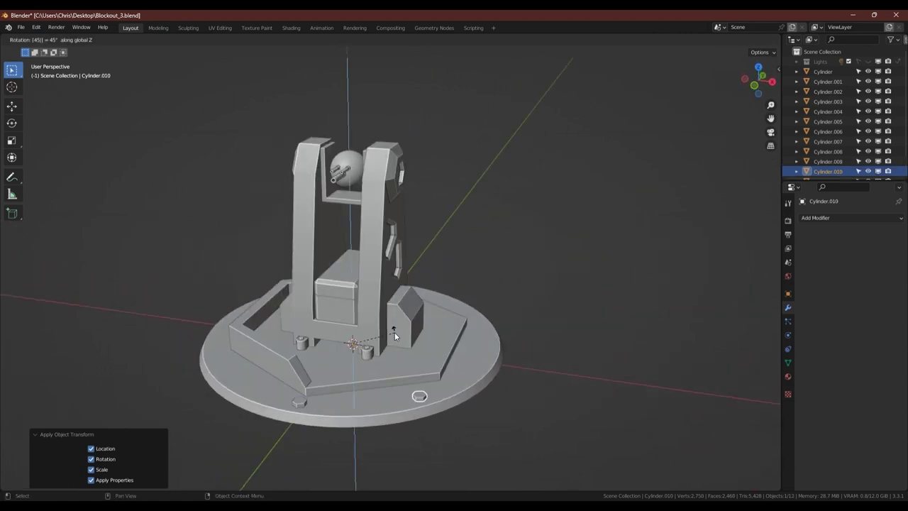
pyautogui.press('Return')
pyautogui.hotkey('shift', 'r')
pyautogui.hotkey('shift', 'r')
pyautogui.hotkey('shift', 'r')
pyautogui.hotkey('shift', 'r')
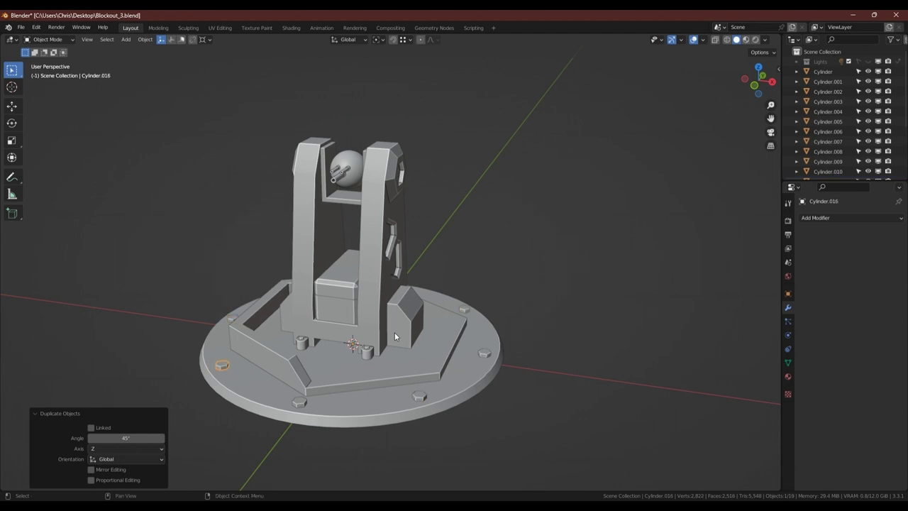
pyautogui.moveTo(321, 313); pyautogui.dragTo(207, 287, button='middle')
# - Add the remaining pegs to the selection and join them into one object with Ctrl+J
pyautogui.keyDown('shift'); pyautogui.click(200, 285); pyautogui.keyUp('shift')
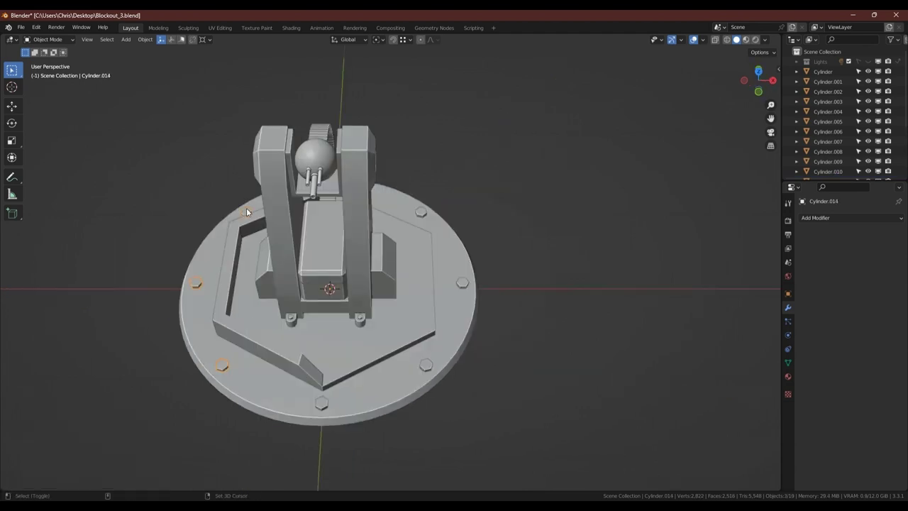
pyautogui.keyDown('shift'); pyautogui.click(426, 365); pyautogui.keyUp('shift')
pyautogui.moveTo(525, 270)
pyautogui.mouseDown(button='middle')
pyautogui.moveTo(475, 288)
pyautogui.moveTo(477, 268)
pyautogui.mouseUp(button='middle')
pyautogui.hotkey('ctrl', 'j')
pyautogui.click(477, 268)
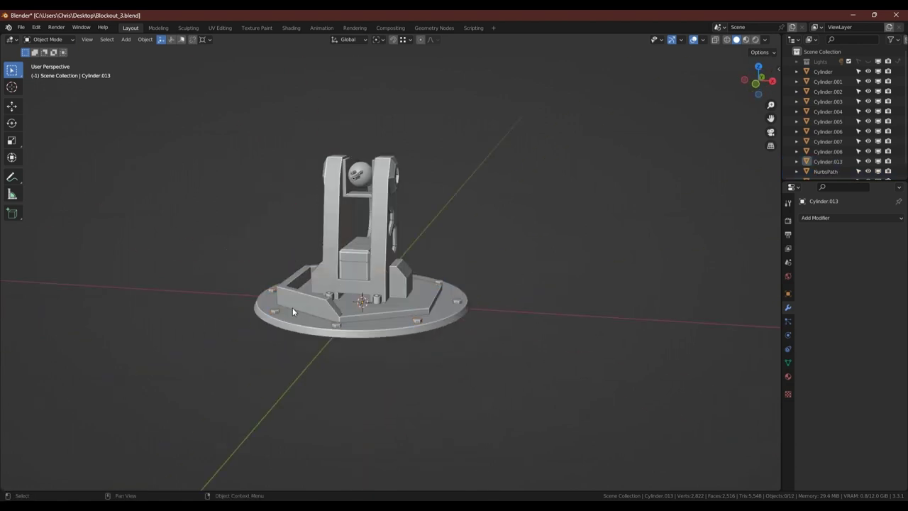
pyautogui.scroll(5, 292, 307)
pyautogui.moveTo(293, 307); pyautogui.dragTo(389, 297, button='middle')
pyautogui.scroll(-3, 389, 298)
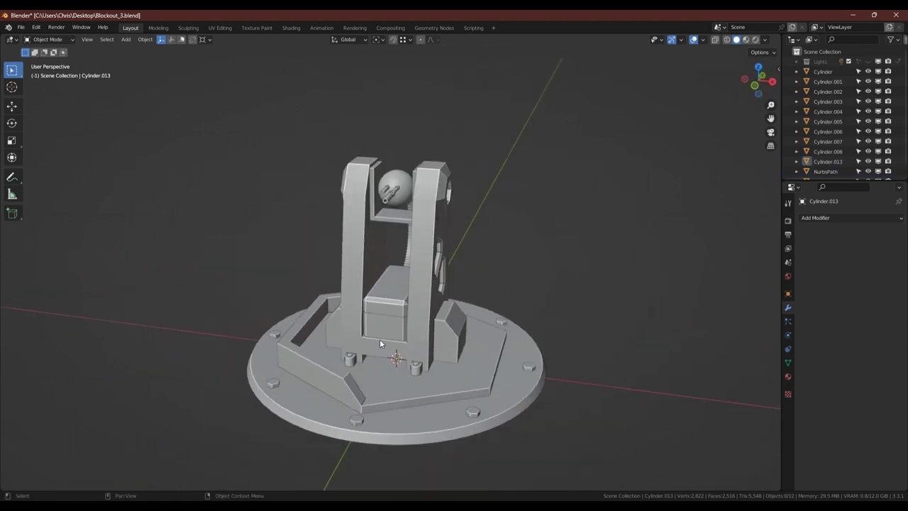
pyautogui.moveTo(380, 339)
pyautogui.mouseDown(button='middle')
pyautogui.moveTo(370, 313)
pyautogui.moveTo(380, 318)
pyautogui.moveTo(331, 339)
pyautogui.mouseUp(button='middle')
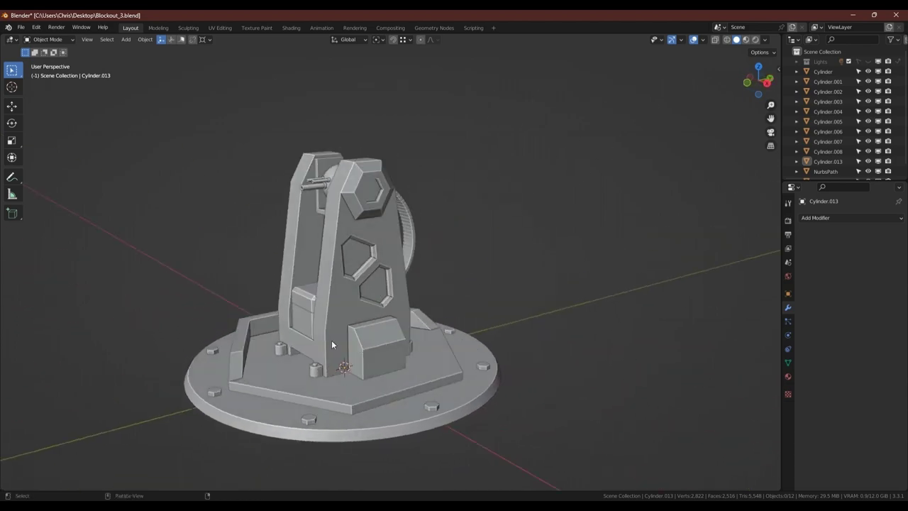
# - Extrude the vertical face strips on both pillars 0.226 m outward along their normals
pyautogui.click(332, 340)
pyautogui.press('Tab')
pyautogui.scroll(2, 366, 324)
pyautogui.scroll(-1, 367, 325)
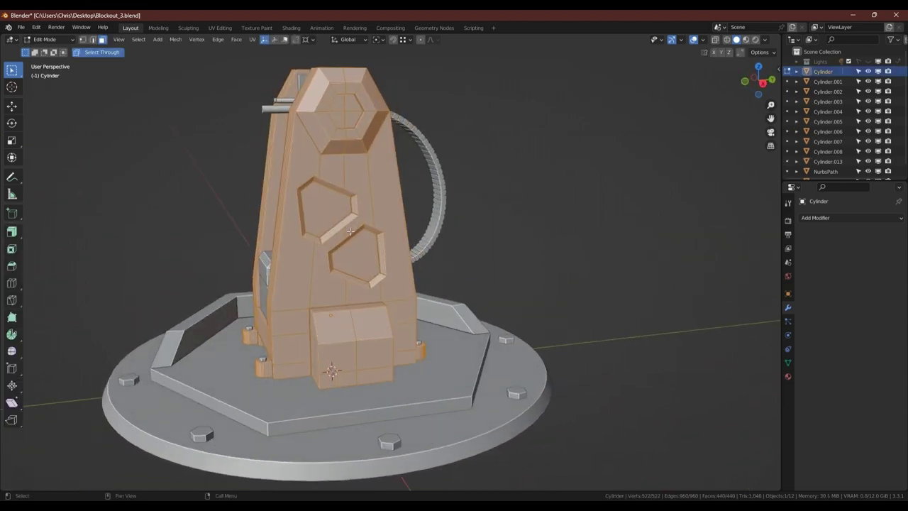
pyautogui.scroll(-2, 350, 243)
pyautogui.moveTo(351, 244)
pyautogui.mouseDown(button='middle')
pyautogui.moveTo(301, 306)
pyautogui.moveTo(316, 168)
pyautogui.mouseUp(button='middle')
pyautogui.press('Tab')
pyautogui.press('Tab')
pyautogui.scroll(2, 311, 166)
pyautogui.keyDown('alt'); pyautogui.click(316, 168); pyautogui.keyUp('alt')
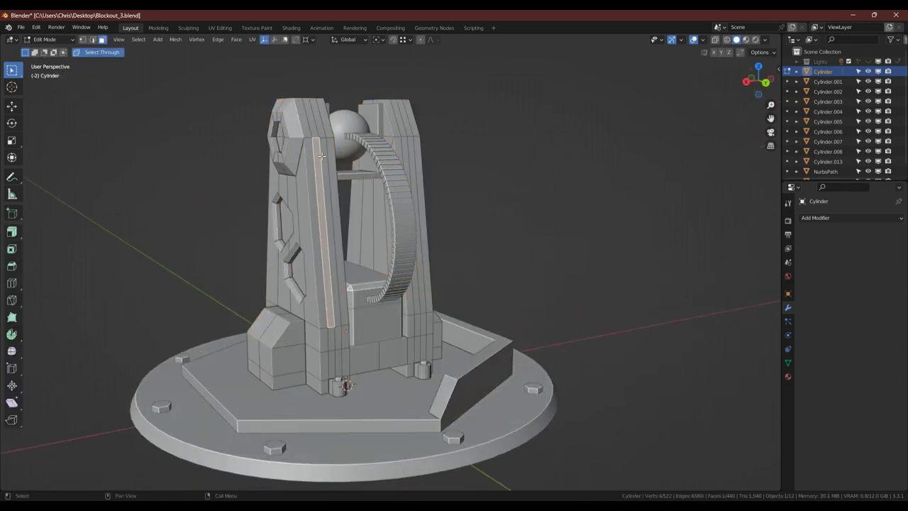
pyautogui.keyDown('alt'); pyautogui.keyDown('shift'); pyautogui.click(407, 142); pyautogui.keyUp('shift'); pyautogui.keyUp('alt')
pyautogui.moveTo(362, 218); pyautogui.dragTo(343, 338, button='middle')
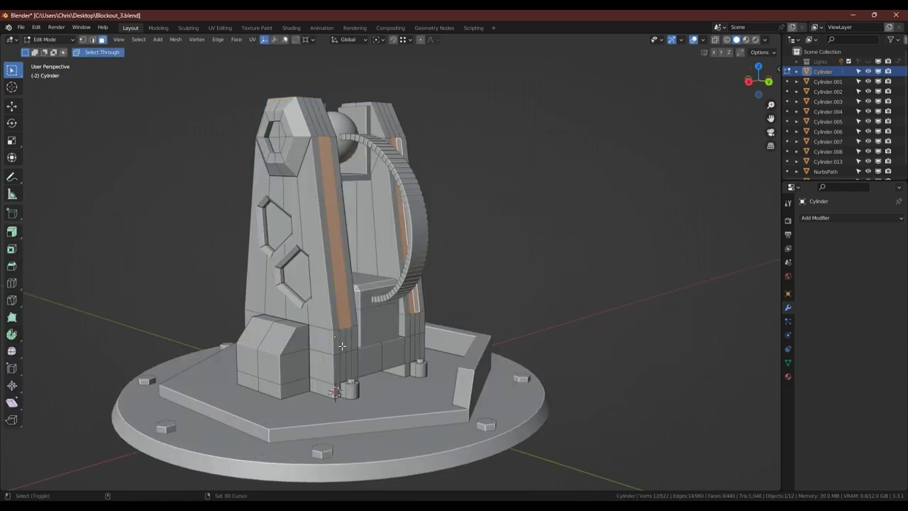
pyautogui.click(12, 238)
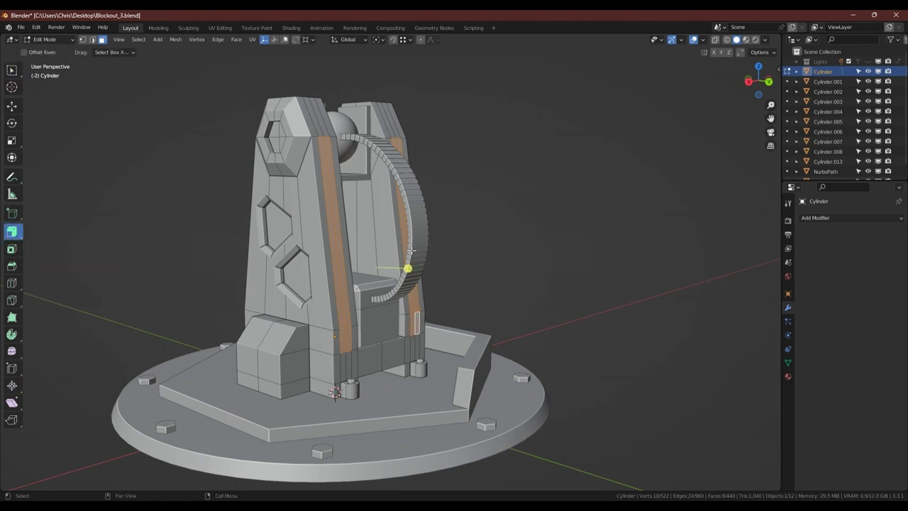
pyautogui.moveTo(406, 264); pyautogui.dragTo(460, 254)
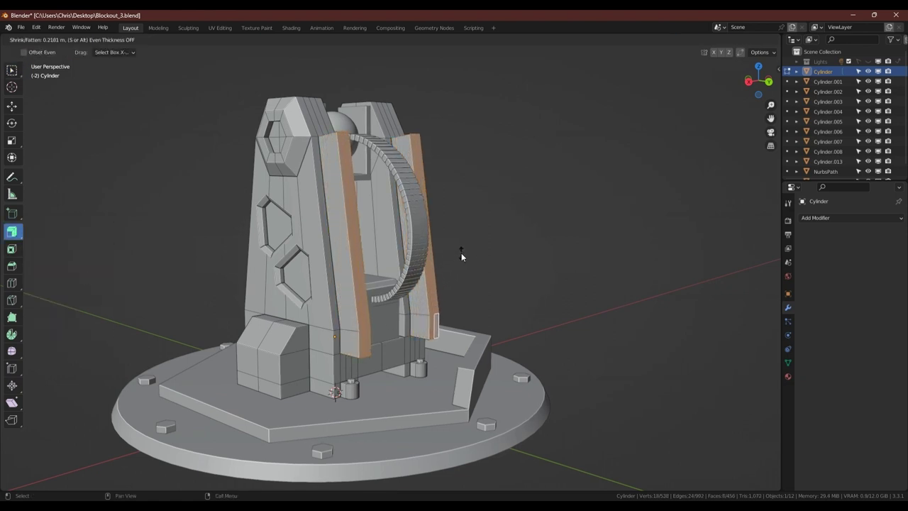
# - Switch to select-through box selection and pick the edge loops at the strips' lower ends
pyautogui.click(11, 69)
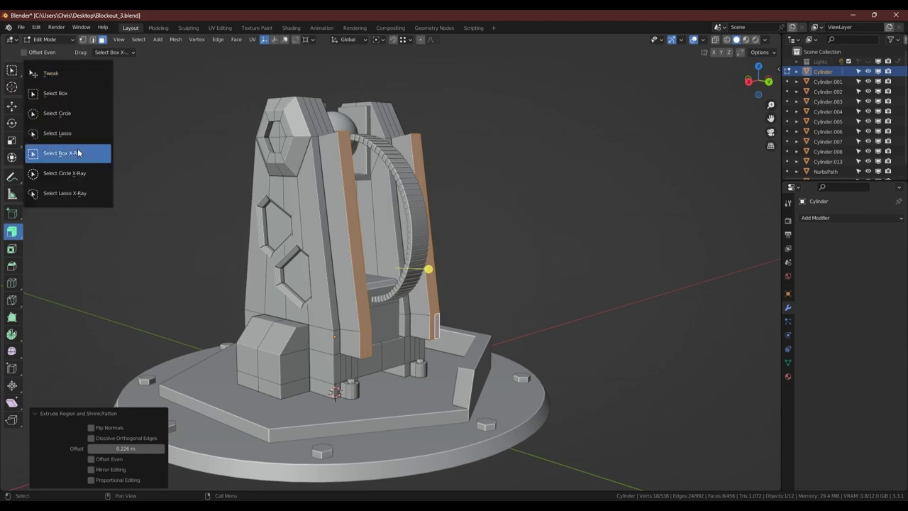
pyautogui.click(61, 152)
pyautogui.scroll(3, 362, 366)
pyautogui.keyDown('alt'); pyautogui.click(386, 344); pyautogui.keyUp('alt')
# - Bevel the strips' lower edge loops 0.15 m and edge-slide an edge into place
pyautogui.hotkey('ctrl', 'b')
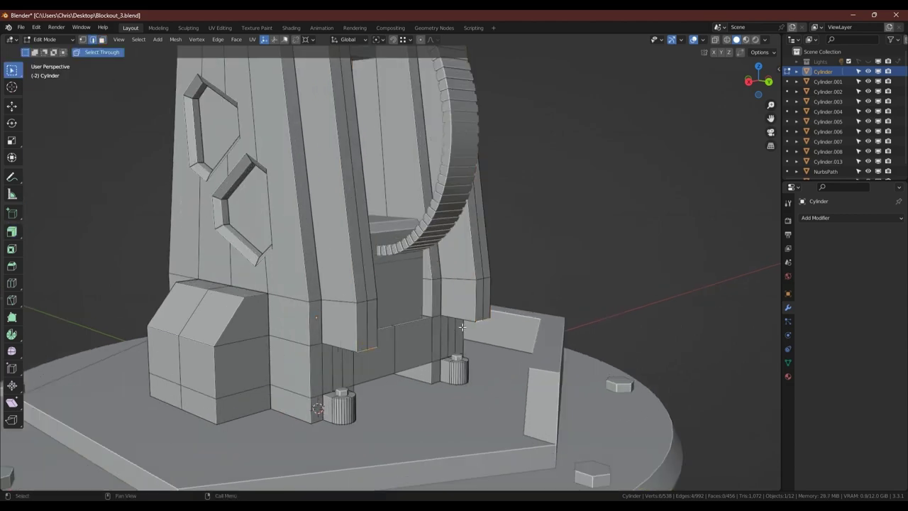
pyautogui.click(499, 326)
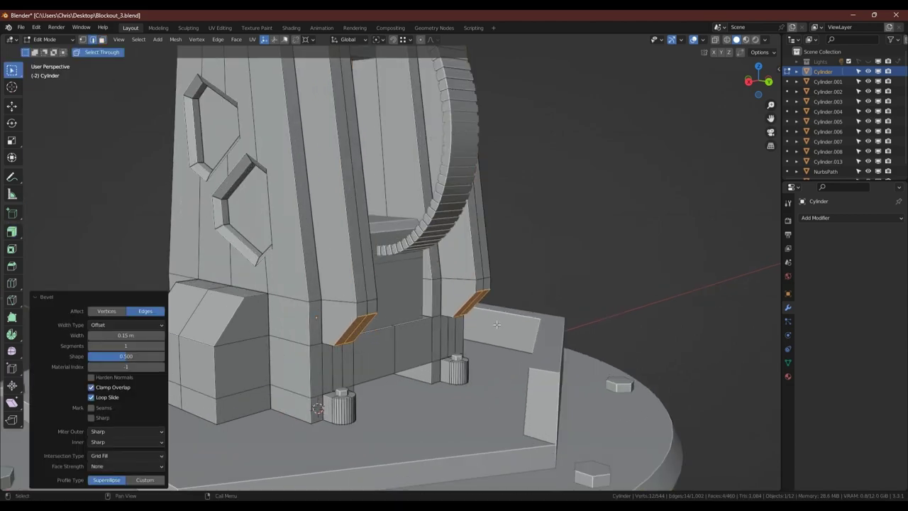
pyautogui.moveTo(498, 326); pyautogui.dragTo(409, 125, button='middle')
pyautogui.hotkey('ctrl', 'z')
pyautogui.hotkey('ctrl', 'b')
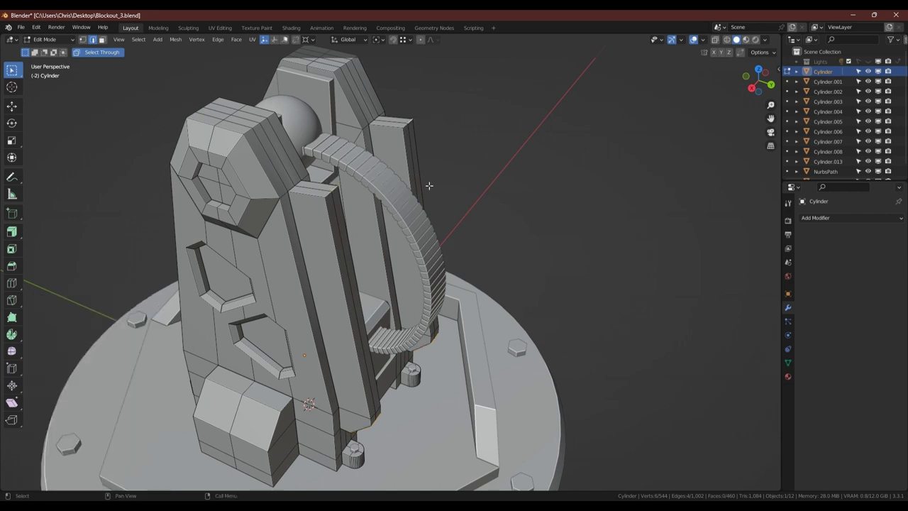
pyautogui.click(461, 204)
pyautogui.hotkey('ctrl', 'z')
pyautogui.press('g')
pyautogui.press('g')
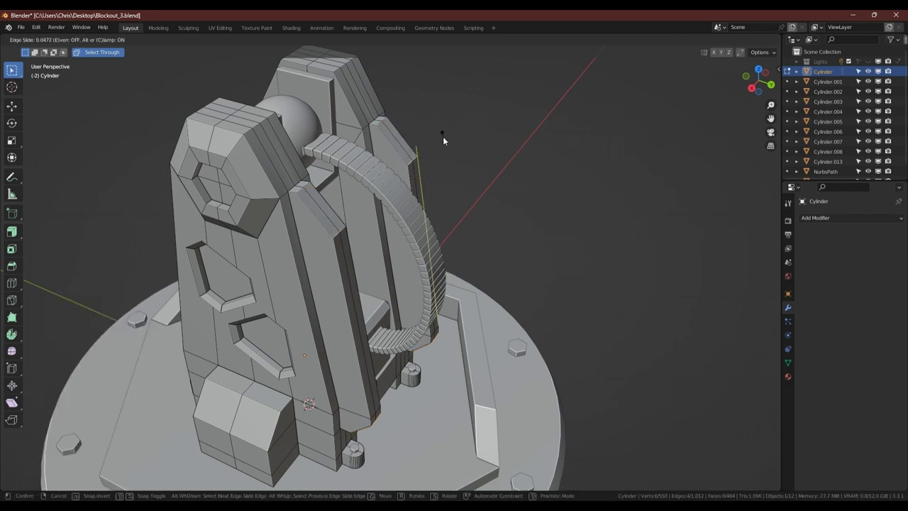
pyautogui.click(445, 141)
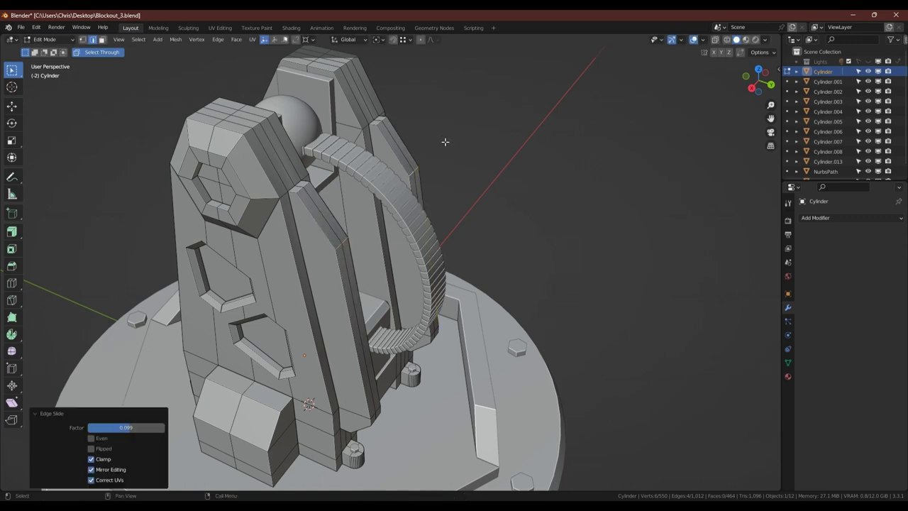
# - Check an edge loop on the right strip in vertex mode, then return the tower to Object Mode
pyautogui.press('Tab')
pyautogui.scroll(-4, 445, 141)
pyautogui.press('Tab')
pyautogui.moveTo(337, 172); pyautogui.dragTo(387, 193, button='middle')
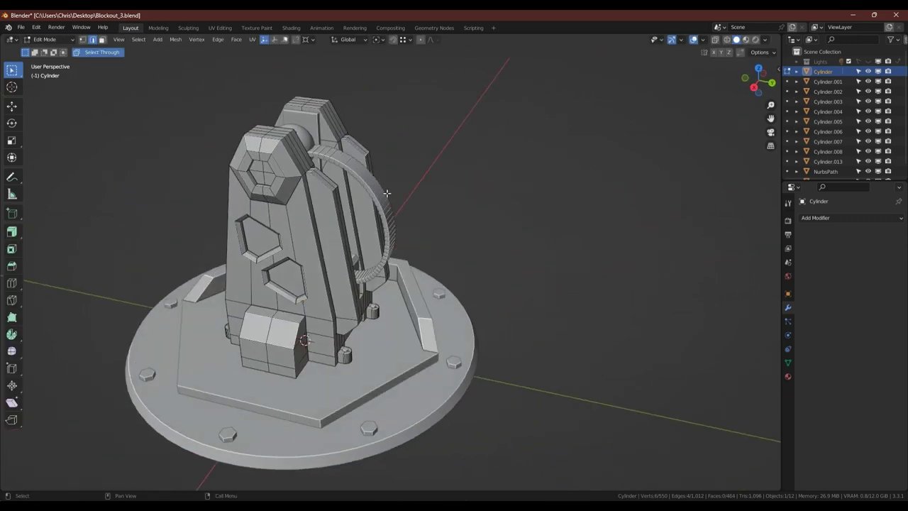
pyautogui.press('1')
pyautogui.keyDown('alt'); pyautogui.click(332, 303); pyautogui.keyUp('alt')
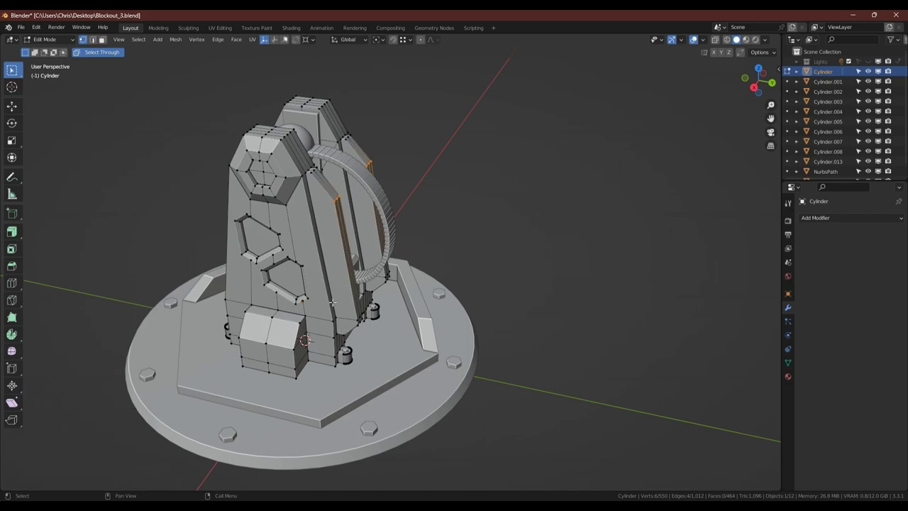
pyautogui.scroll(3, 332, 303)
pyautogui.moveTo(416, 318)
pyautogui.mouseDown(button='middle')
pyautogui.moveTo(436, 290)
pyautogui.moveTo(304, 260)
pyautogui.moveTo(331, 119)
pyautogui.mouseUp(button='middle')
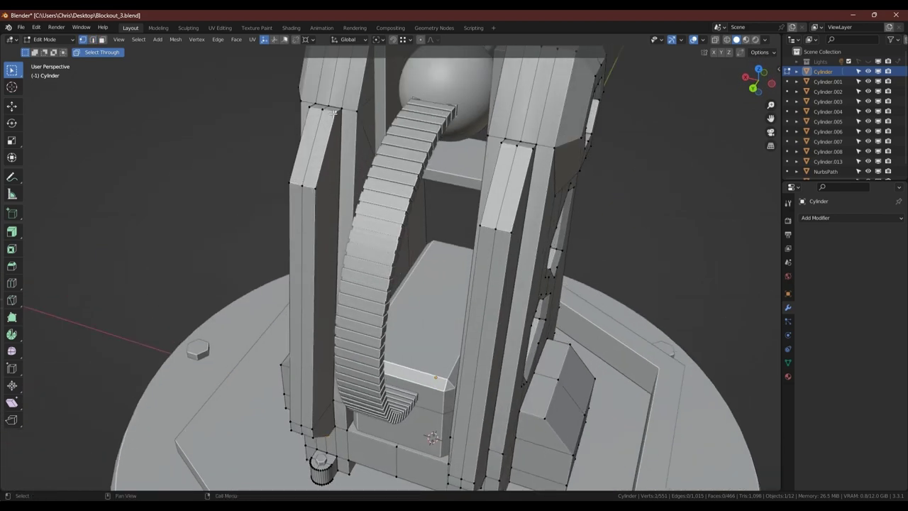
pyautogui.moveTo(538, 147); pyautogui.dragTo(428, 330, button='middle')
pyautogui.moveTo(384, 431); pyautogui.dragTo(389, 213, button='middle')
pyautogui.scroll(-10, 375, 235)
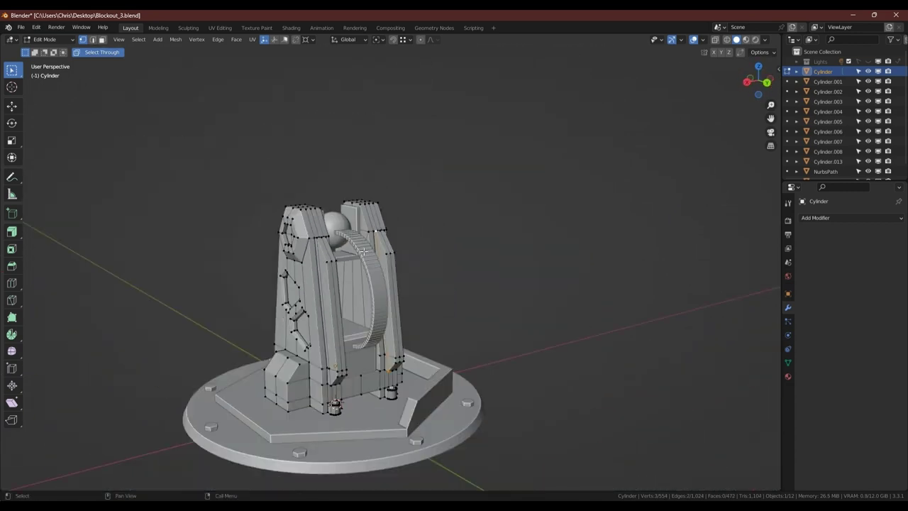
pyautogui.press('Tab')
pyautogui.moveTo(364, 251)
pyautogui.mouseDown(button='middle')
pyautogui.moveTo(384, 293)
pyautogui.moveTo(454, 288)
pyautogui.mouseUp(button='middle')
# - Isolate one stacked box in local view and bevel the edges of its top face
pyautogui.click(540, 307)
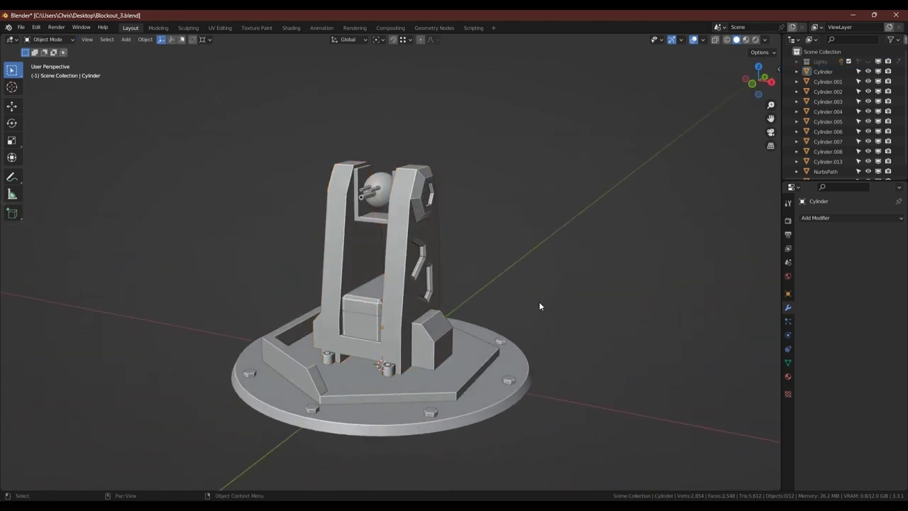
pyautogui.click(358, 299)
pyautogui.press('KP_Divide')
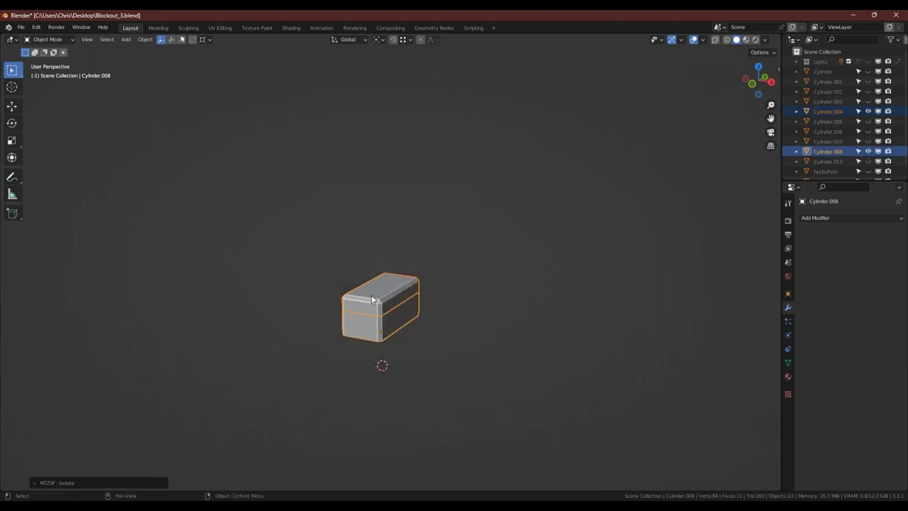
pyautogui.press('h')
pyautogui.click(349, 339)
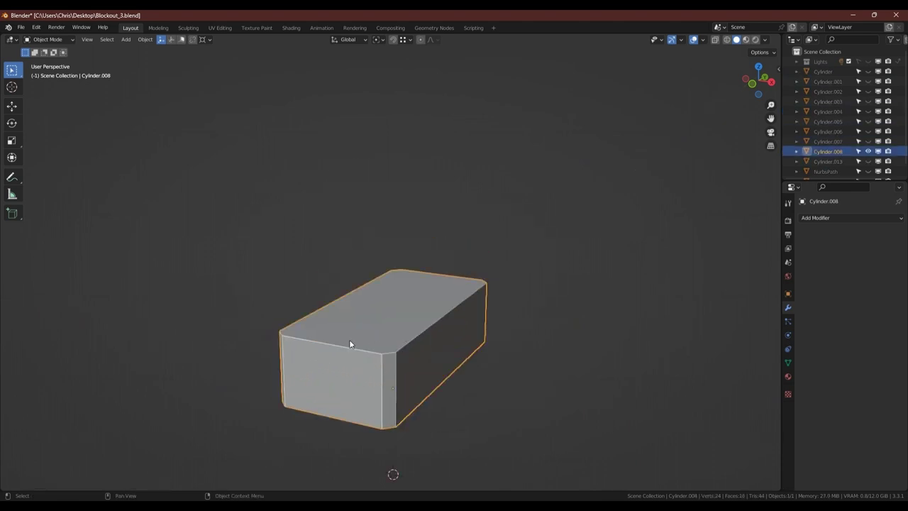
pyautogui.press('Tab')
pyautogui.click(360, 322)
pyautogui.hotkey('ctrl', 'b')
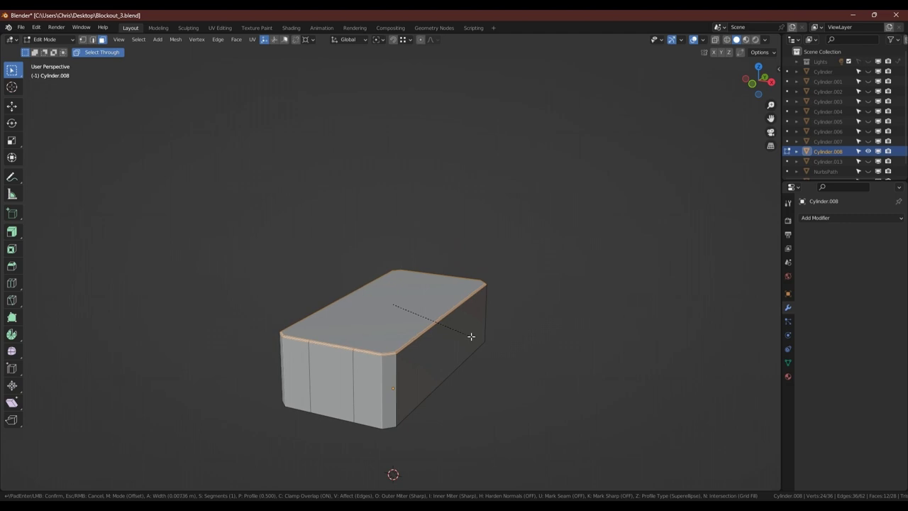
pyautogui.click(471, 336)
pyautogui.press('Tab')
pyautogui.press('KP_Divide')
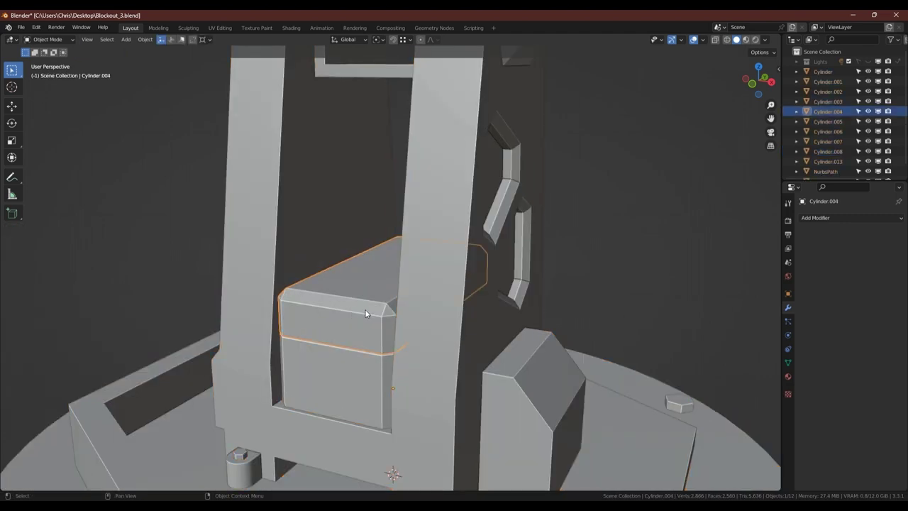
# - Bevel the bottom face edges of the other box and return to the full scene
pyautogui.press('Tab')
pyautogui.press('Tab')
pyautogui.press('KP_Divide')
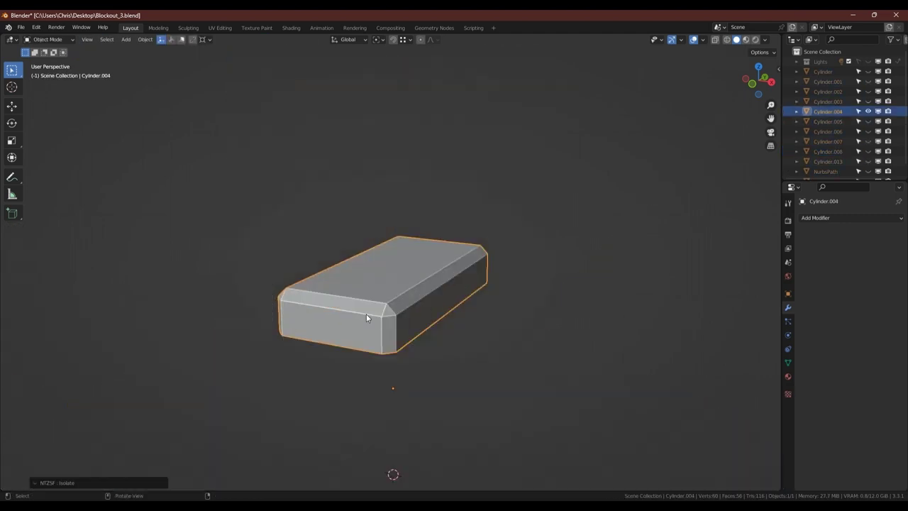
pyautogui.press('Tab')
pyautogui.press('KP_9')
pyautogui.hotkey('ctrl', 'b')
pyautogui.click(418, 273)
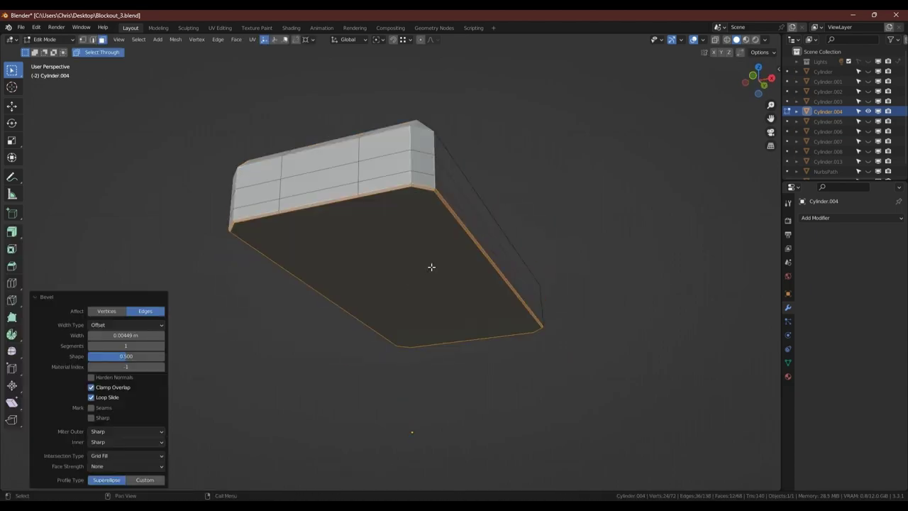
pyautogui.press('Tab')
pyautogui.press('KP_Divide')
pyautogui.hotkey('alt', 'a')
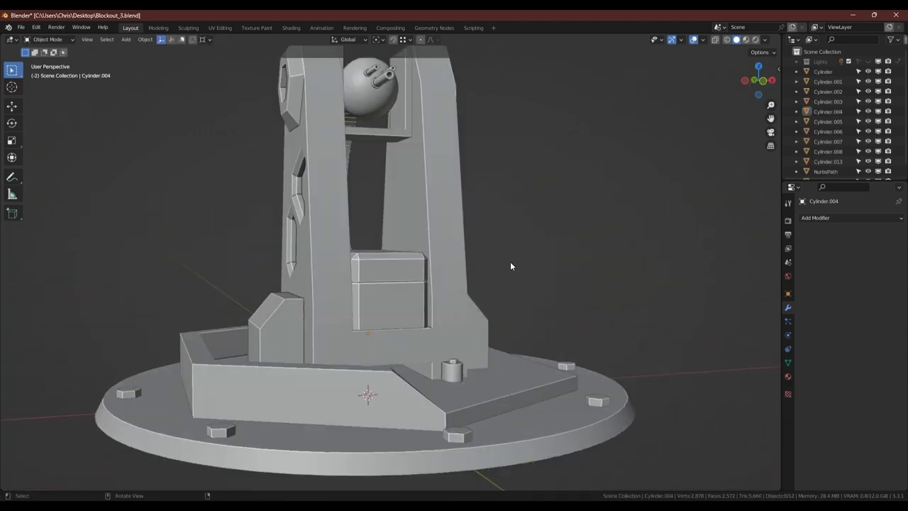